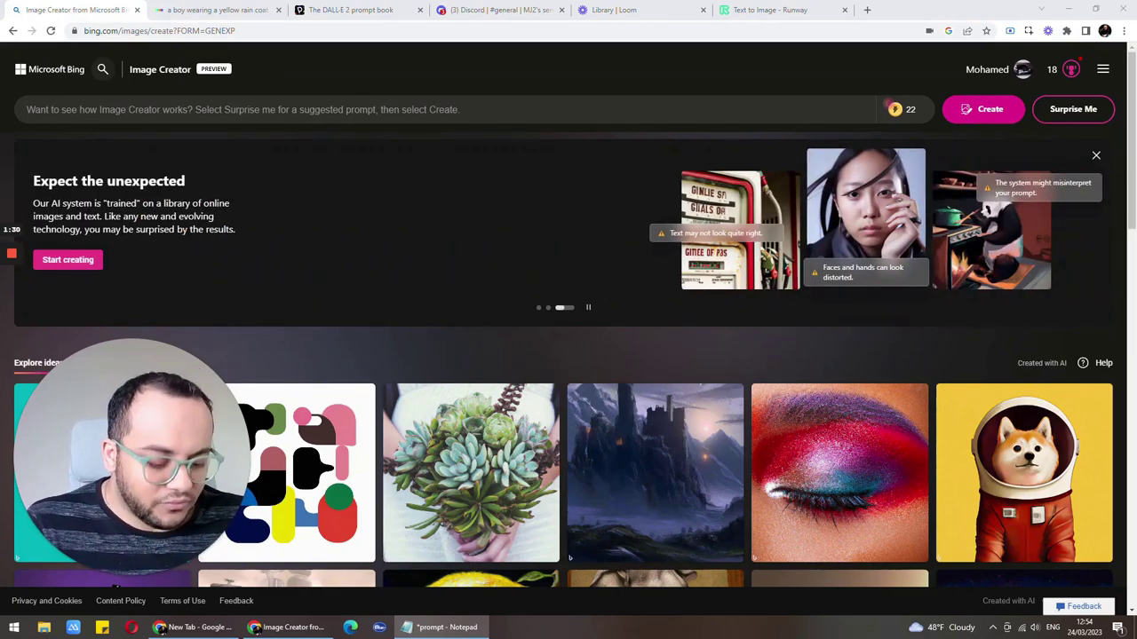
# Step: Paste the detective frog prompt into Bing and highlight 'charter' and the smoking-through-8k phrase
pyautogui.hotkey('alt', 'Tab')
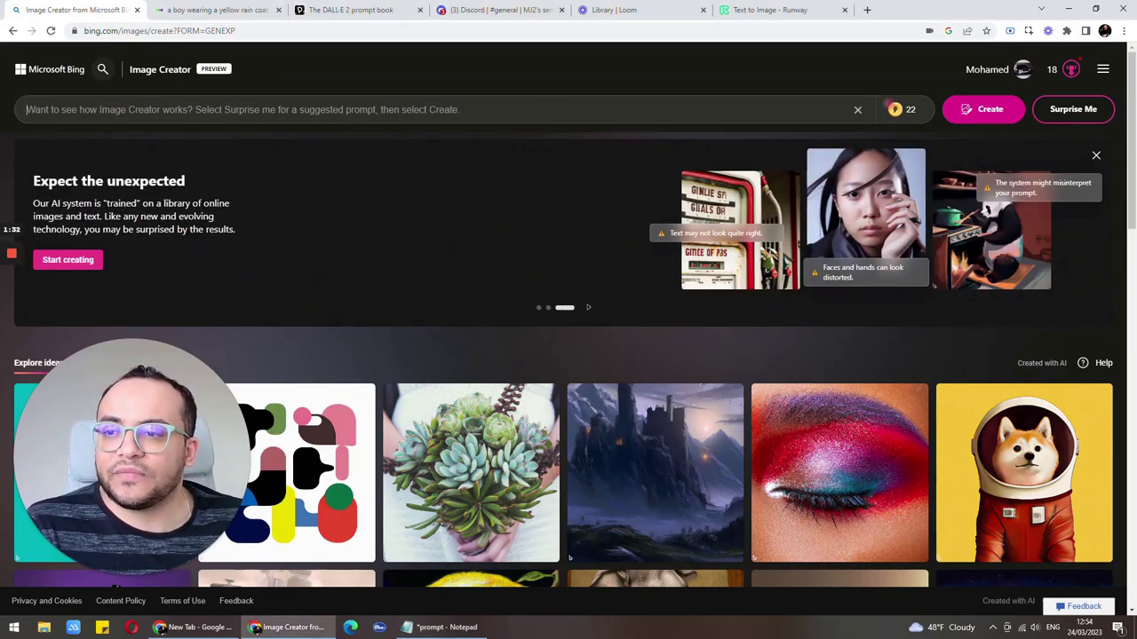
pyautogui.write('an artistic charter concept for 1940s detective frog, smoking a cigarete and wearing a detectives hat, he is at pub, extremely detailed digital art, 8k')
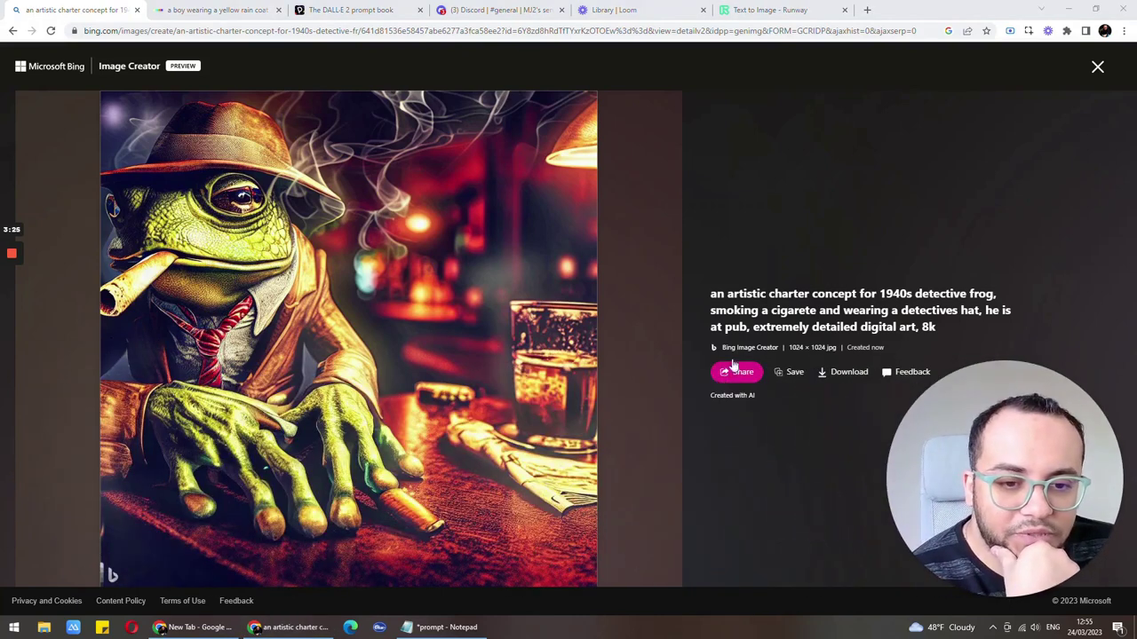
pyautogui.doubleClick(791, 296)
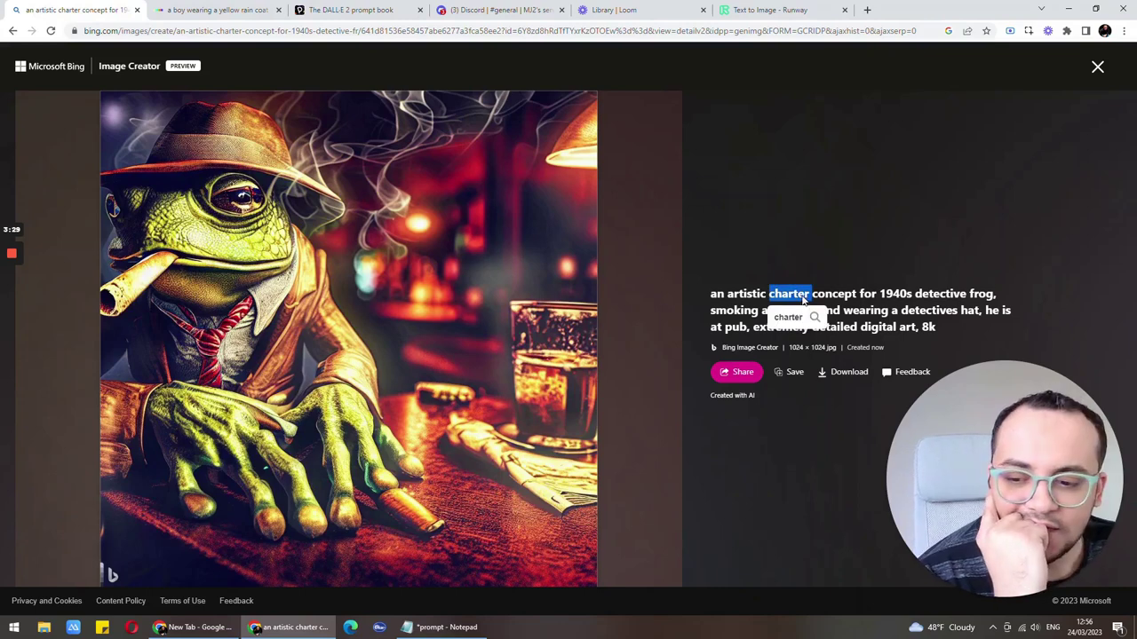
pyautogui.click(802, 300)
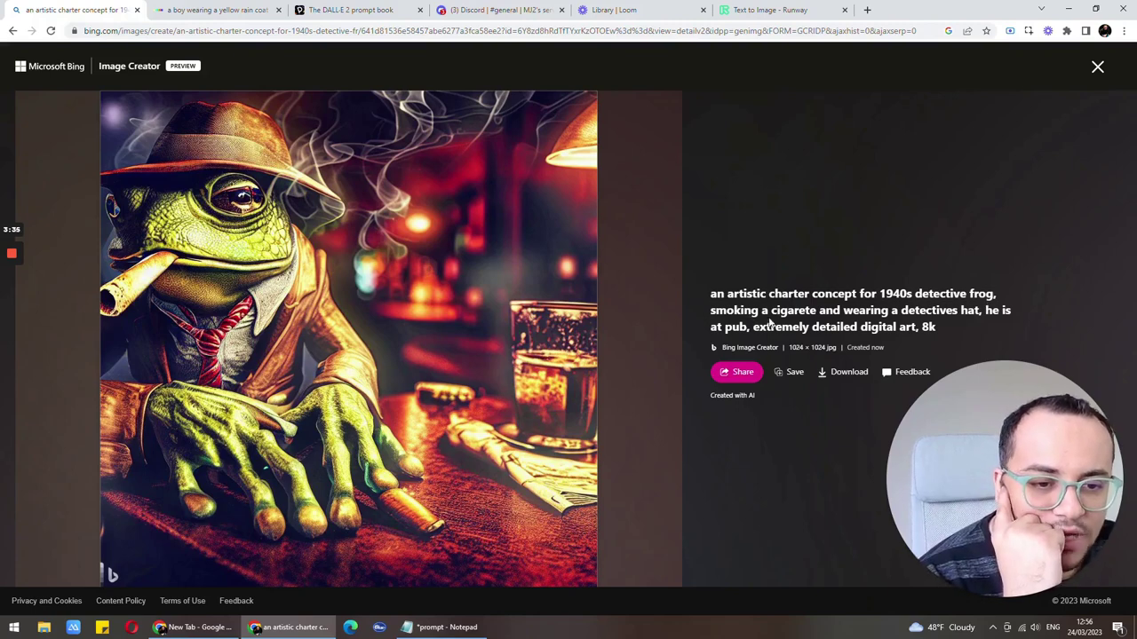
pyautogui.moveTo(761, 311); pyautogui.dragTo(1004, 315)
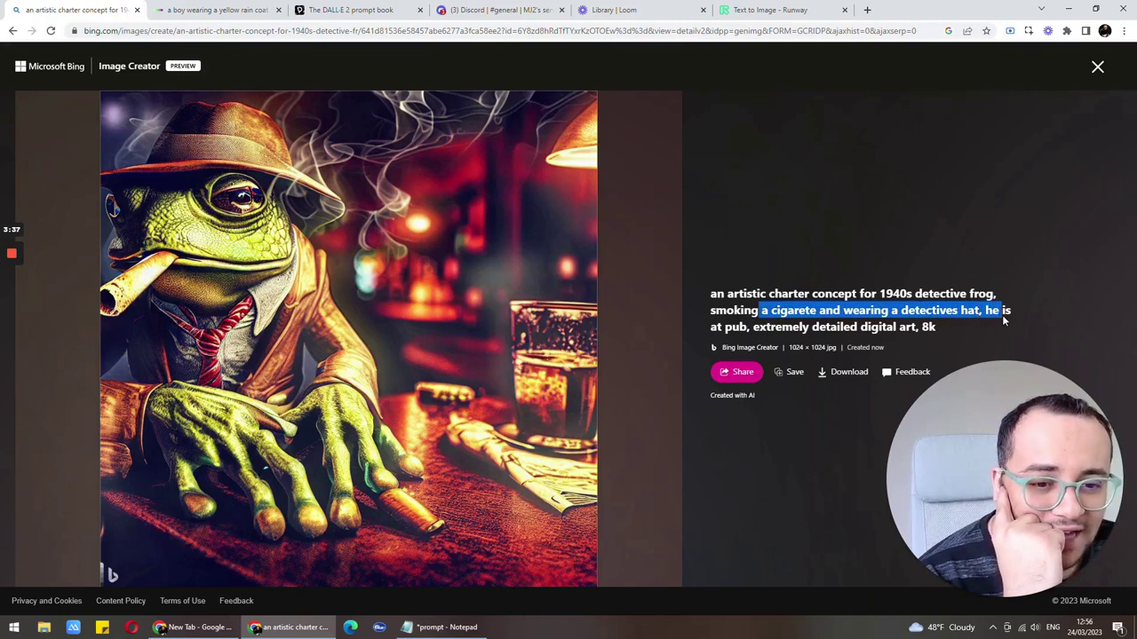
pyautogui.click(830, 339)
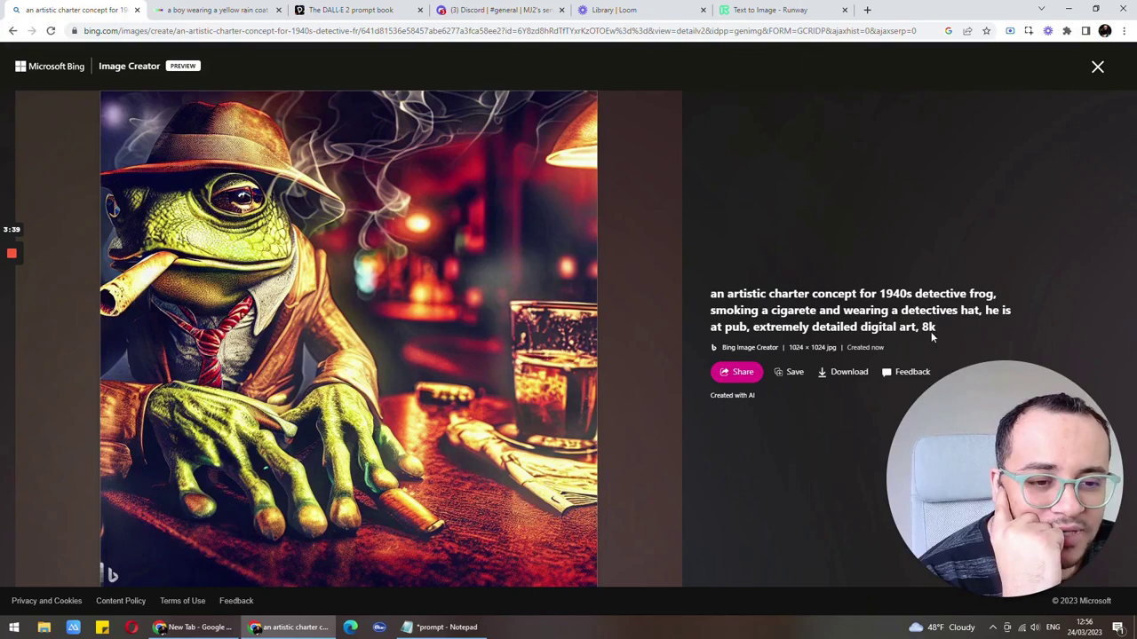
pyautogui.moveTo(940, 329)
pyautogui.mouseDown()
pyautogui.moveTo(726, 317)
pyautogui.moveTo(710, 294)
pyautogui.mouseUp()
pyautogui.hotkey('ctrl', 'c')
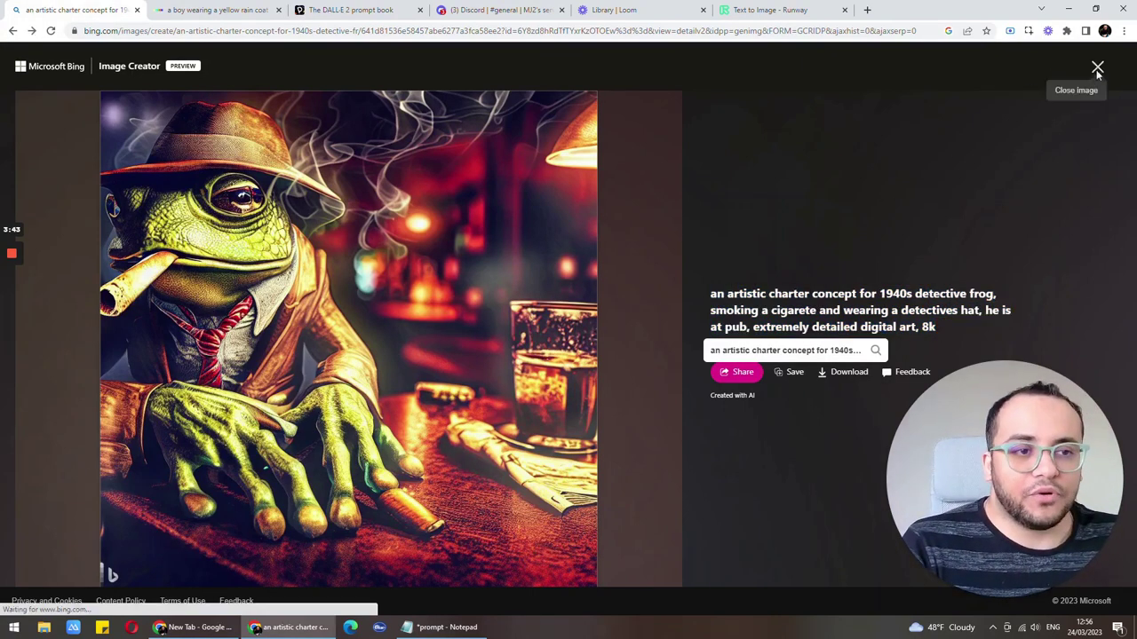
# Step: View the lower-left frog render at natural size in a new tab
pyautogui.click(1098, 66)
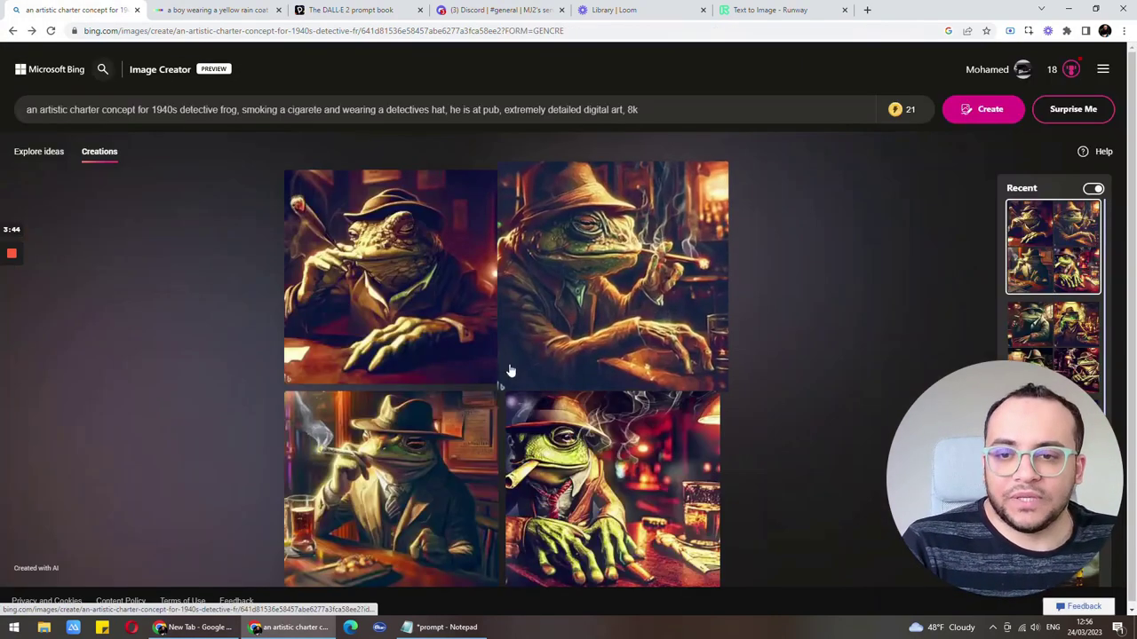
pyautogui.click(410, 442)
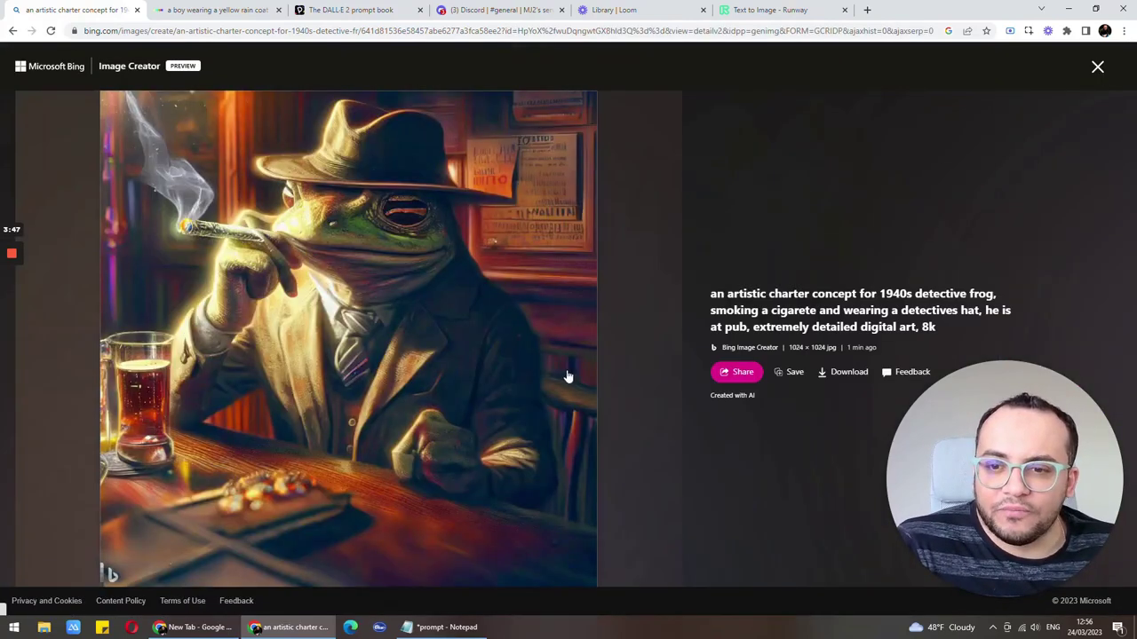
pyautogui.click(414, 309)
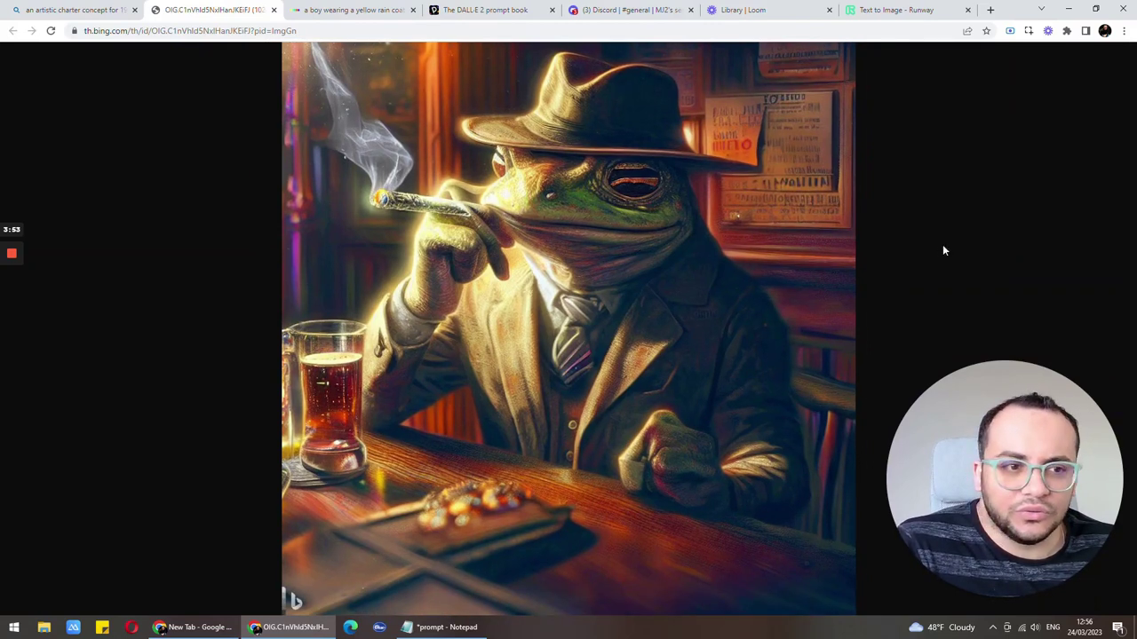
pyautogui.click(293, 599)
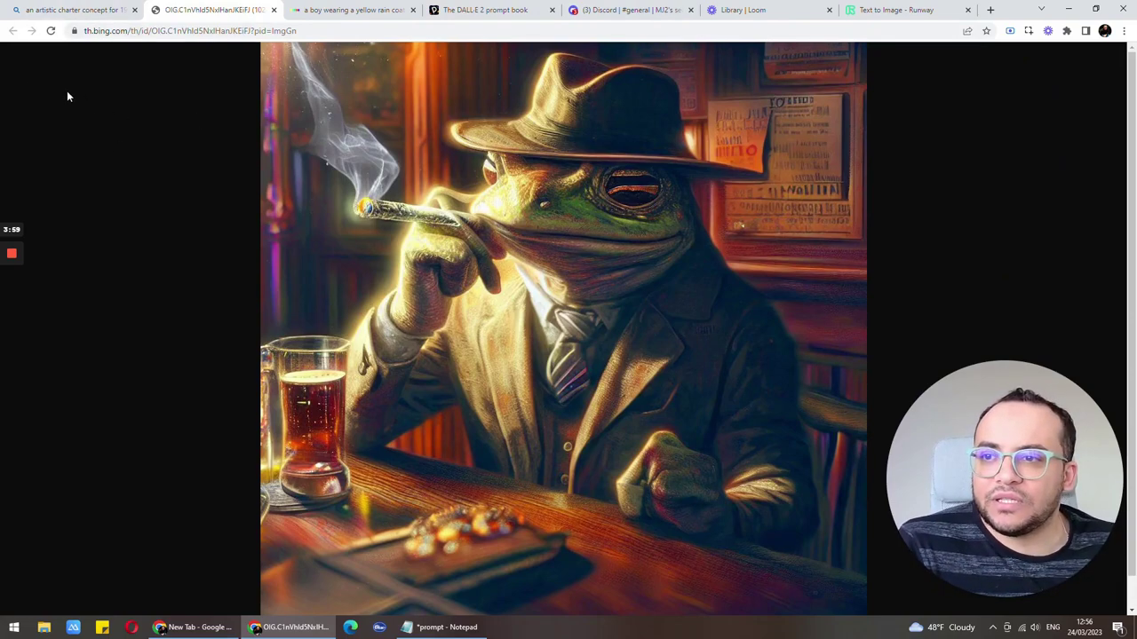
pyautogui.click(106, 9)
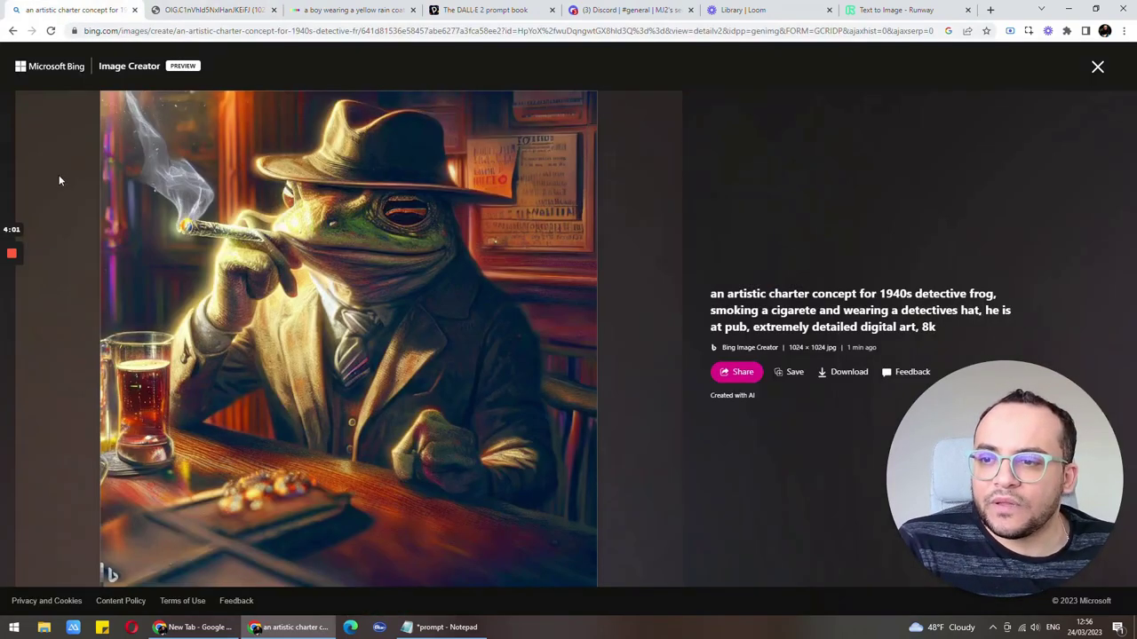
# Step: Open the top-right frog render full size, then close both full-size image tabs
pyautogui.click(1097, 66)
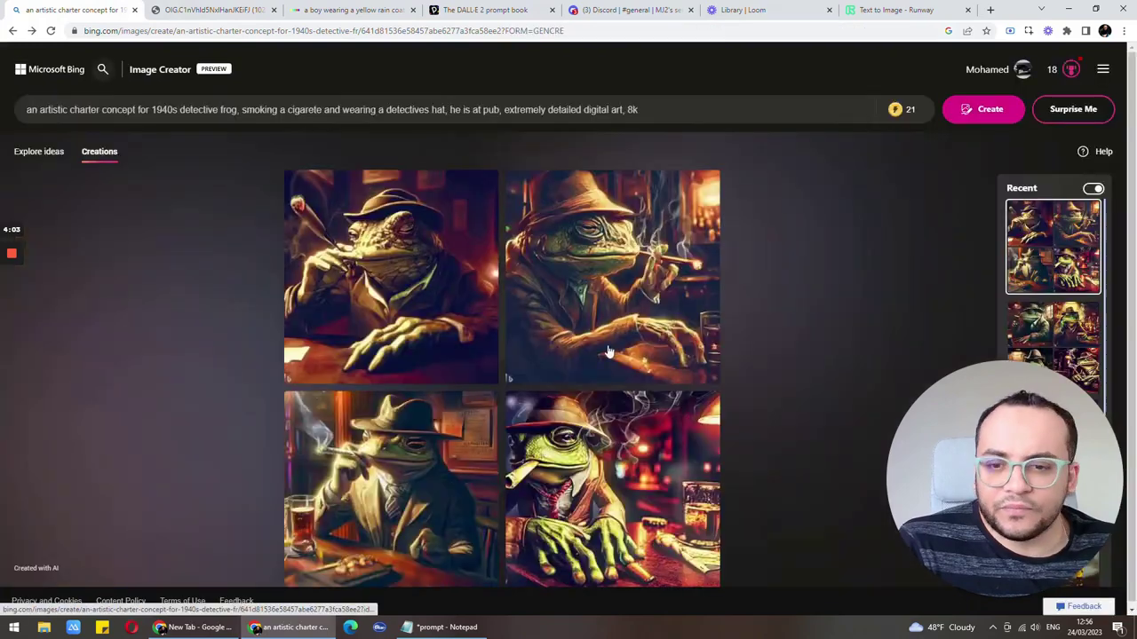
pyautogui.click(647, 296)
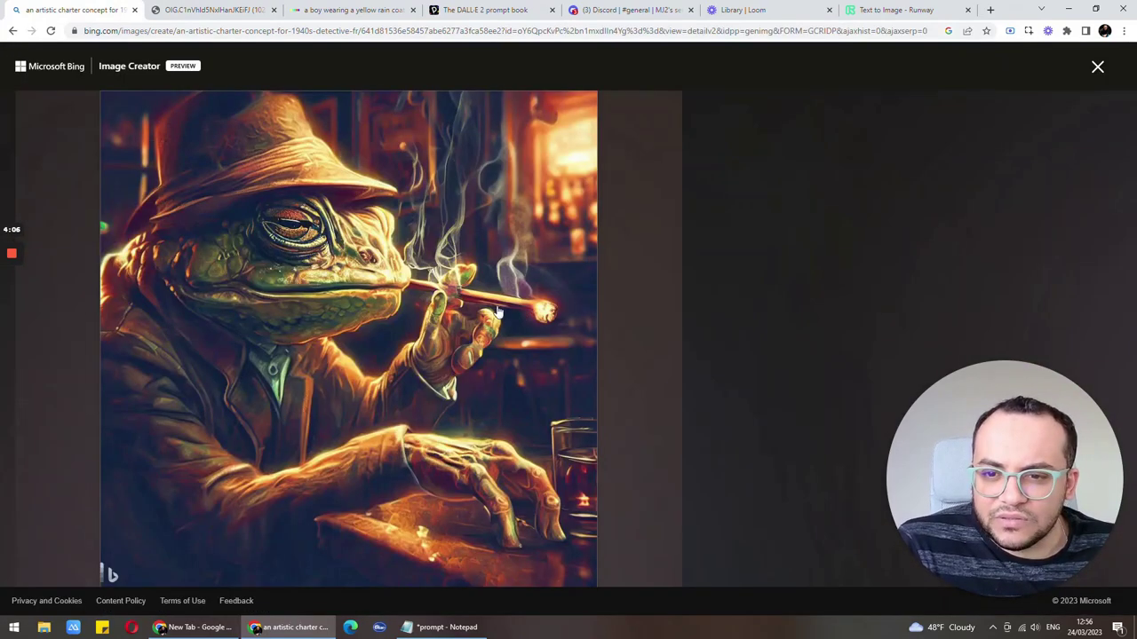
pyautogui.click(111, 573)
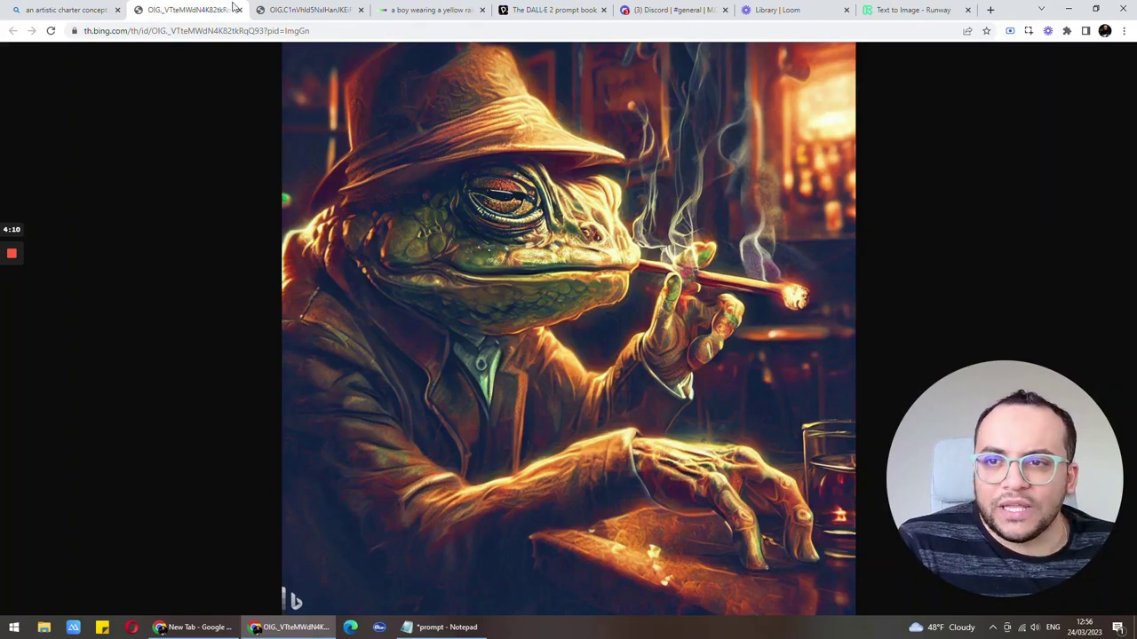
pyautogui.click(239, 10)
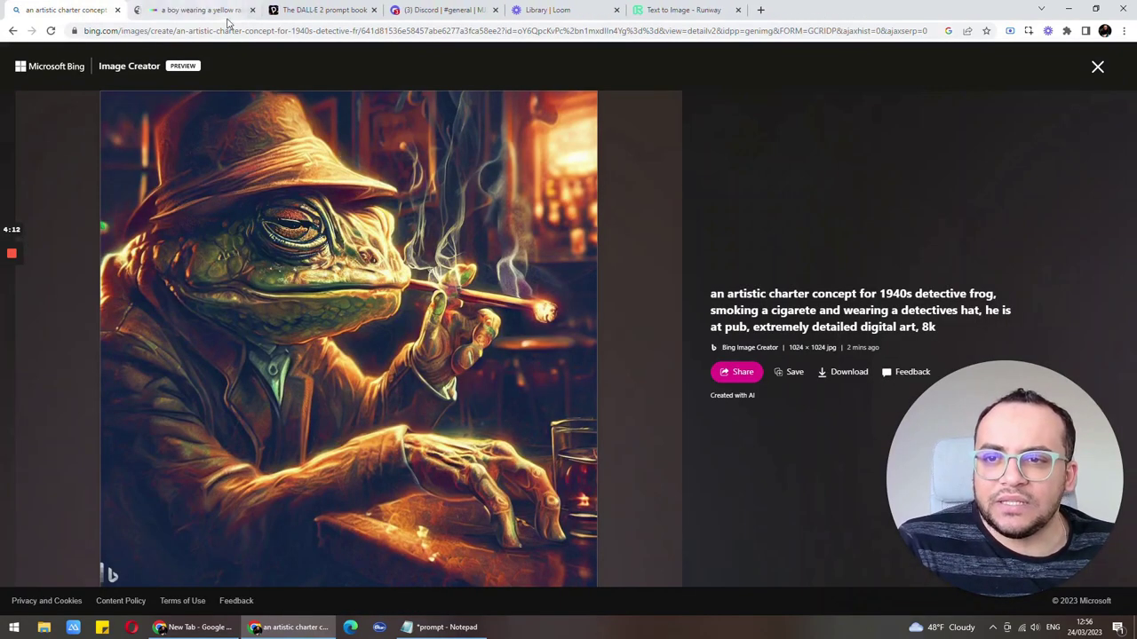
pyautogui.click(302, 9)
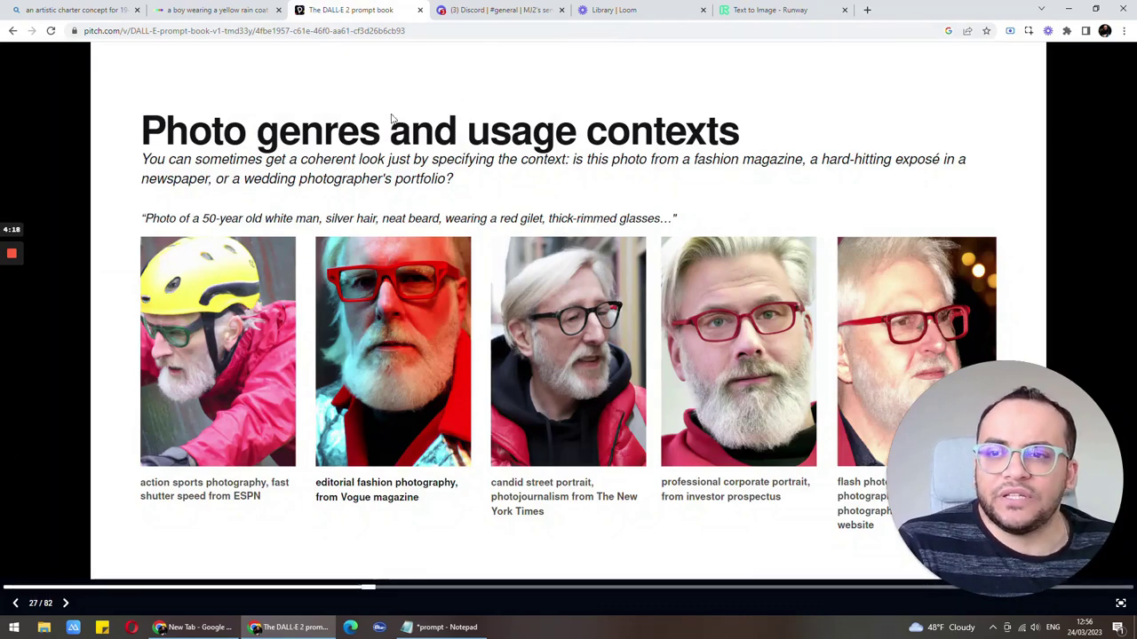
# Step: Replace the DALL·E 2 prompt with the frog prompt, fix 'charter' to 'character', and generate
pyautogui.click(239, 7)
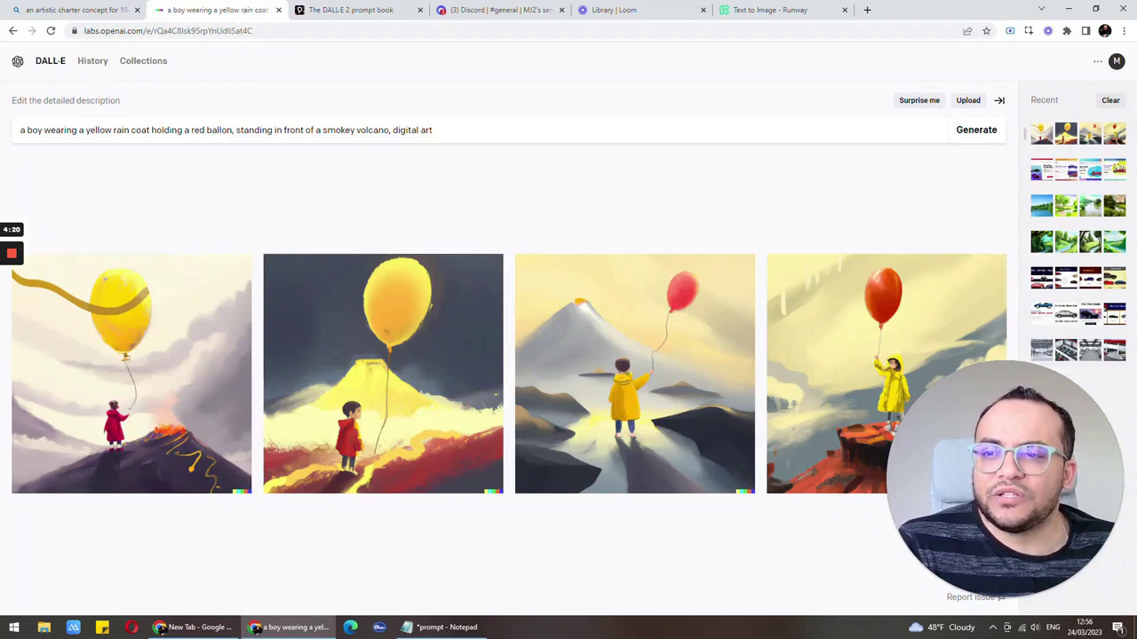
pyautogui.hotkey('ctrl', 'a')
pyautogui.hotkey('ctrl', 'v')
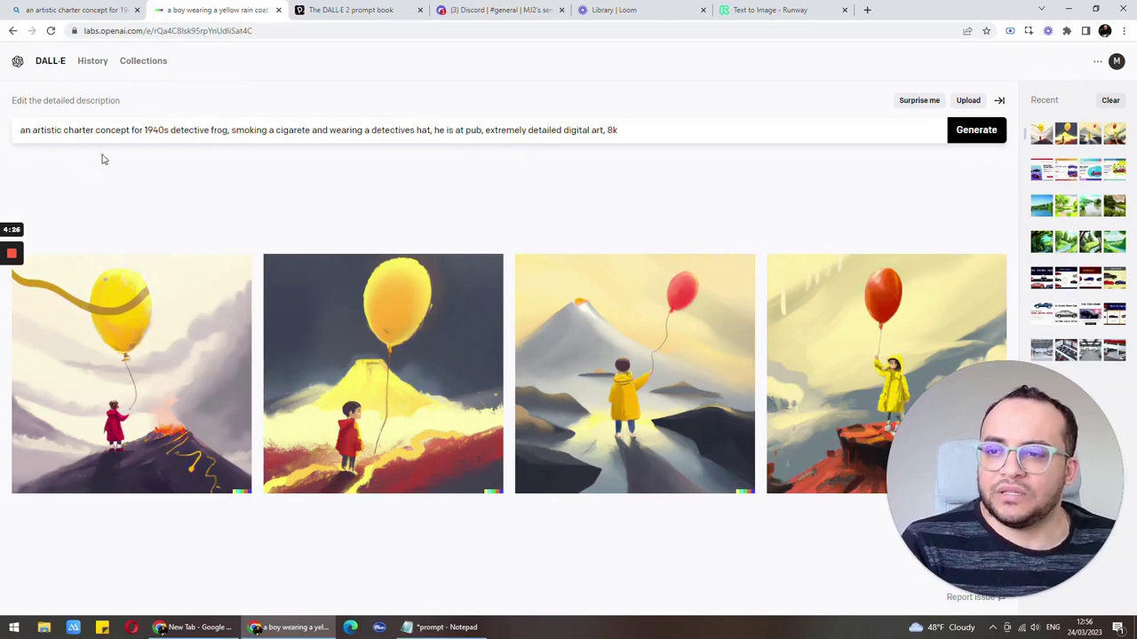
pyautogui.write('ac')
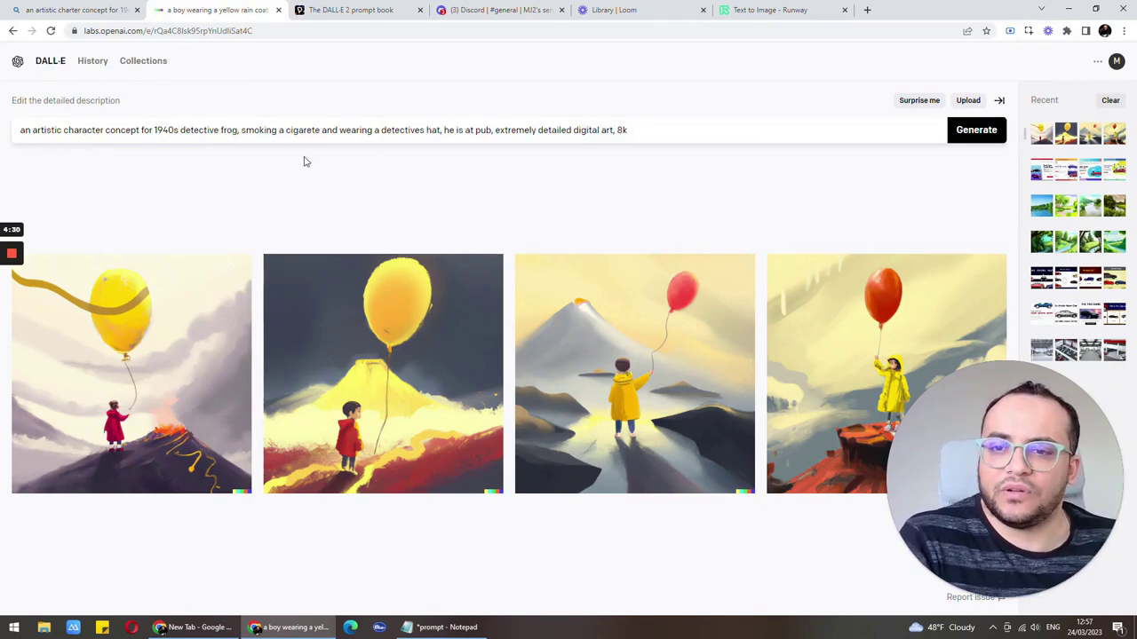
pyautogui.press('Return')
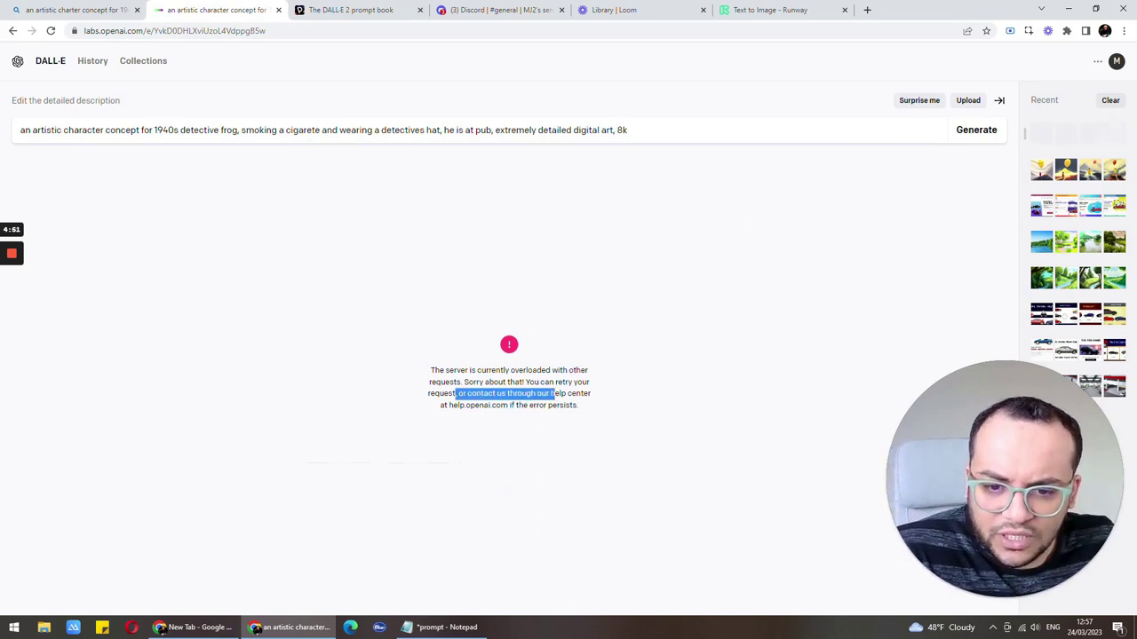
# Step: Read the overload error, then enlarge DALL·E's first frog render and compare with Bing's frog
pyautogui.moveTo(593, 398); pyautogui.dragTo(587, 407)
pyautogui.doubleClick(481, 408)
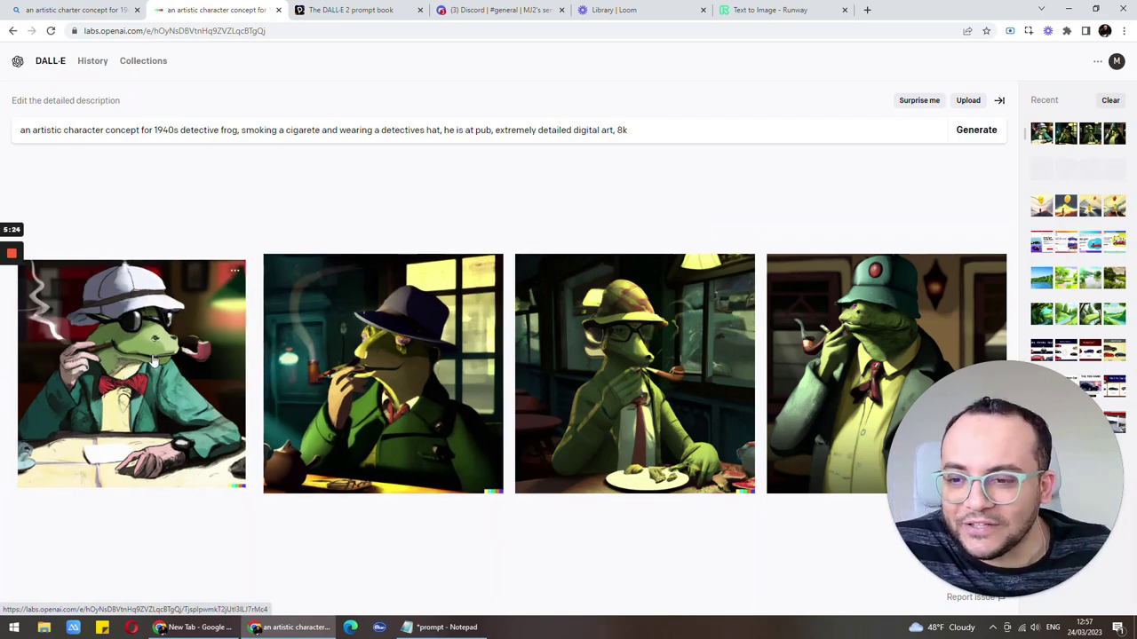
pyautogui.click(172, 391)
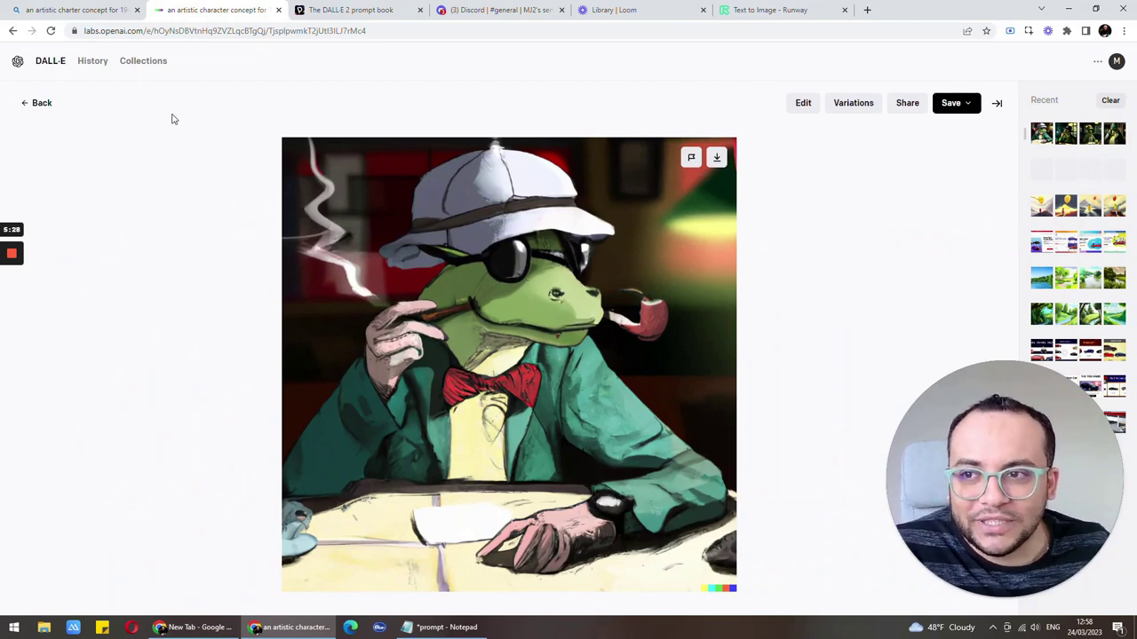
pyautogui.click(101, 7)
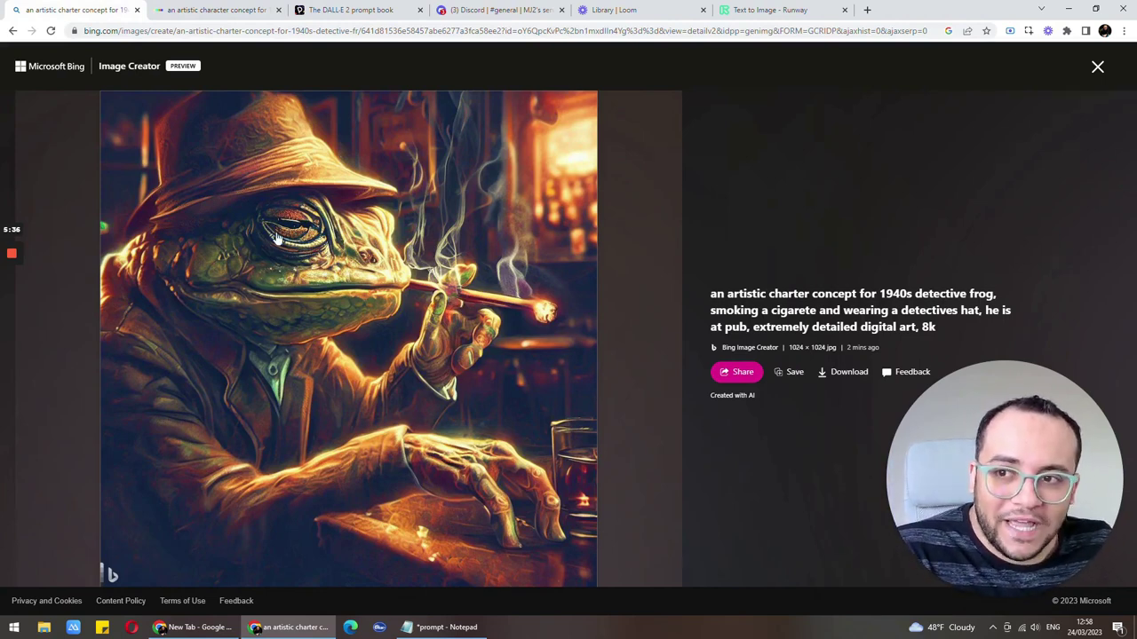
# Step: Pull DALL·E into its own full-height window, moved aside to reveal Bing's frog
pyautogui.click(223, 12)
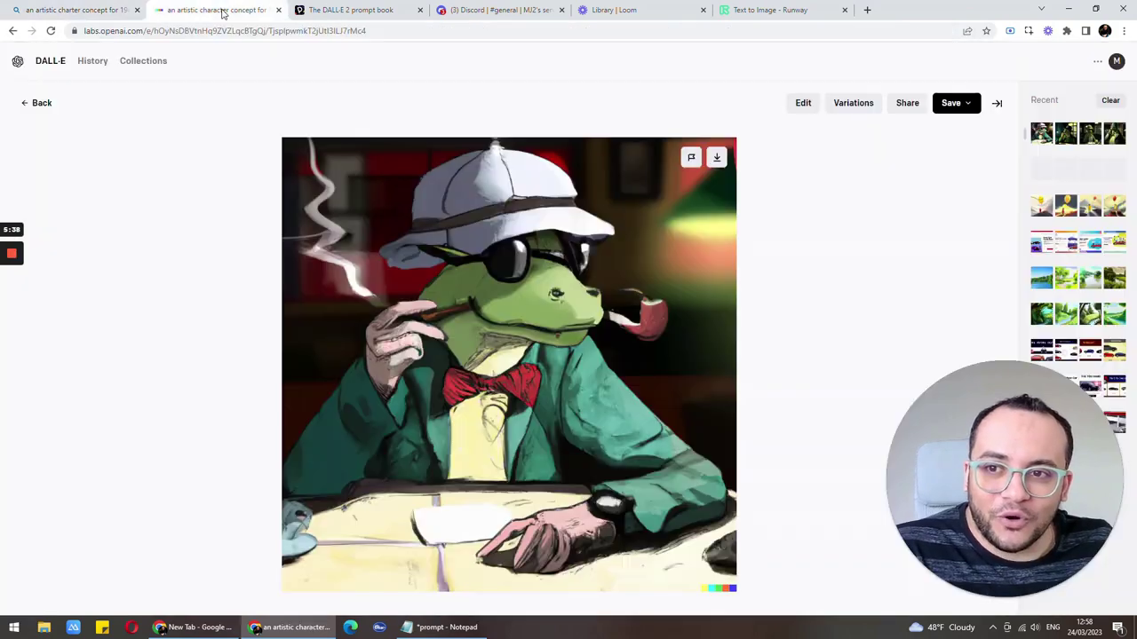
pyautogui.moveTo(223, 13); pyautogui.dragTo(382, 101)
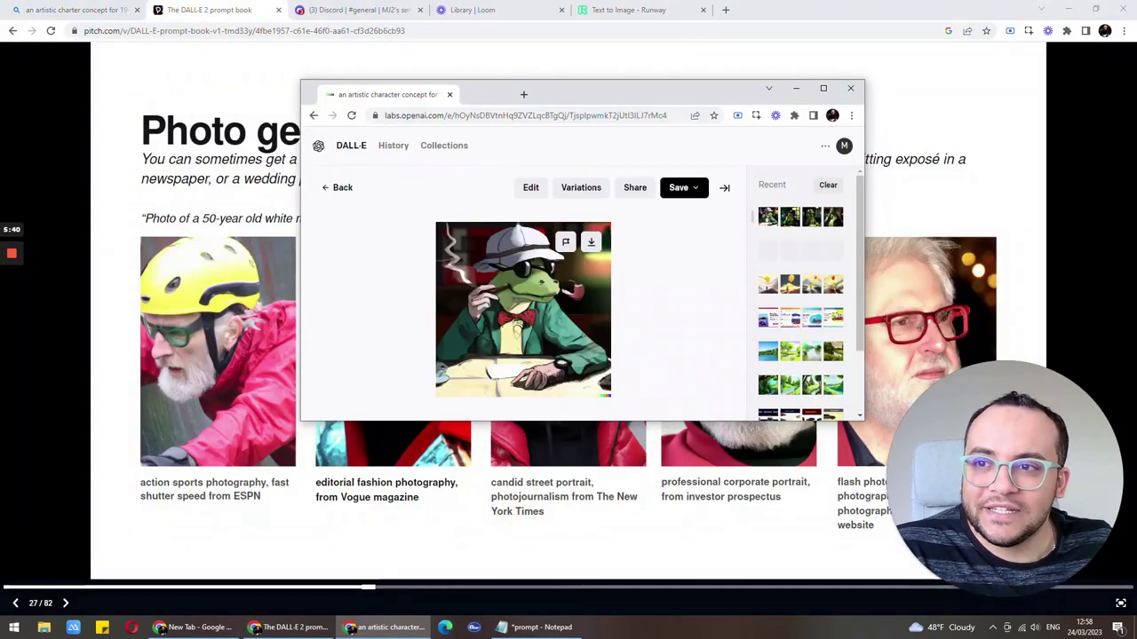
pyautogui.click(114, 13)
pyautogui.click(410, 625)
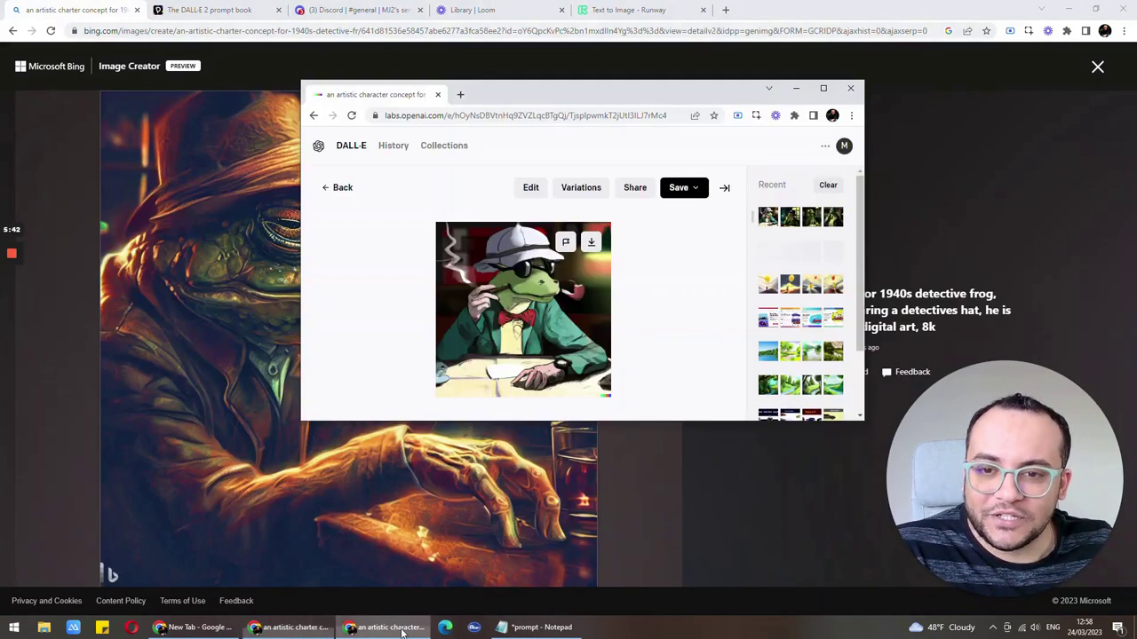
pyautogui.hotkey('alt', 'Tab')
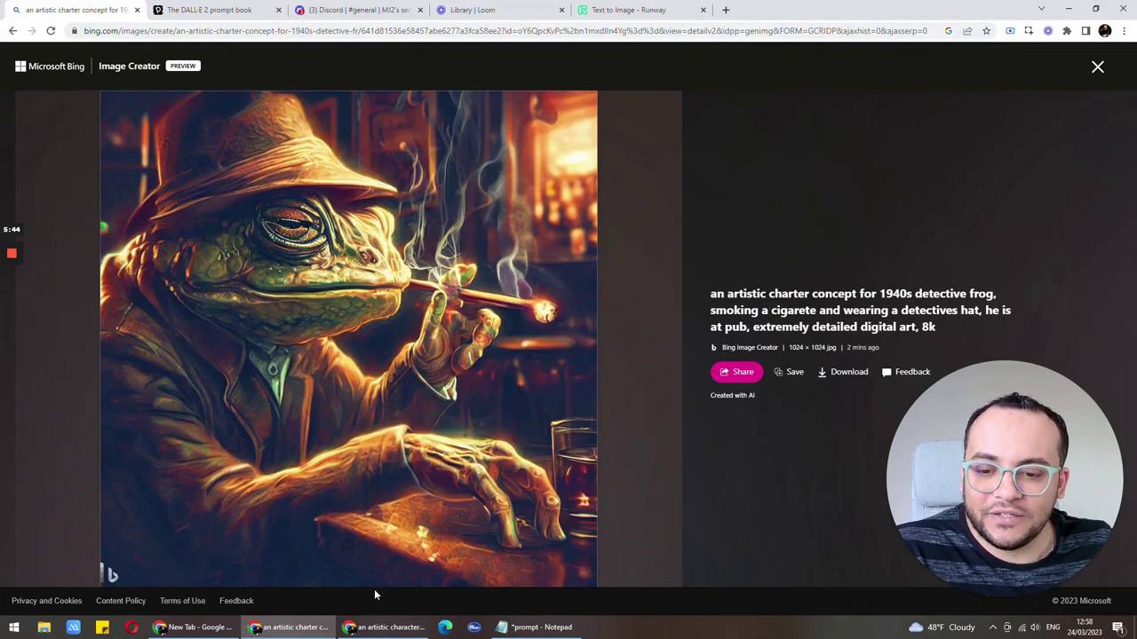
pyautogui.click(383, 627)
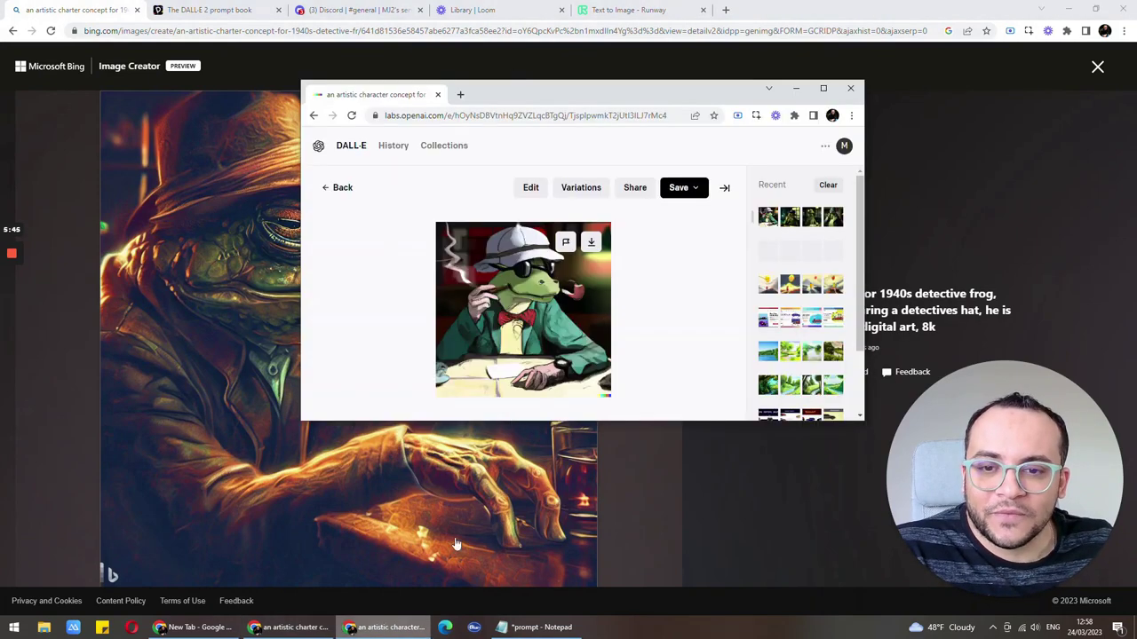
pyautogui.doubleClick(578, 82)
pyautogui.moveTo(654, 27); pyautogui.dragTo(947, 26)
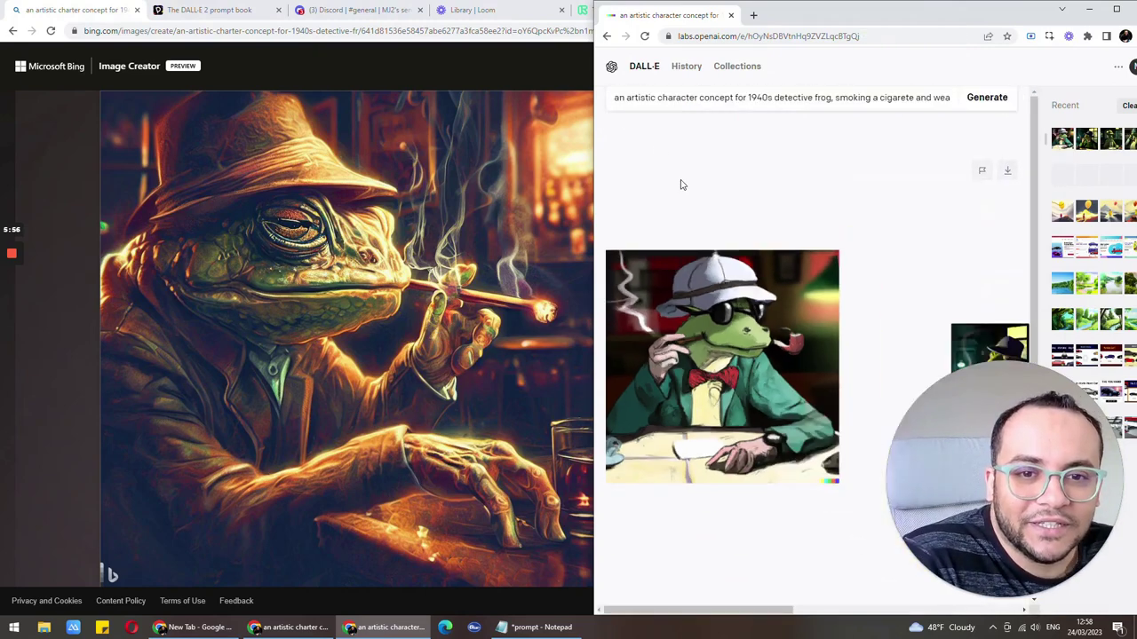
# Step: Browse DALL·E's frog renders, ending on the frog in checked cap, glasses and pipe
pyautogui.click(854, 351)
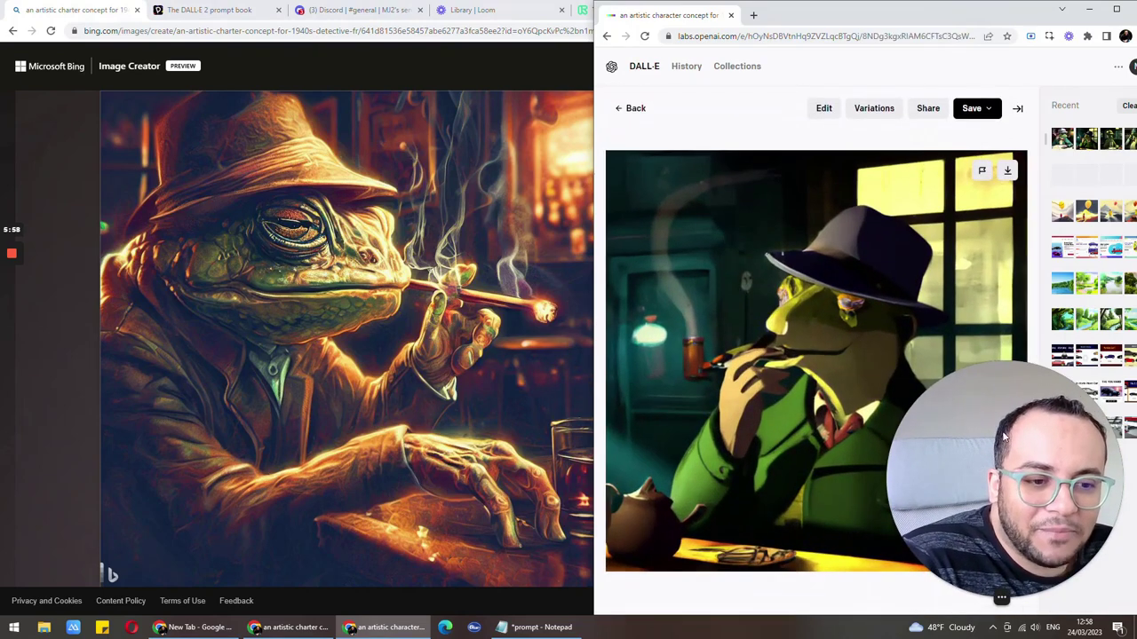
pyautogui.click(1003, 435)
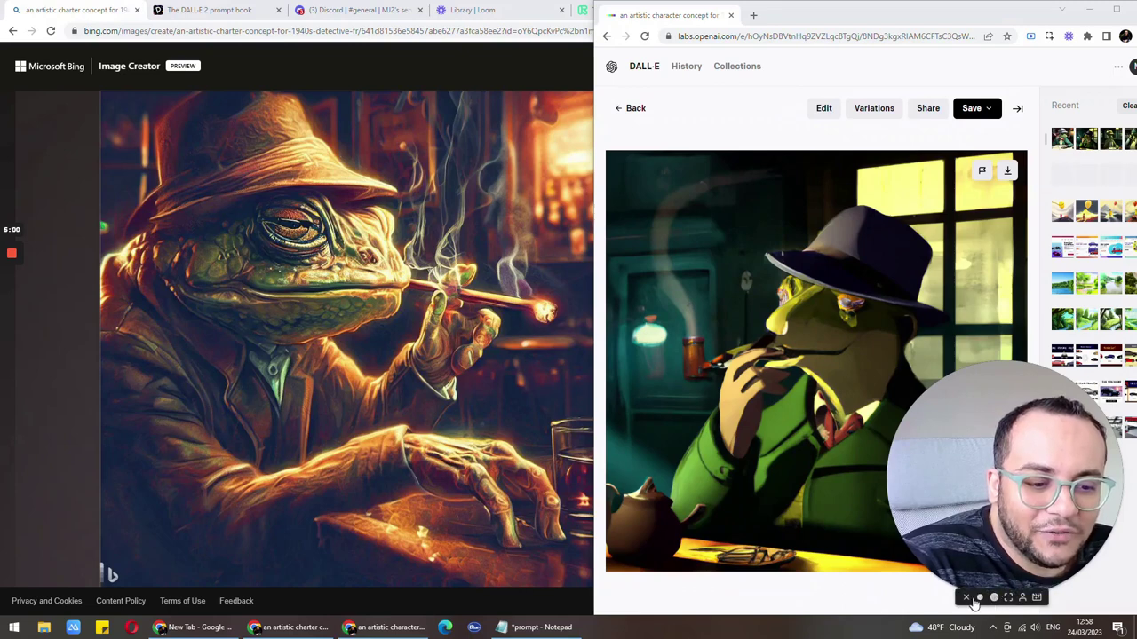
pyautogui.click(977, 599)
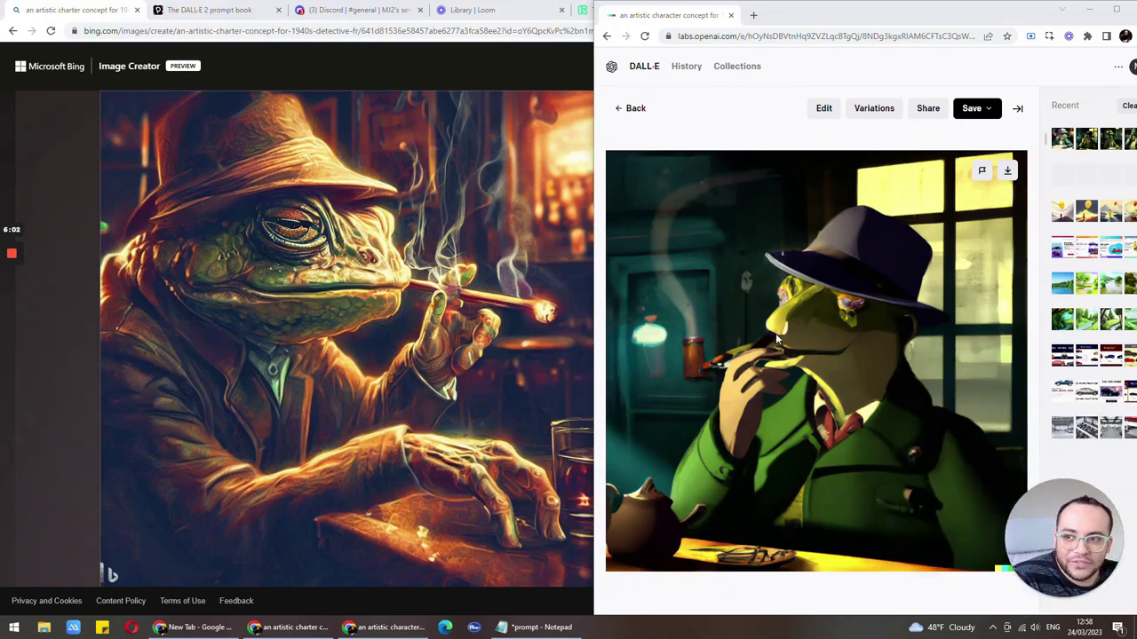
pyautogui.click(630, 108)
pyautogui.click(903, 377)
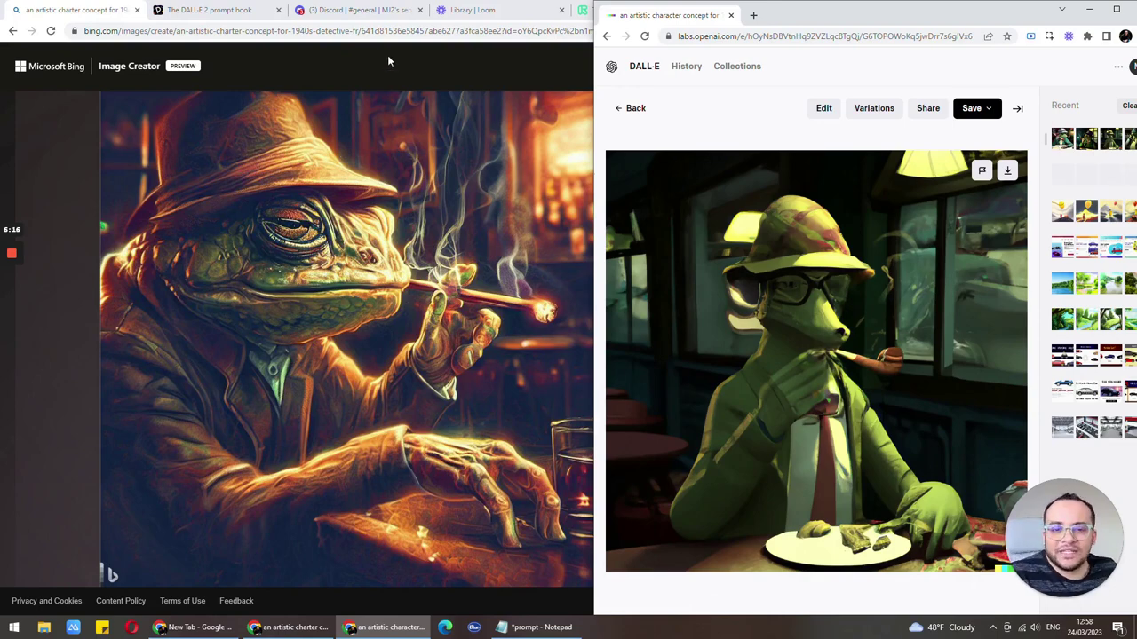
# Step: Send the detective frog prompt to Midjourney in Discord via /imagine
pyautogui.click(338, 11)
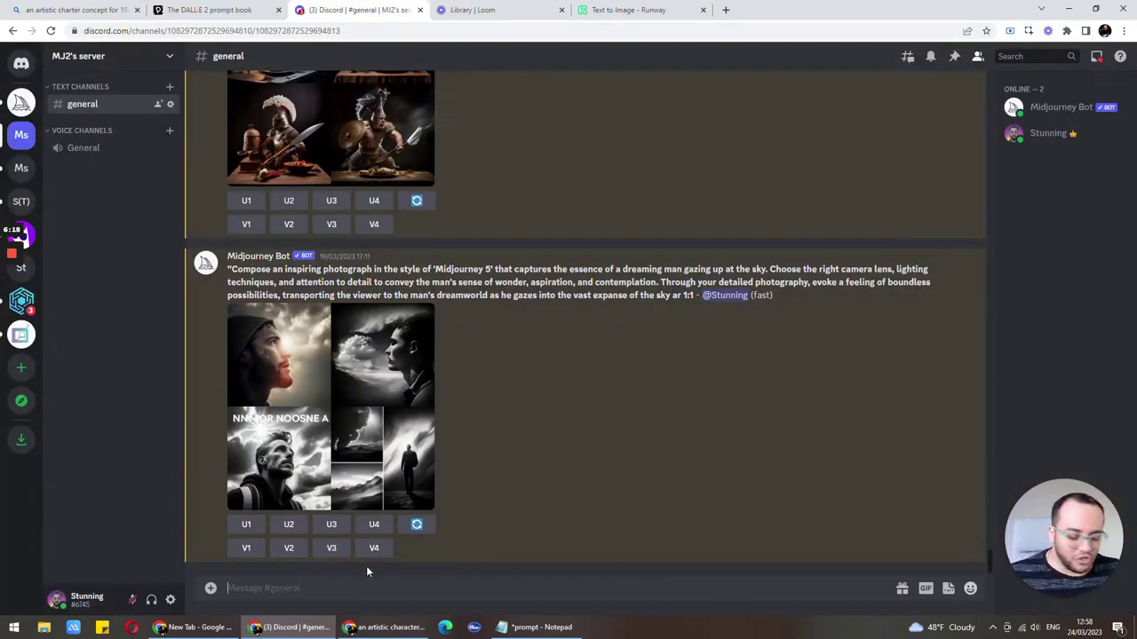
pyautogui.write('/im')
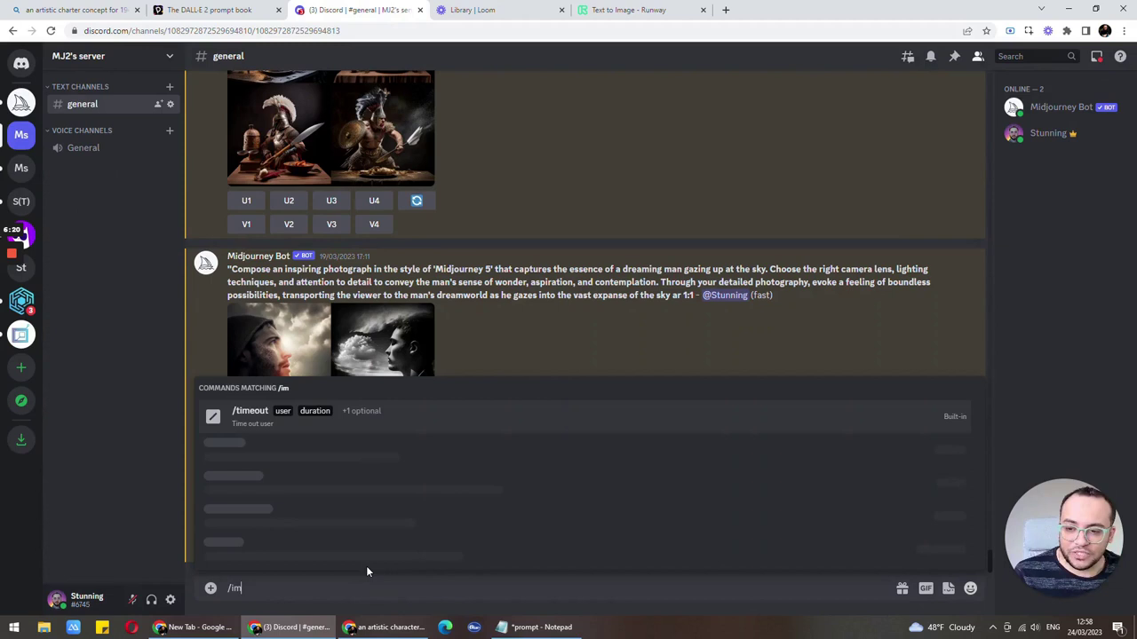
pyautogui.press('Tab')
pyautogui.write('an artistic charter concept for 1940s detective frog, smoking a cigarete and wearing a detectives hat, he is at pub, extremely detailed digital art, 8k')
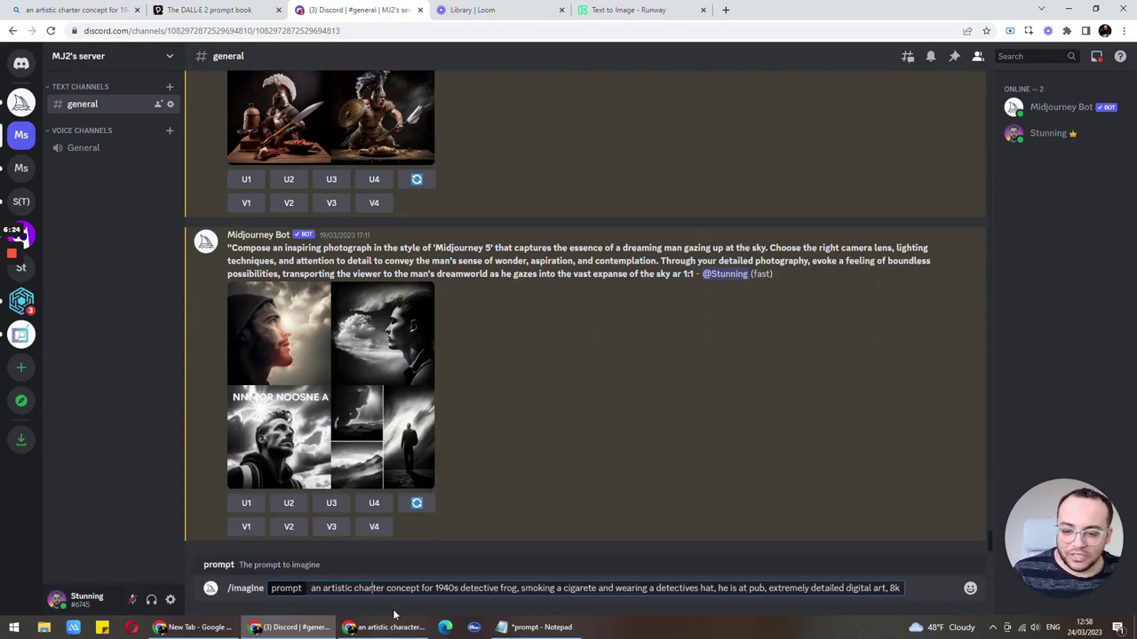
pyautogui.press('Return')
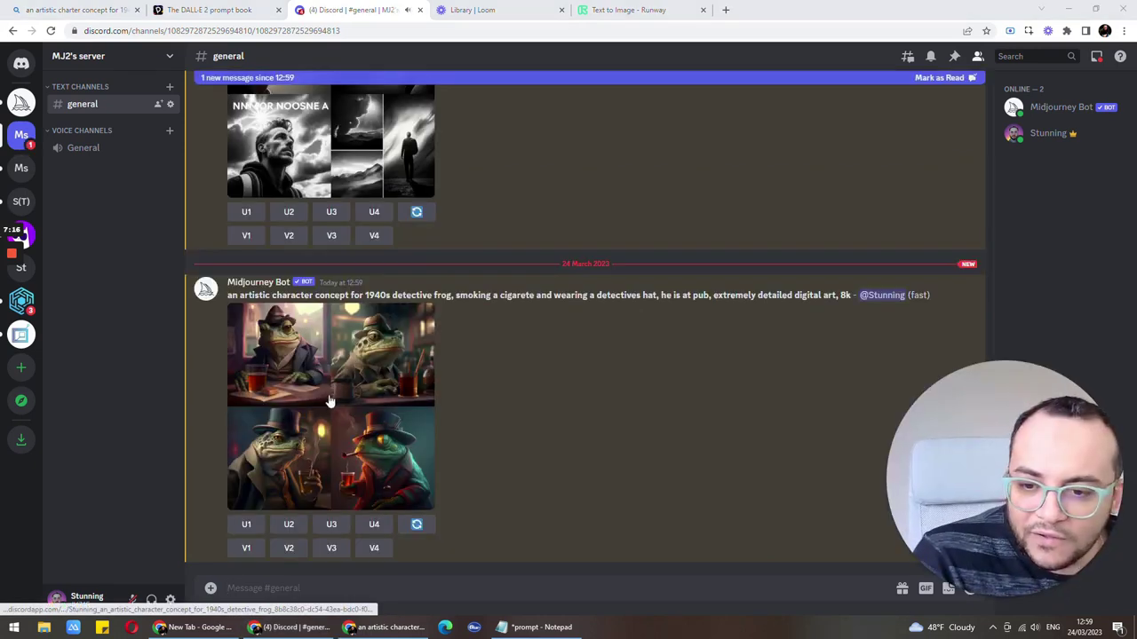
# Step: Open Midjourney's four-frog grid full size in a browser tab, with DALL·E's frog alongside
pyautogui.click(329, 394)
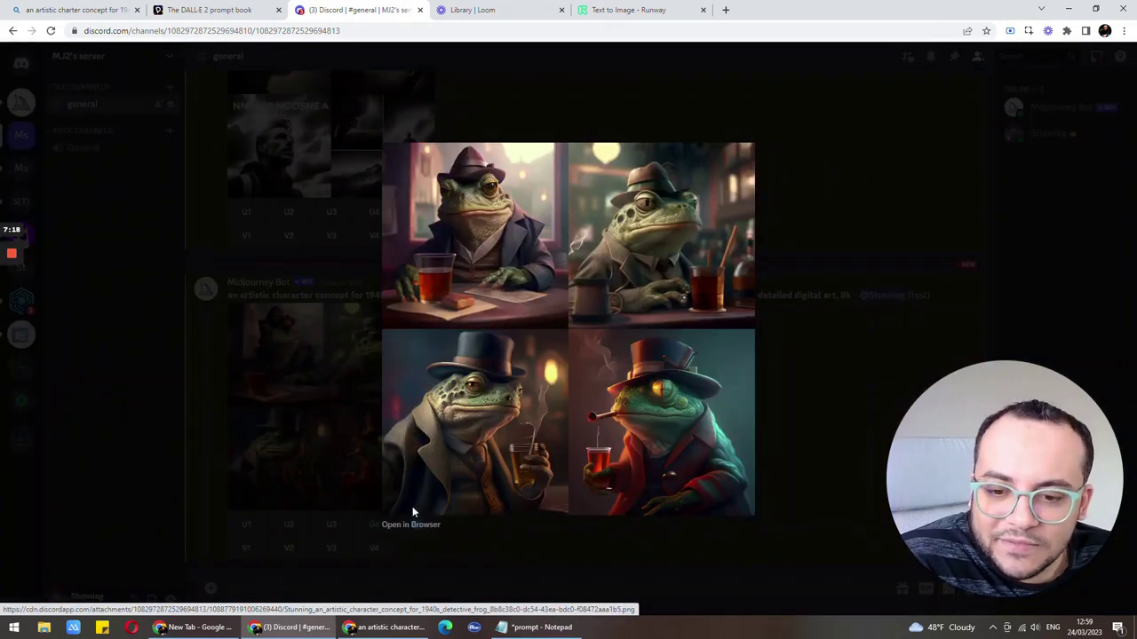
pyautogui.click(414, 525)
pyautogui.click(568, 329)
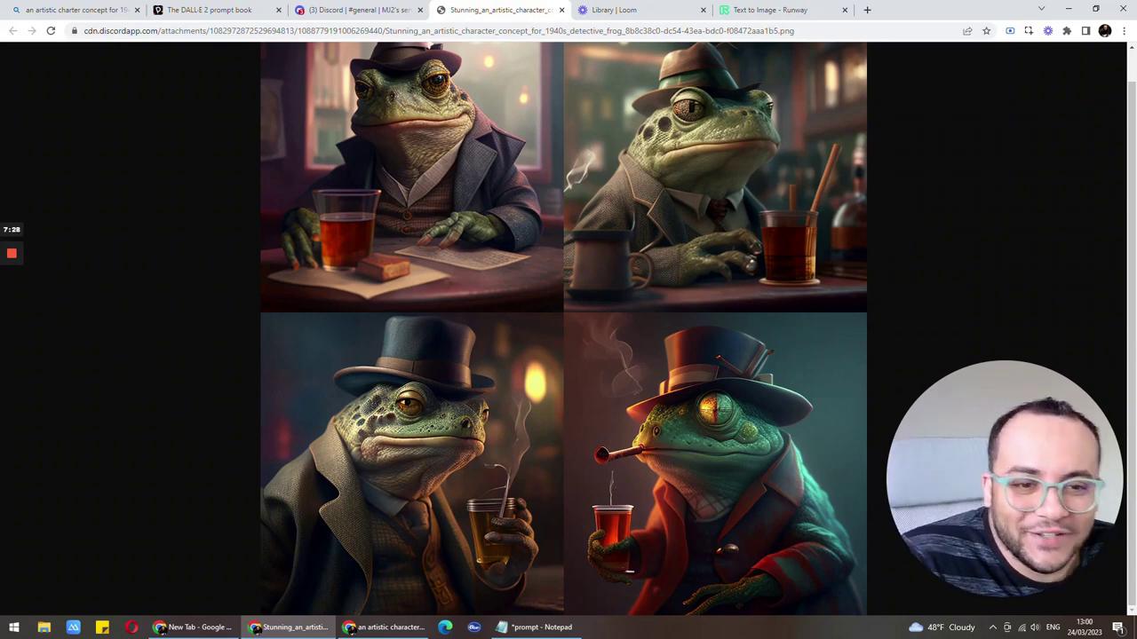
pyautogui.scroll(1, 563, 328)
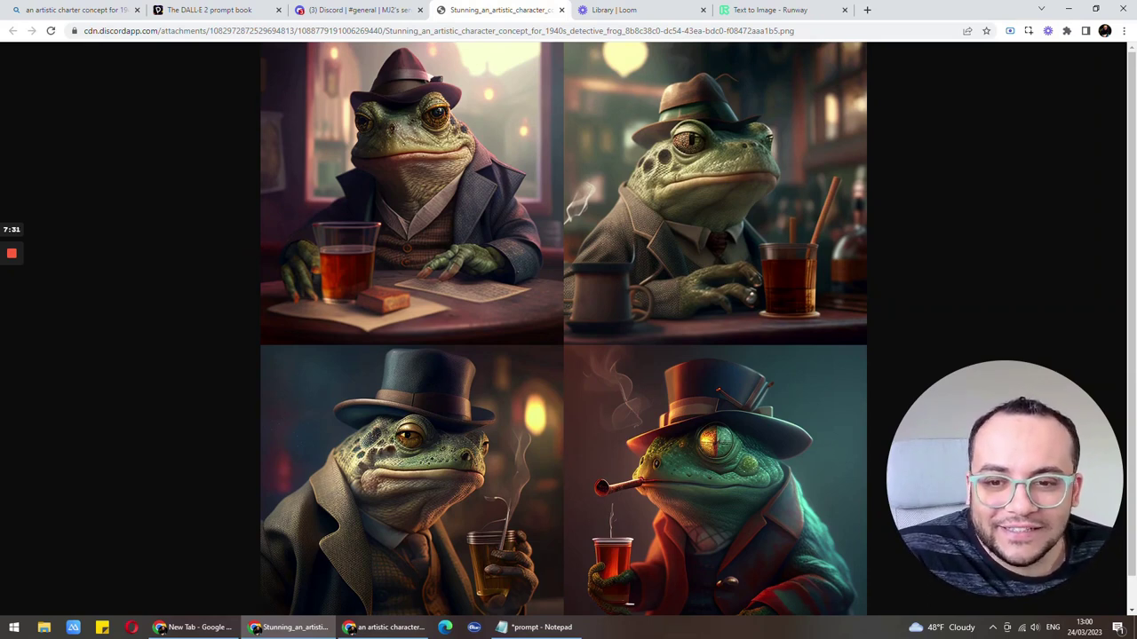
pyautogui.scroll(-1, 563, 328)
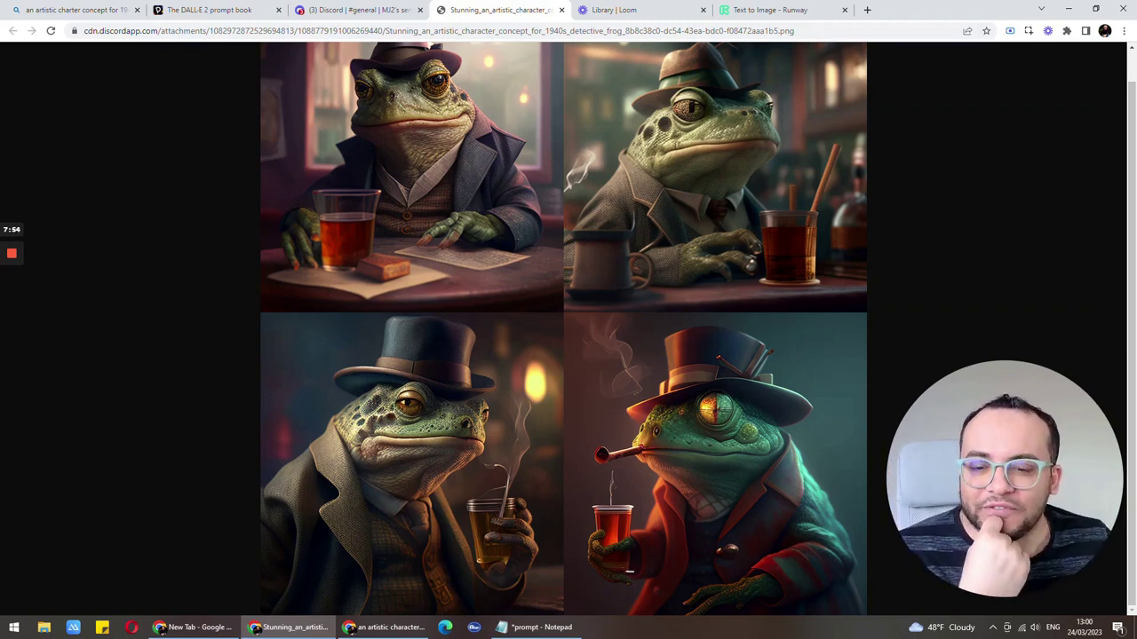
pyautogui.click(384, 627)
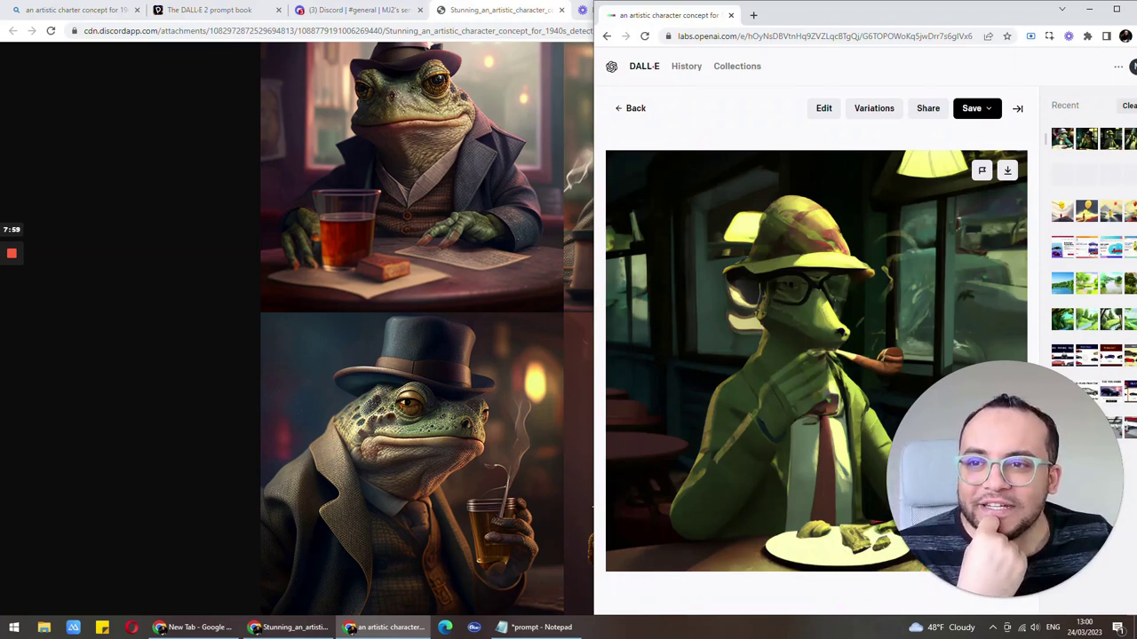
# Step: Pull Discord into its own resized window and dock it at the top beside Bing's frog
pyautogui.click(82, 9)
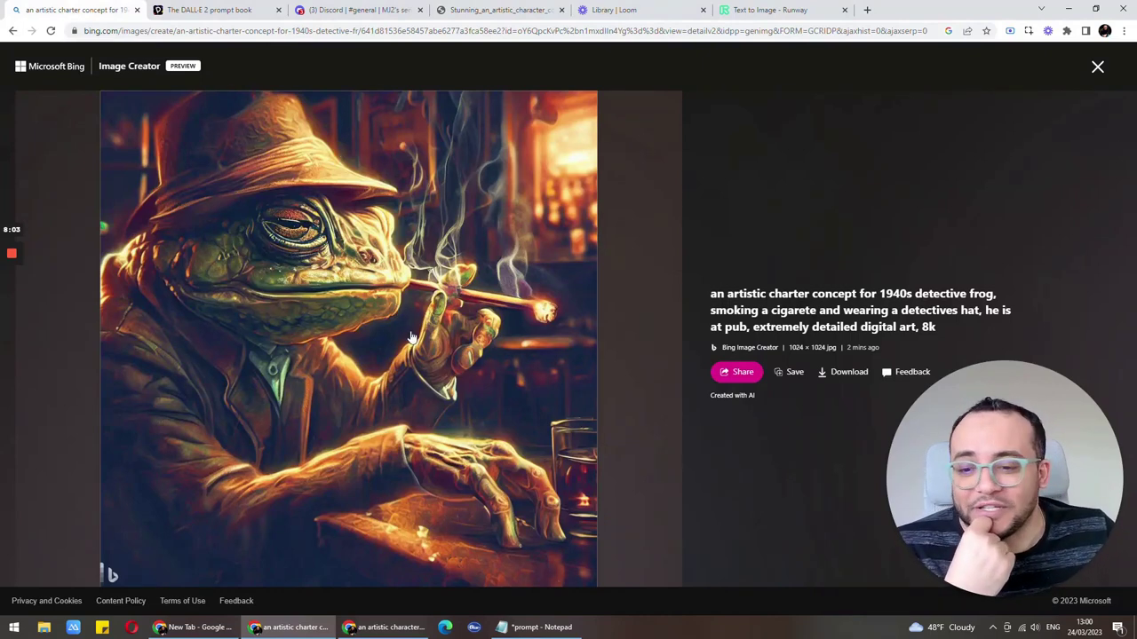
pyautogui.moveTo(355, 10)
pyautogui.mouseDown()
pyautogui.moveTo(848, 93)
pyautogui.moveTo(835, 66)
pyautogui.mouseUp()
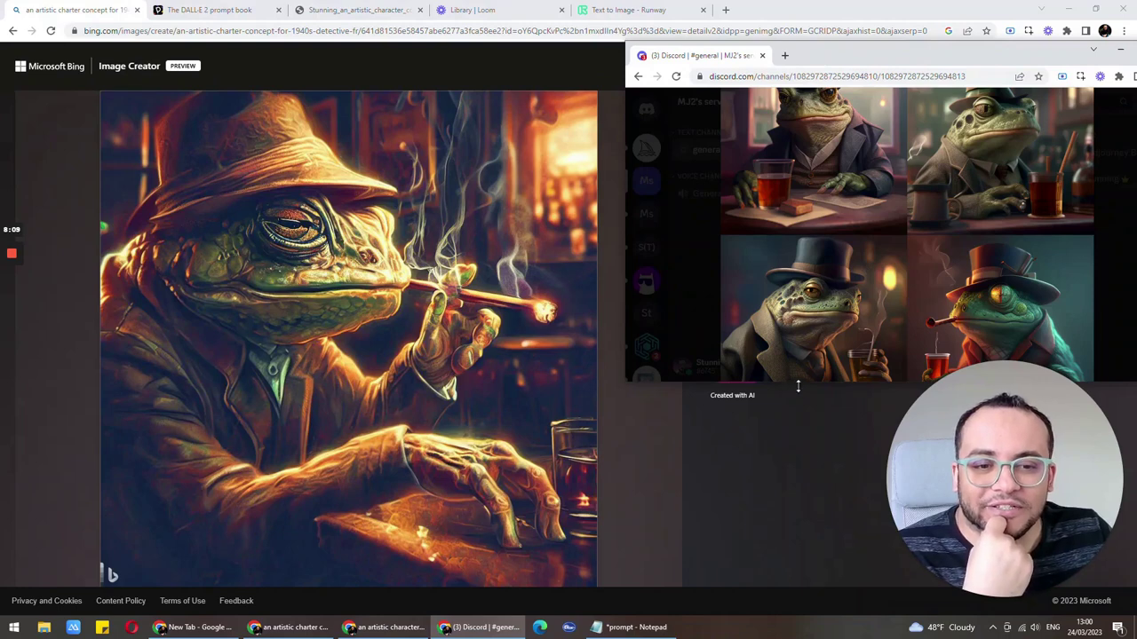
pyautogui.moveTo(623, 417); pyautogui.dragTo(605, 418)
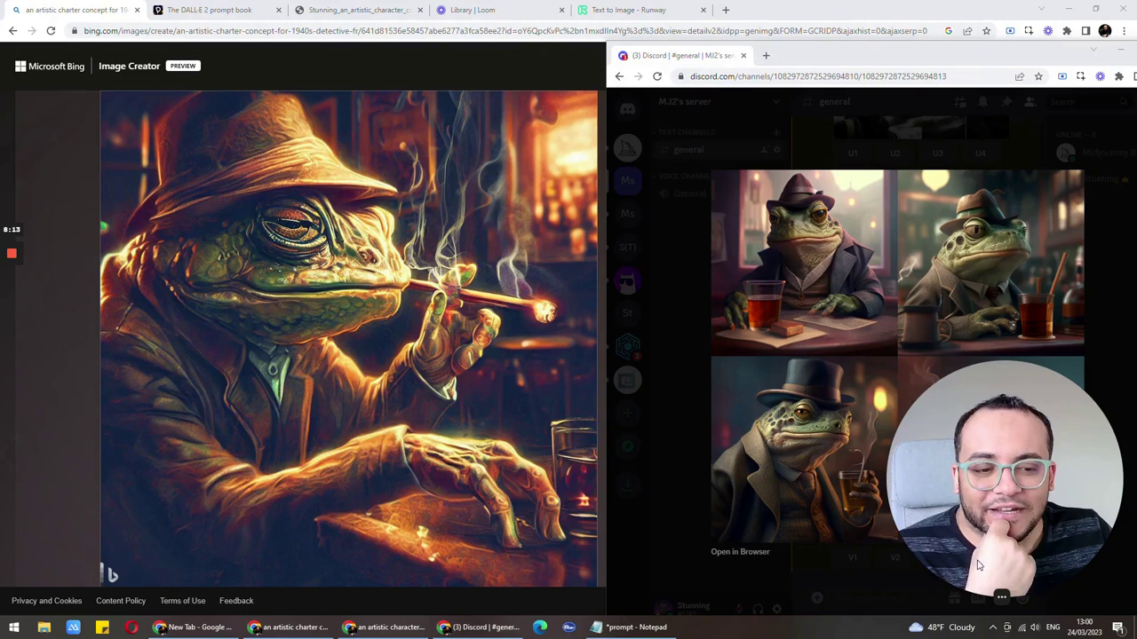
pyautogui.click(982, 597)
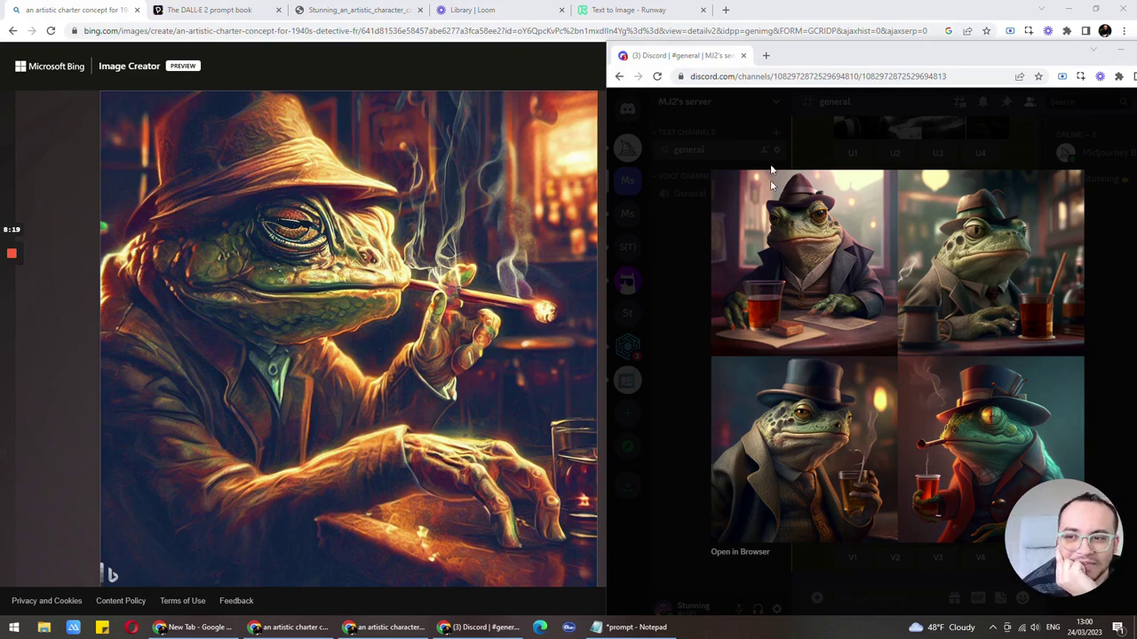
pyautogui.moveTo(790, 49); pyautogui.dragTo(808, 3)
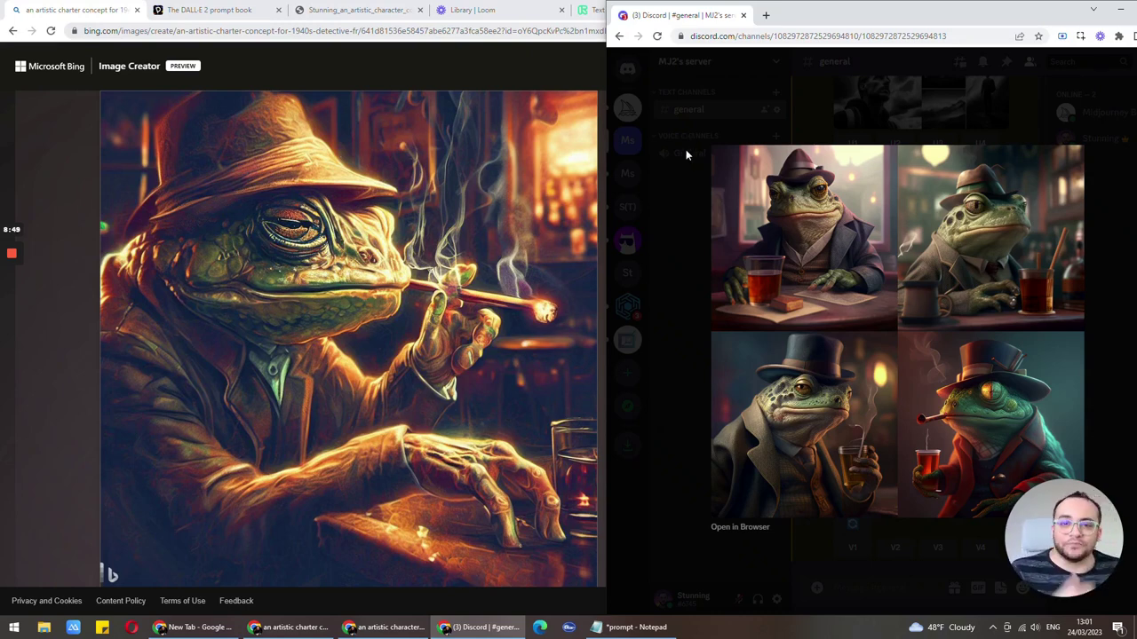
# Step: Switch to the DALL-E 2 prompt book and advance from slide 27 to 28
pyautogui.click(252, 13)
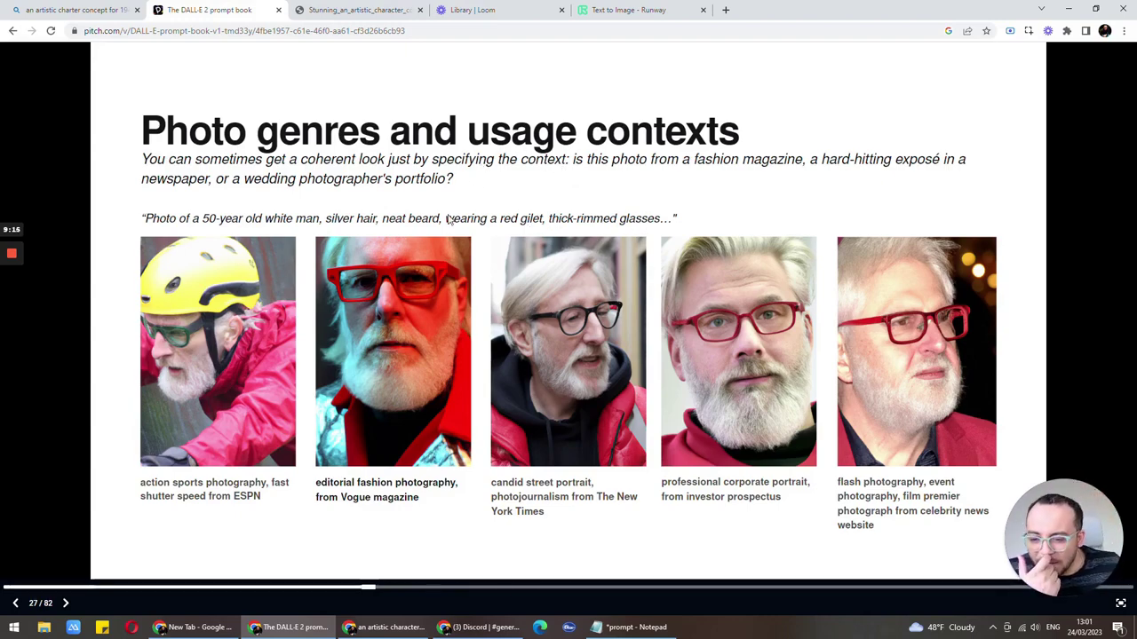
pyautogui.click(66, 604)
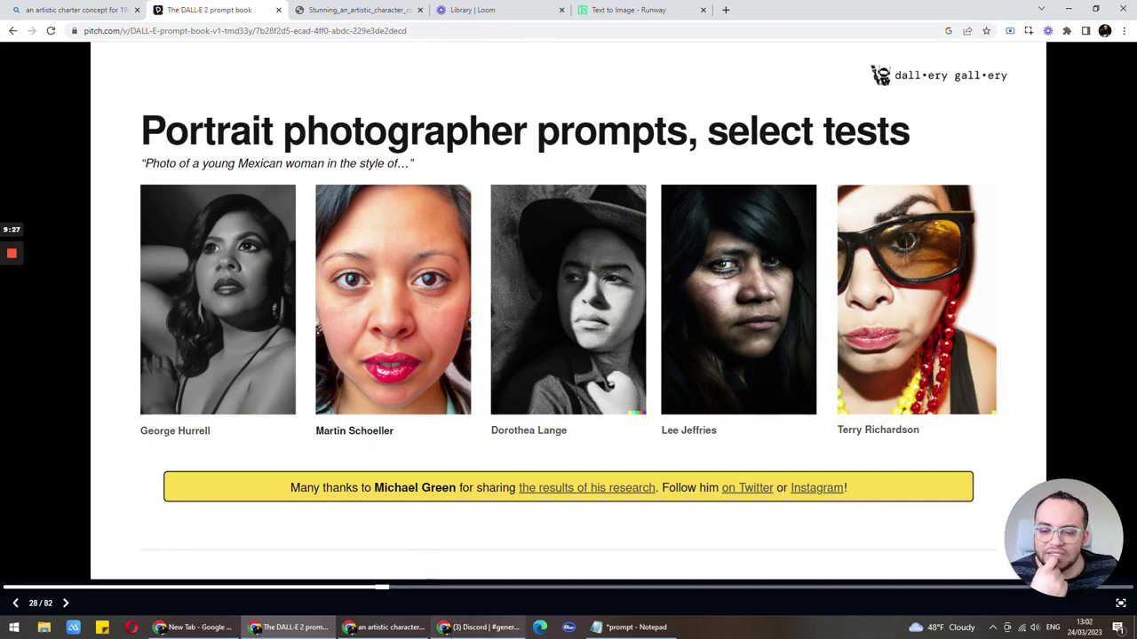
# Step: Generate 'photo of a young mexican woman in the style of george hurrell' in DALL·E 2
pyautogui.click(384, 626)
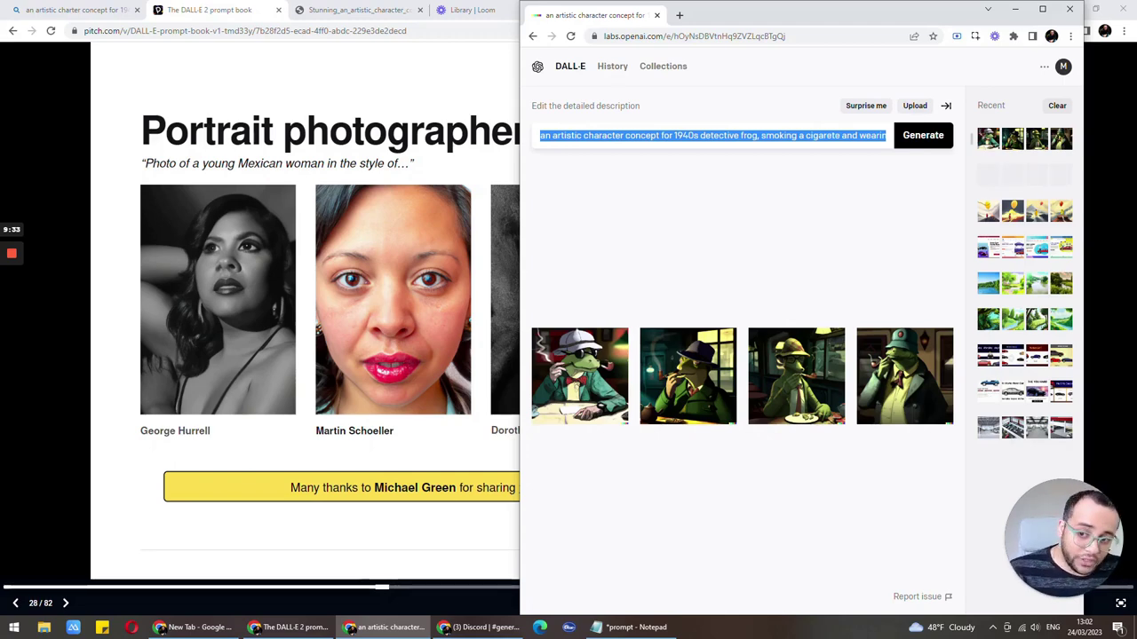
pyautogui.write('p')
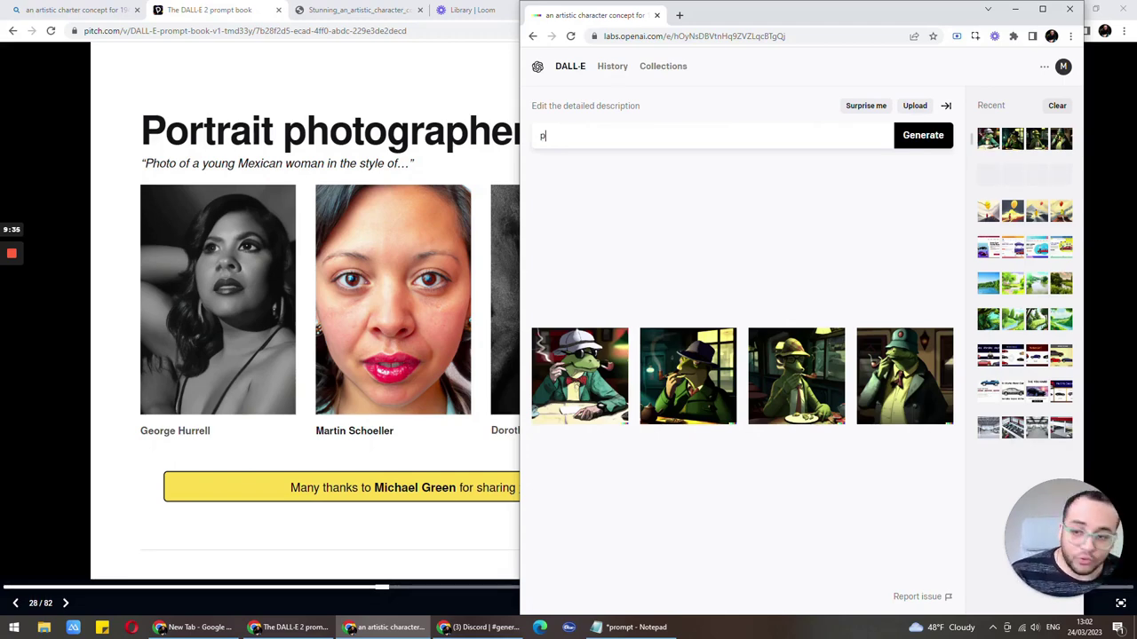
pyautogui.write('hoto')
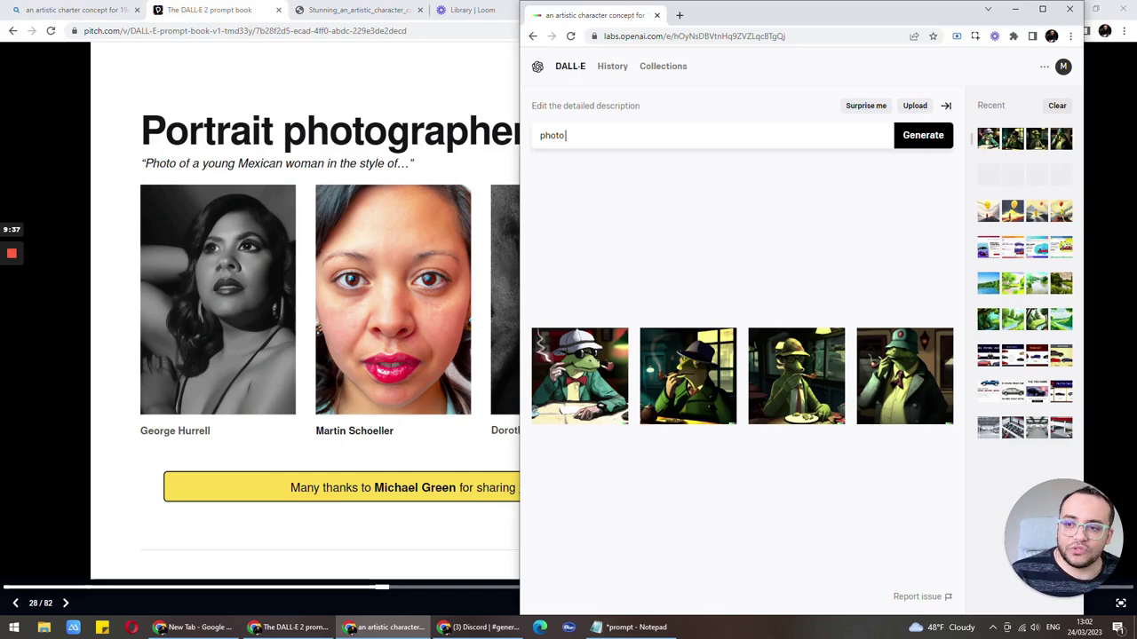
pyautogui.write(' of a young me')
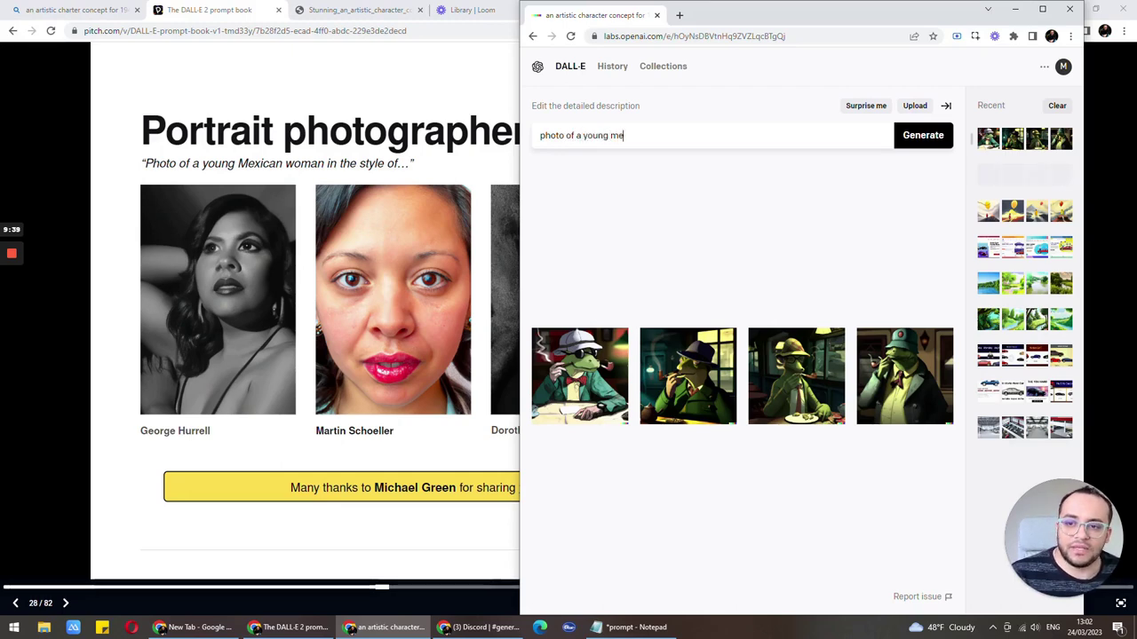
pyautogui.write('xican woman in')
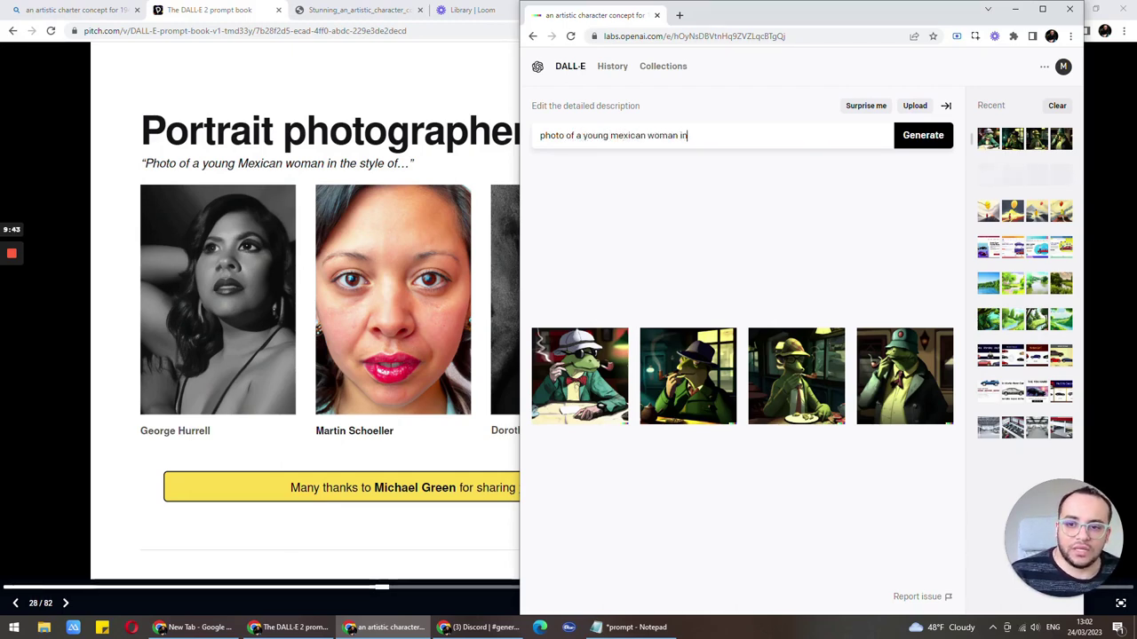
pyautogui.write(' the style of')
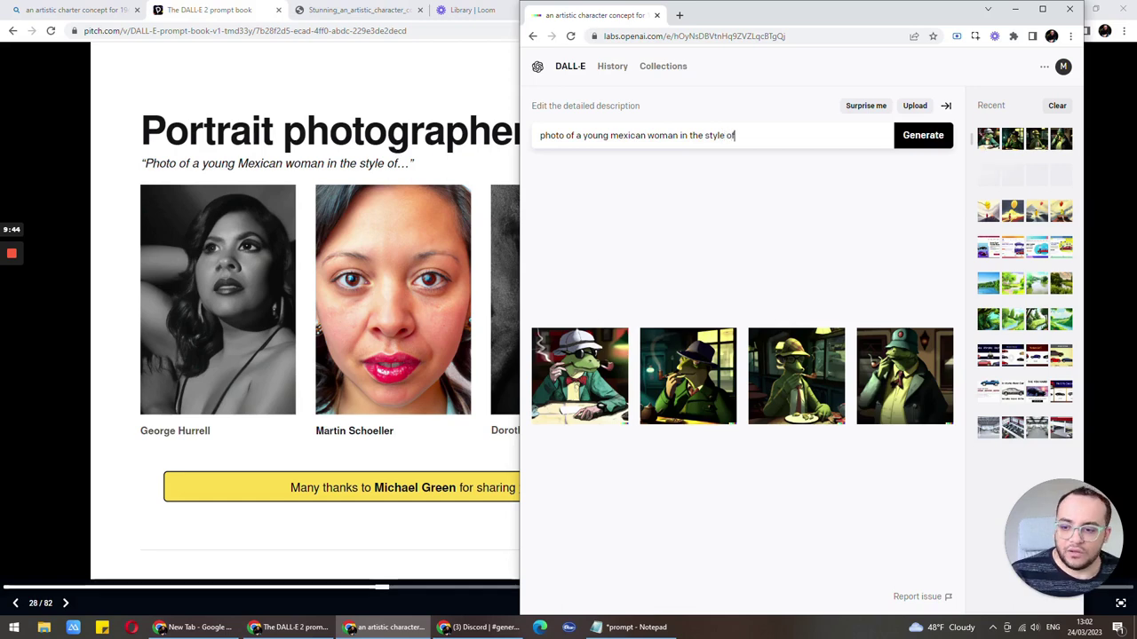
pyautogui.write(' george hur')
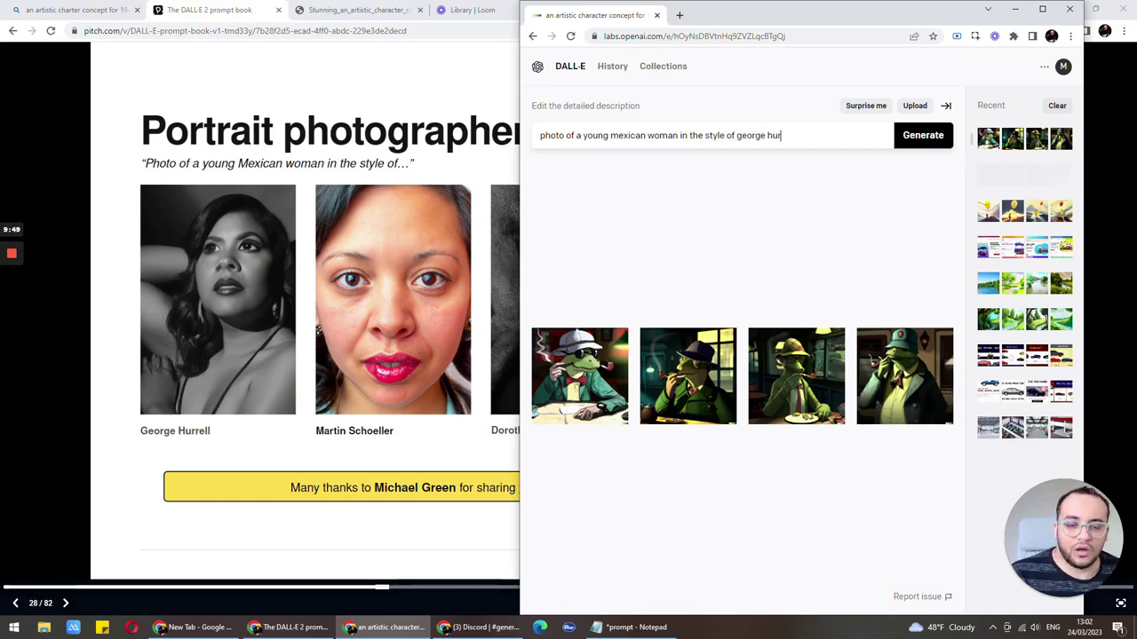
pyautogui.write('rell')
pyautogui.press('Return')
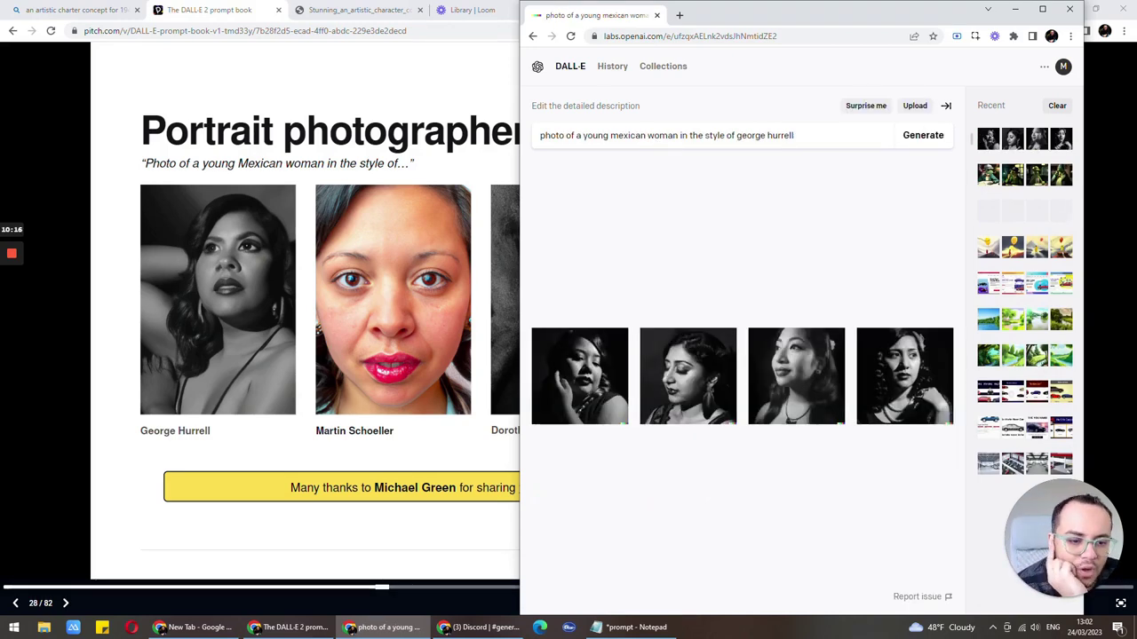
# Step: Enlarge the second and third Hurrell-style portraits and flip between them to compare
pyautogui.click(715, 387)
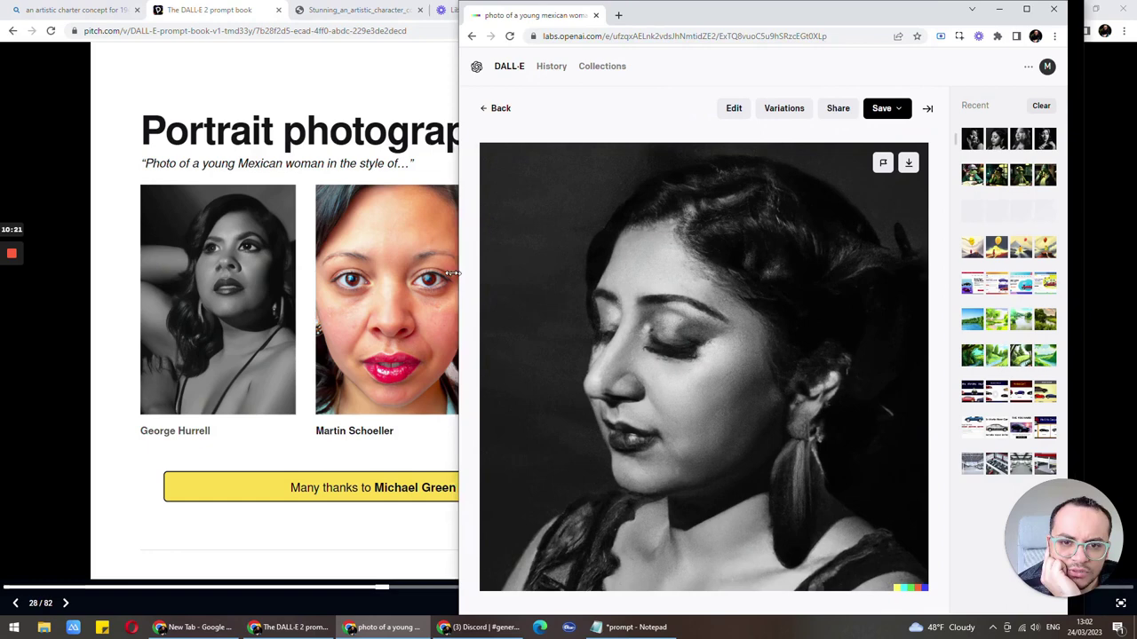
pyautogui.moveTo(453, 274); pyautogui.dragTo(399, 273)
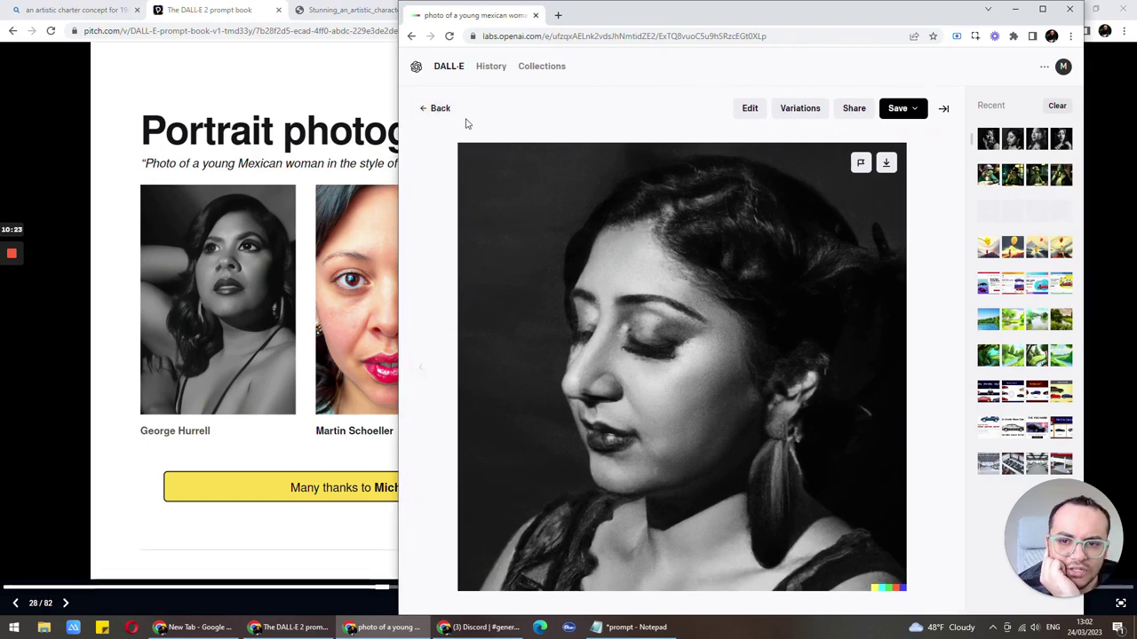
pyautogui.click(441, 108)
pyautogui.click(795, 367)
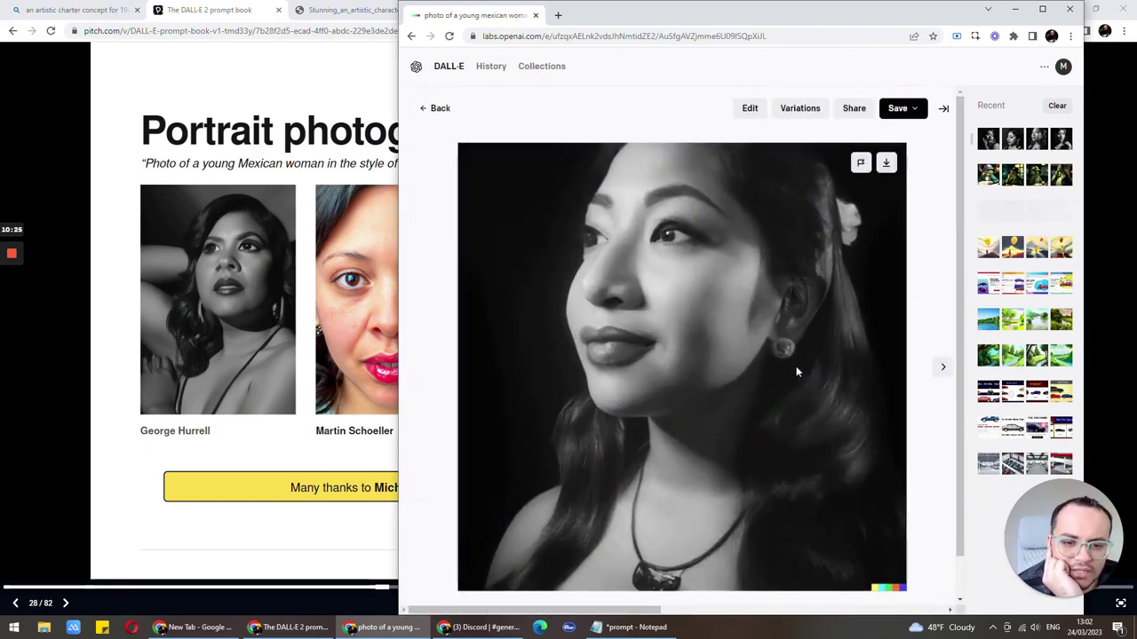
pyautogui.click(943, 367)
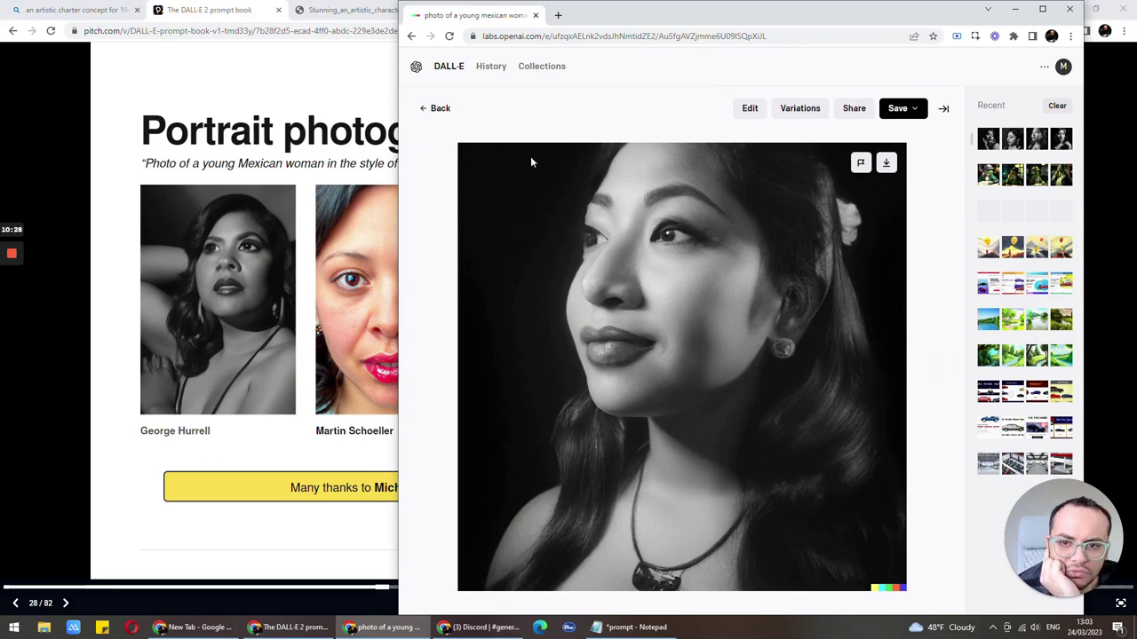
pyautogui.press('Left')
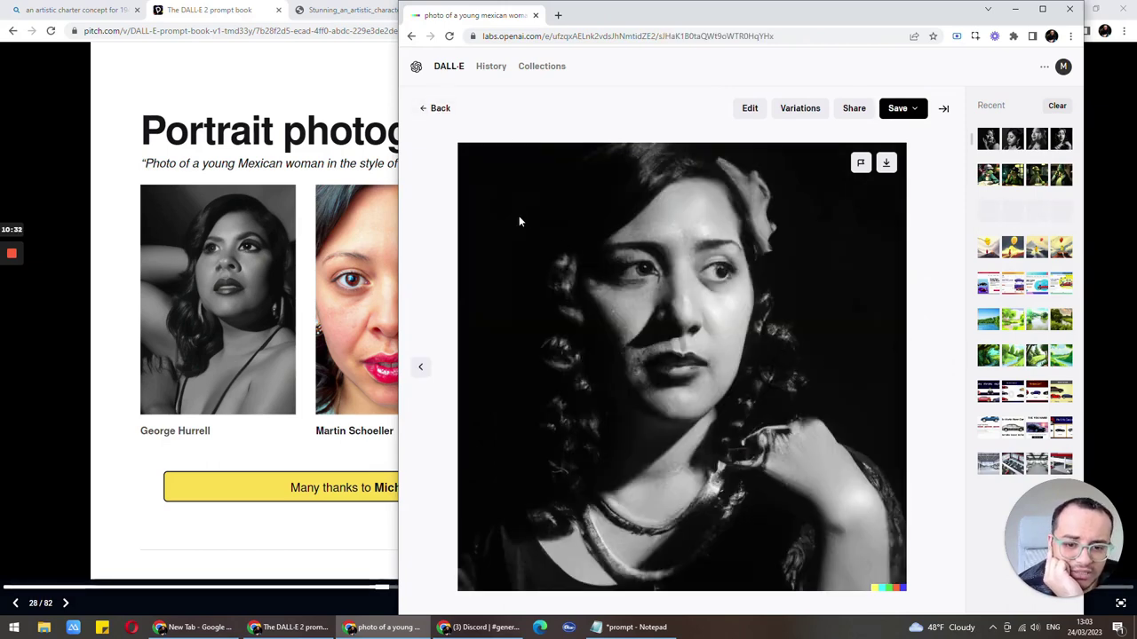
pyautogui.press('Right')
pyautogui.press('Left')
pyautogui.press('Right')
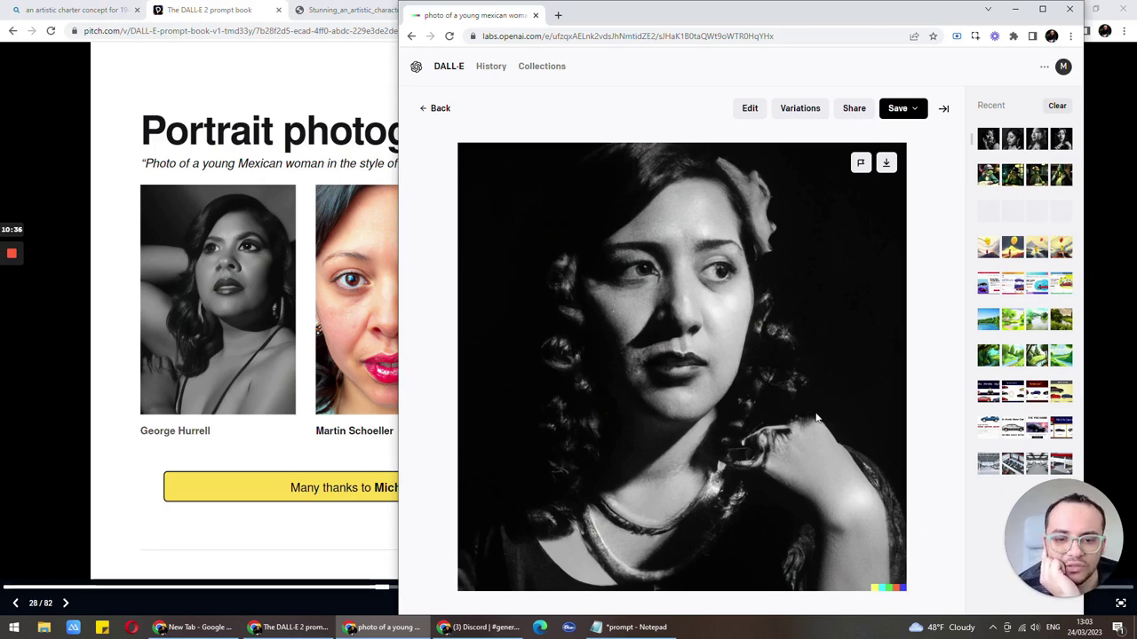
pyautogui.press('Left')
pyautogui.press('Right')
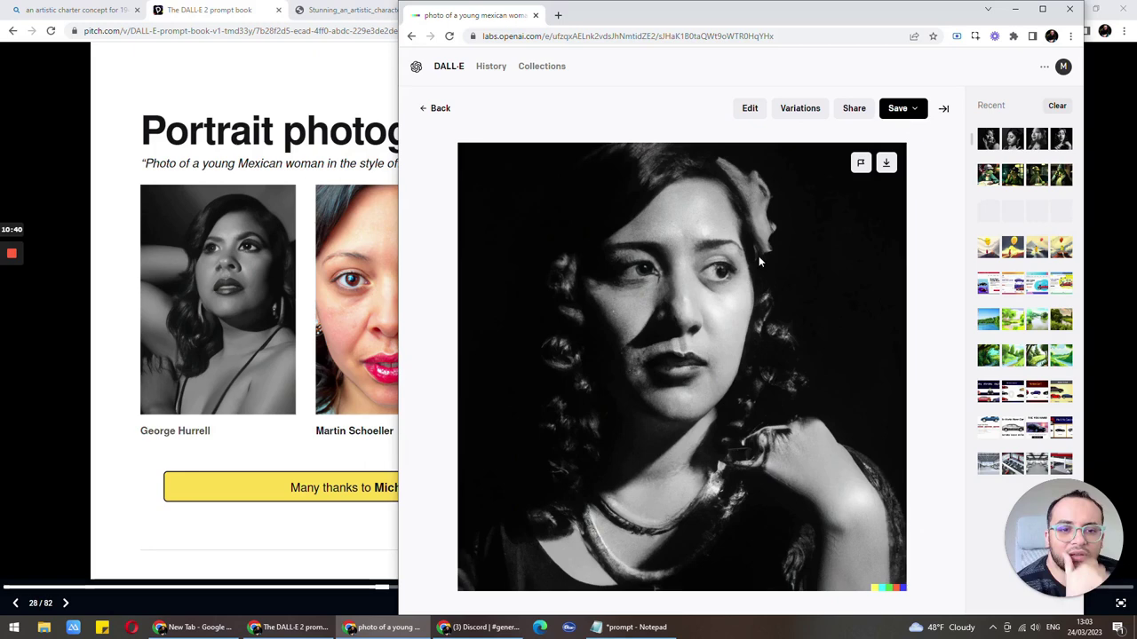
# Step: View the first Hurrell-style portrait at full size, then return to the set of four
pyautogui.click(428, 109)
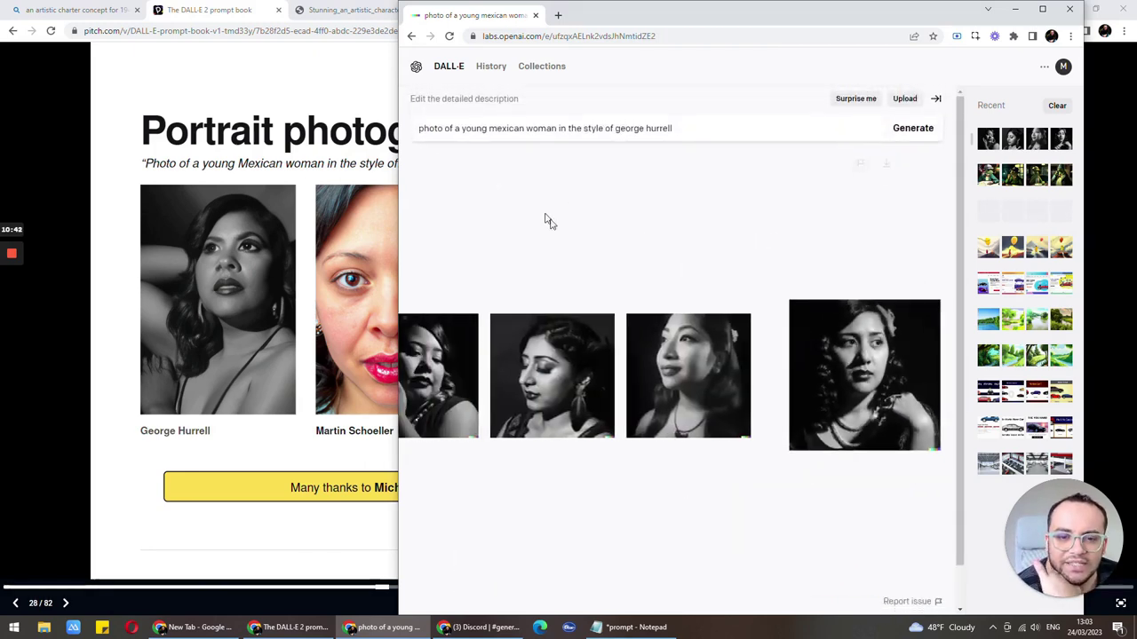
pyautogui.click(524, 342)
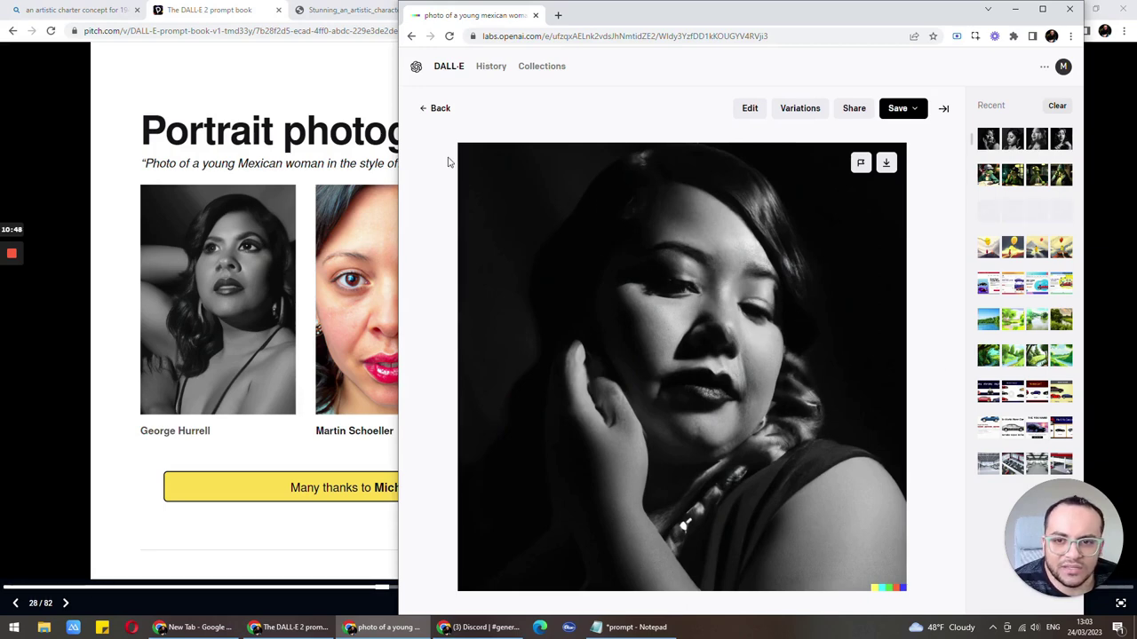
pyautogui.click(435, 108)
# Step: Copy the full DALL·E portrait prompt and return to Bing's frog detective page
pyautogui.tripleClick(551, 136)
pyautogui.rightClick(550, 136)
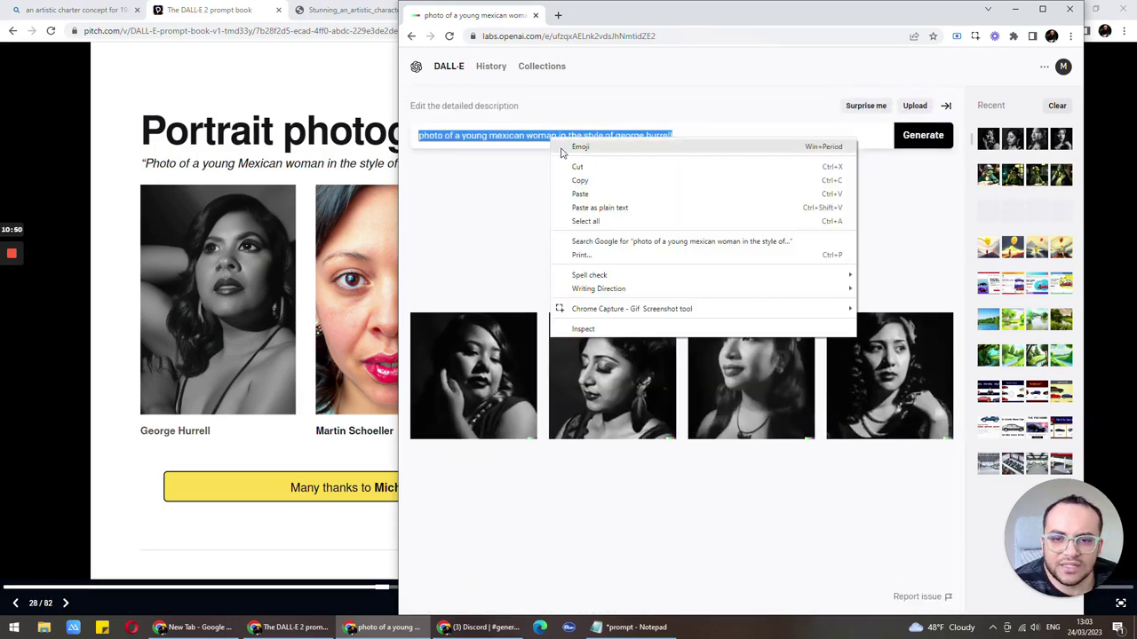
pyautogui.click(598, 185)
pyautogui.click(49, 9)
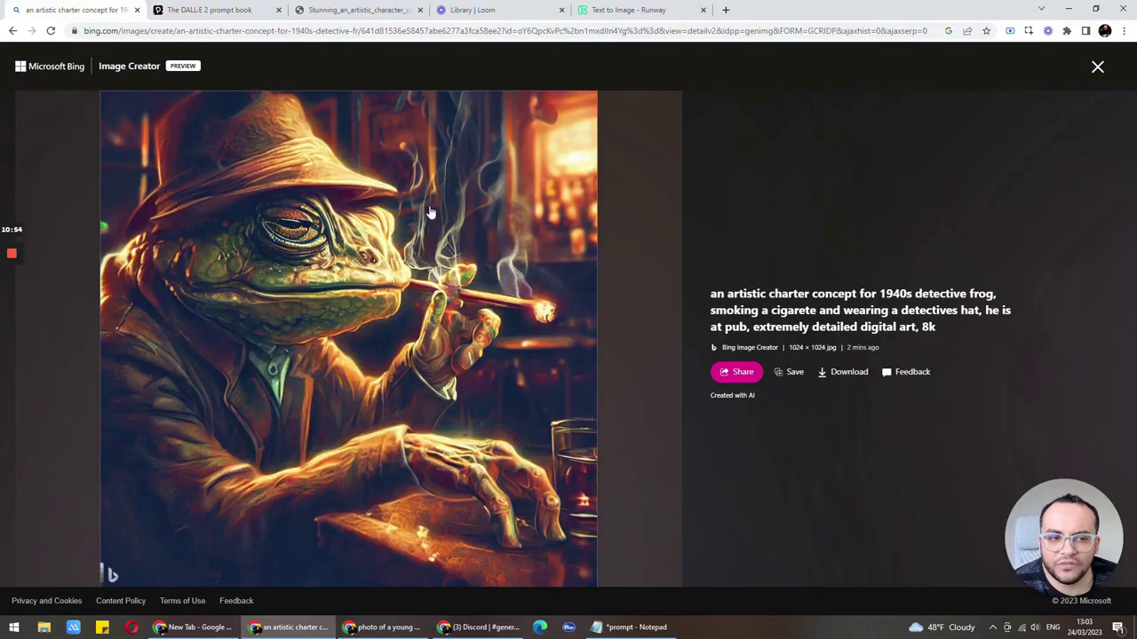
# Step: Replace the frog prompt with the young Mexican woman Hurrell prompt and generate
pyautogui.click(1098, 67)
pyautogui.tripleClick(180, 109)
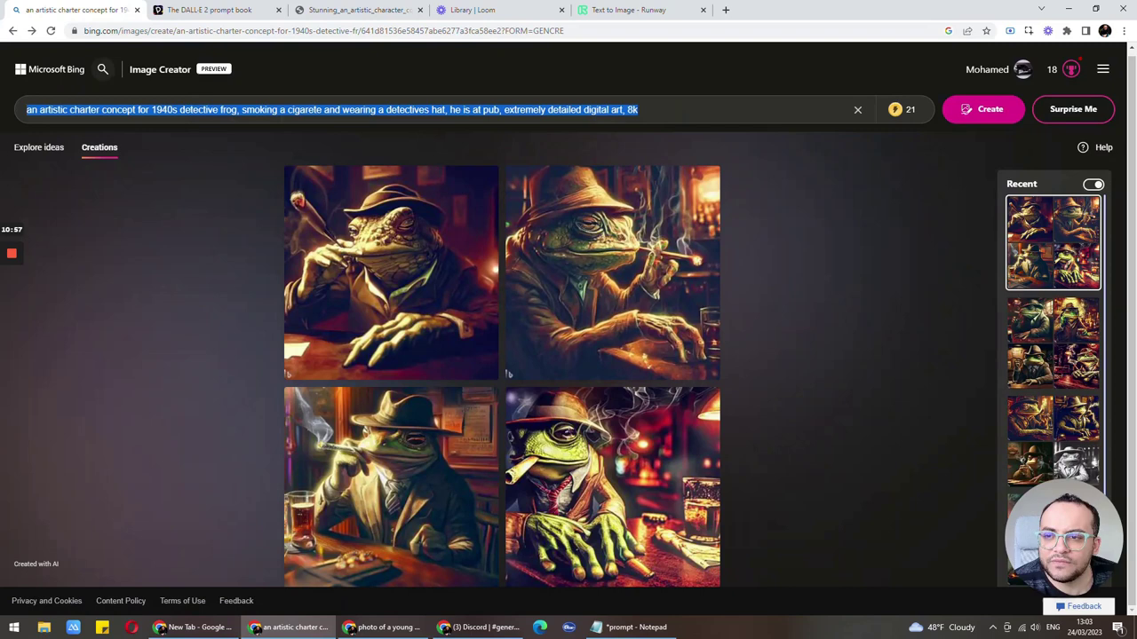
pyautogui.rightClick(181, 110)
pyautogui.click(224, 170)
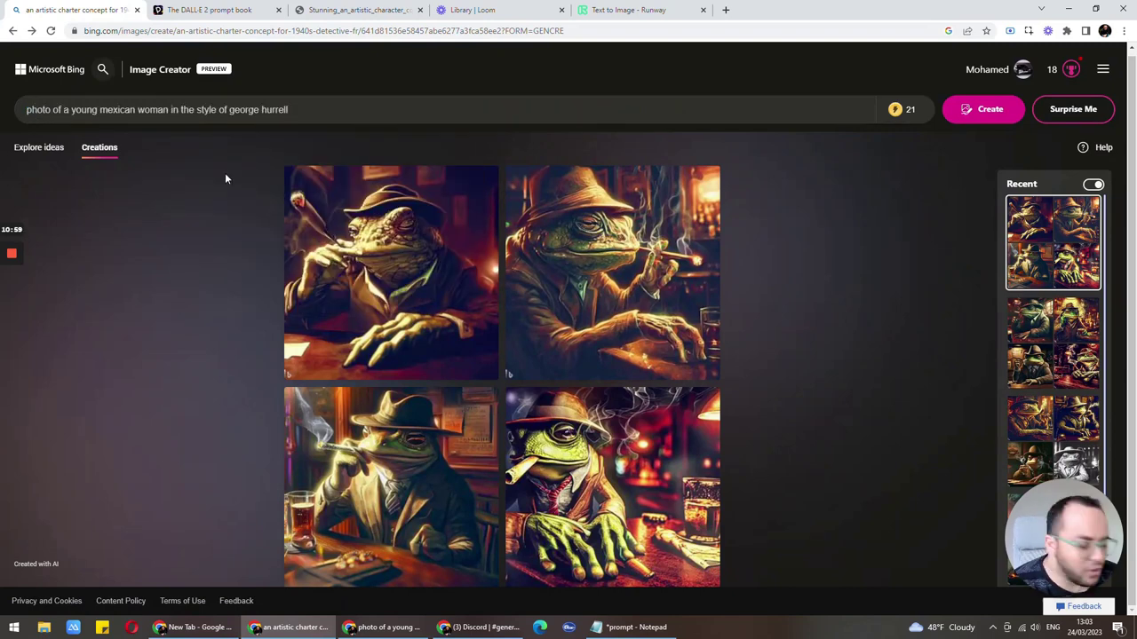
pyautogui.press('Return')
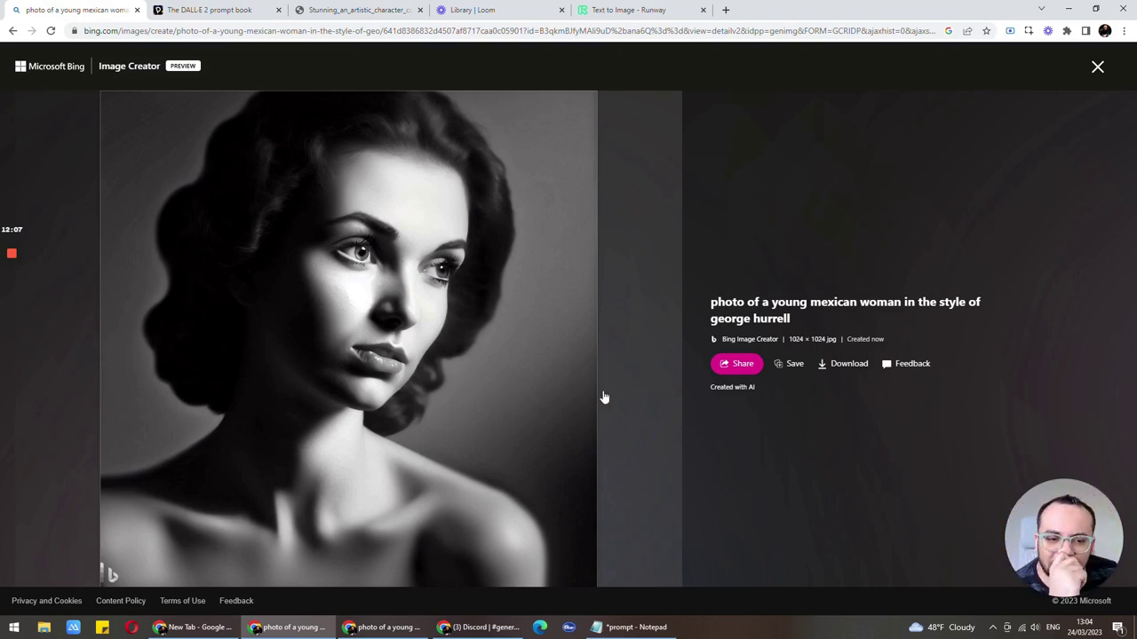
# Step: Copy the portrait prompt from Bing and bring the Discord window forward
pyautogui.click(1097, 67)
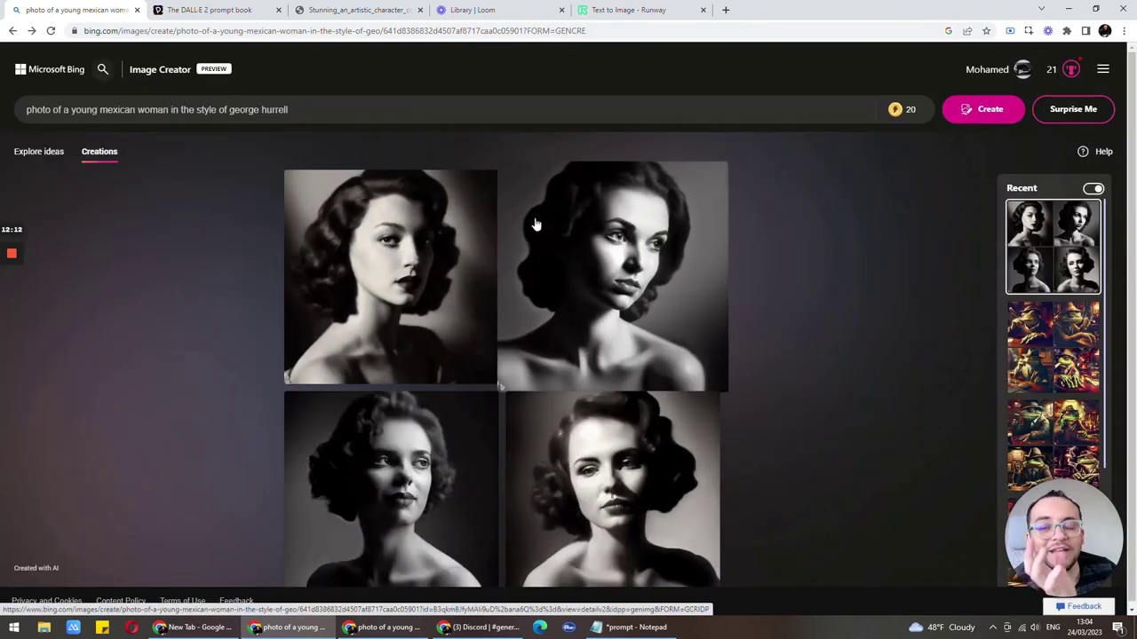
pyautogui.doubleClick(274, 109)
pyautogui.rightClick(373, 108)
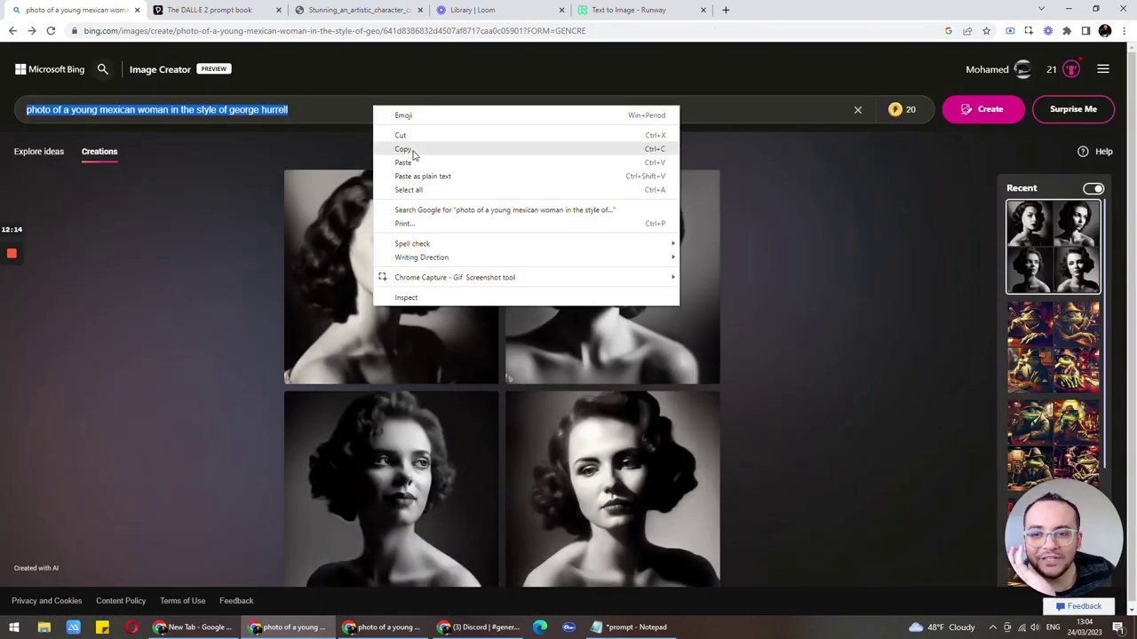
pyautogui.click(486, 170)
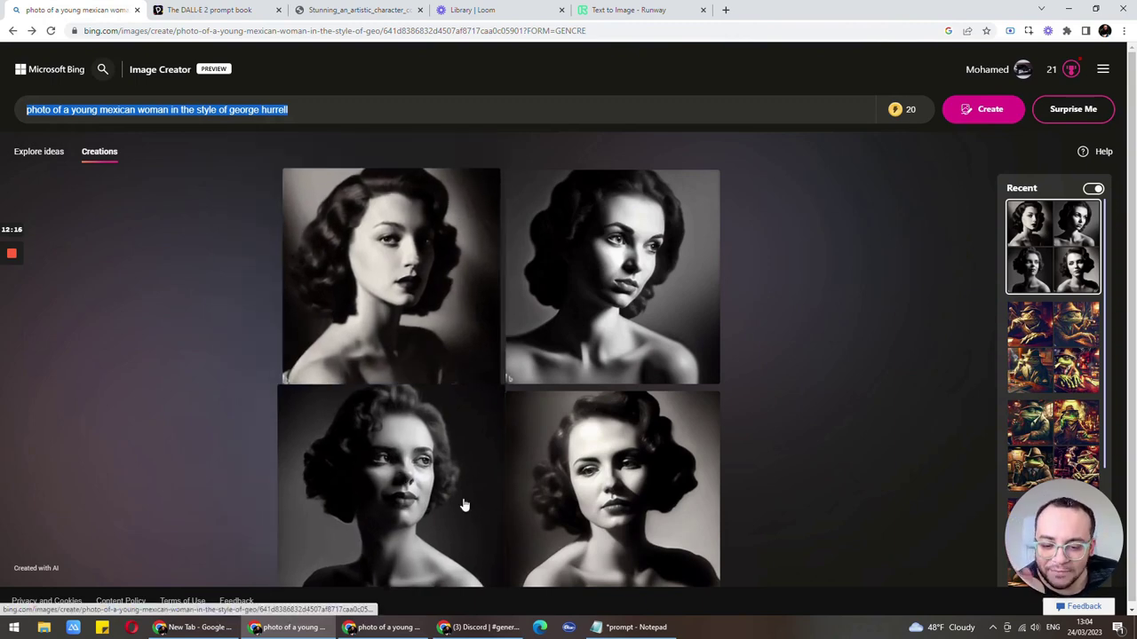
pyautogui.click(480, 627)
# Step: Send '/imagine' with the pasted young Mexican woman Hurrell prompt to Midjourney
pyautogui.click(854, 122)
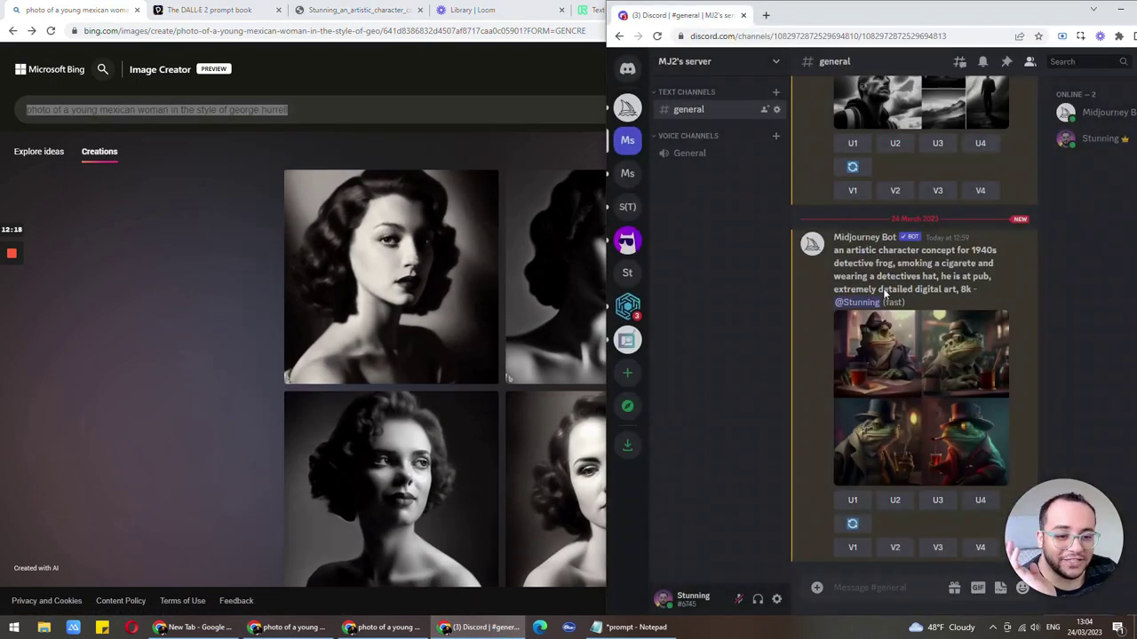
pyautogui.moveTo(906, 14); pyautogui.dragTo(653, 13)
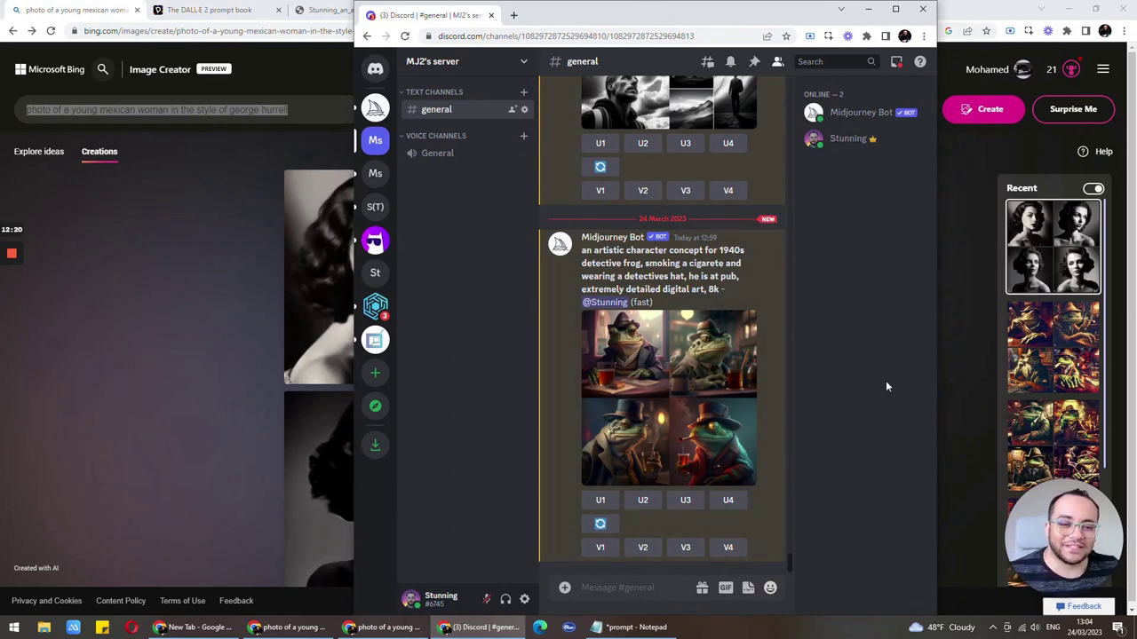
pyautogui.moveTo(937, 362); pyautogui.dragTo(1126, 362)
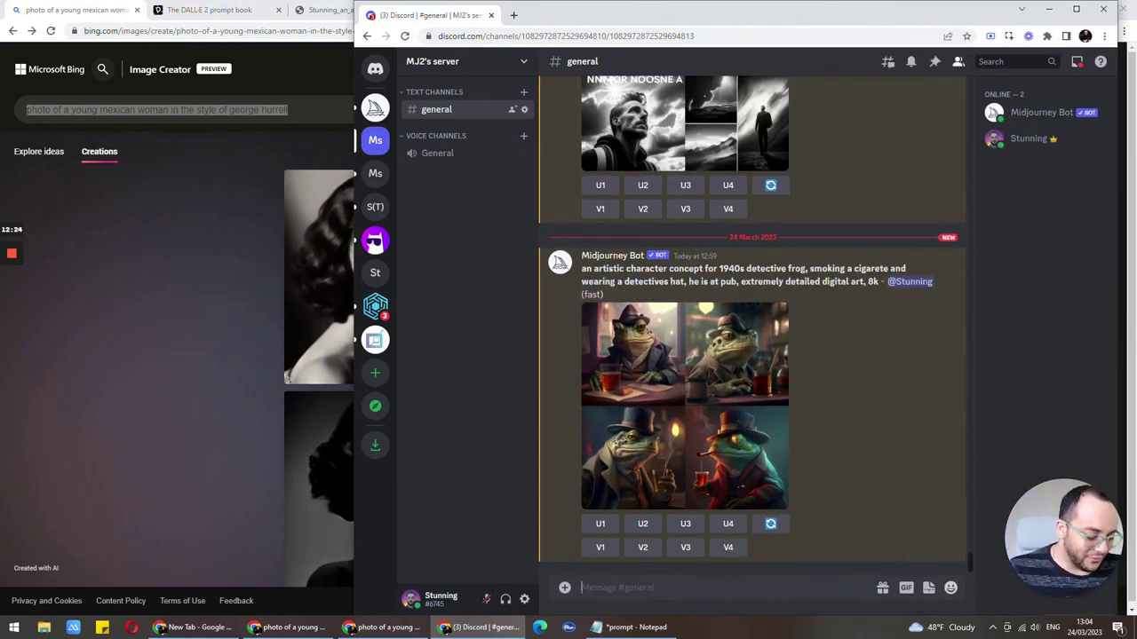
pyautogui.write('/ima')
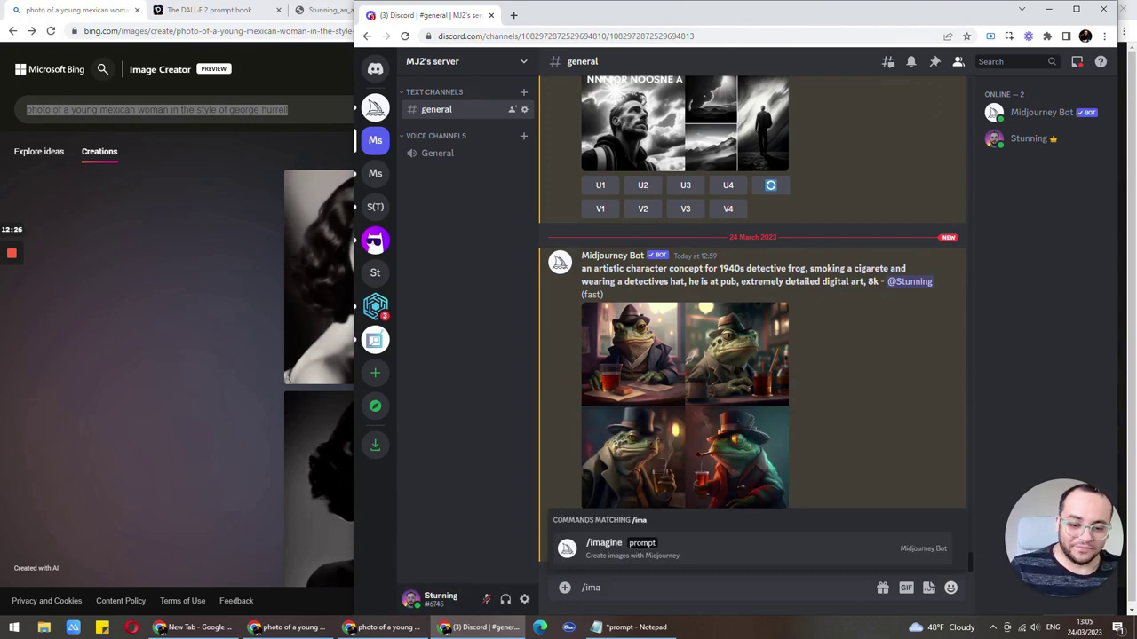
pyautogui.press('Tab')
pyautogui.hotkey('ctrl', 'v')
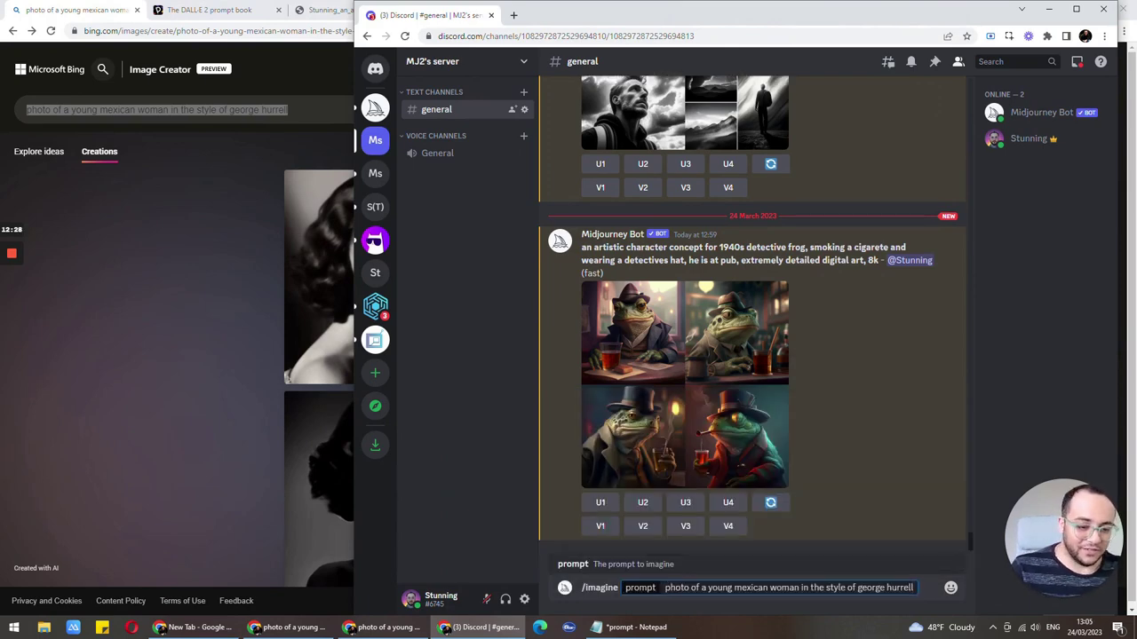
pyautogui.press('Return')
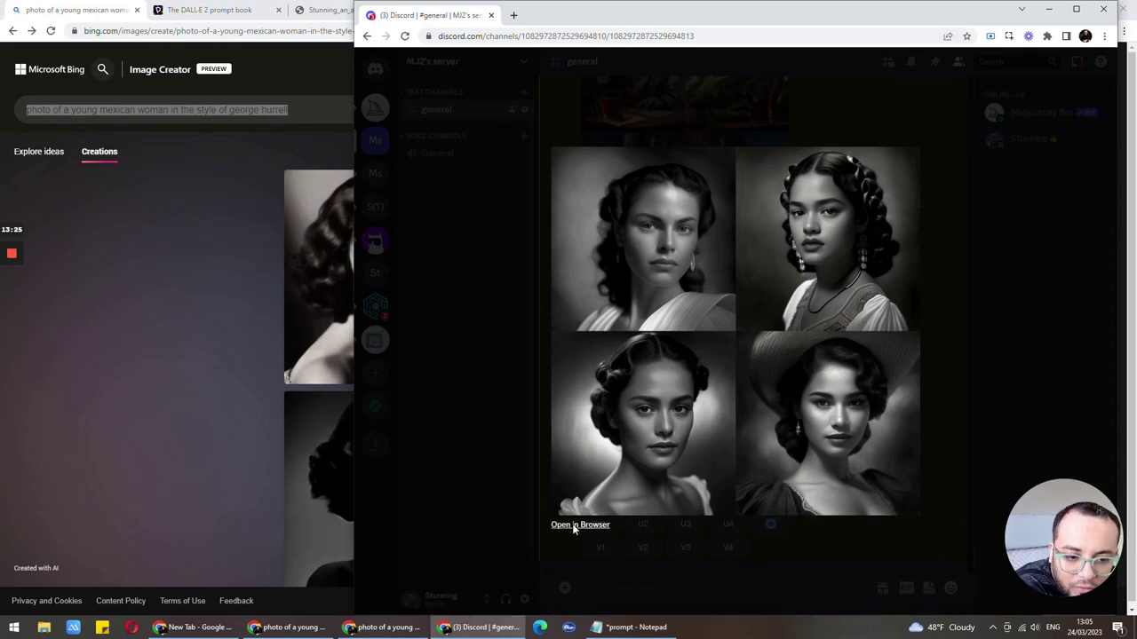
# Step: Open Midjourney's portrait grid in the browser, zoom in and out, and place it beside Bing
pyautogui.click(579, 530)
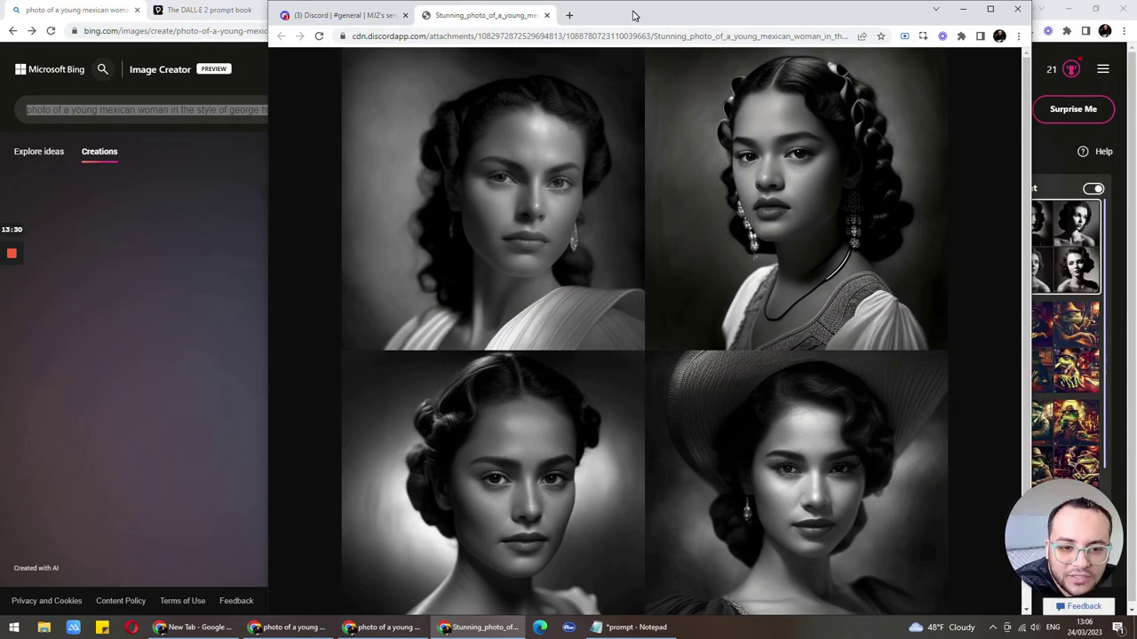
pyautogui.moveTo(722, 15); pyautogui.dragTo(596, 15)
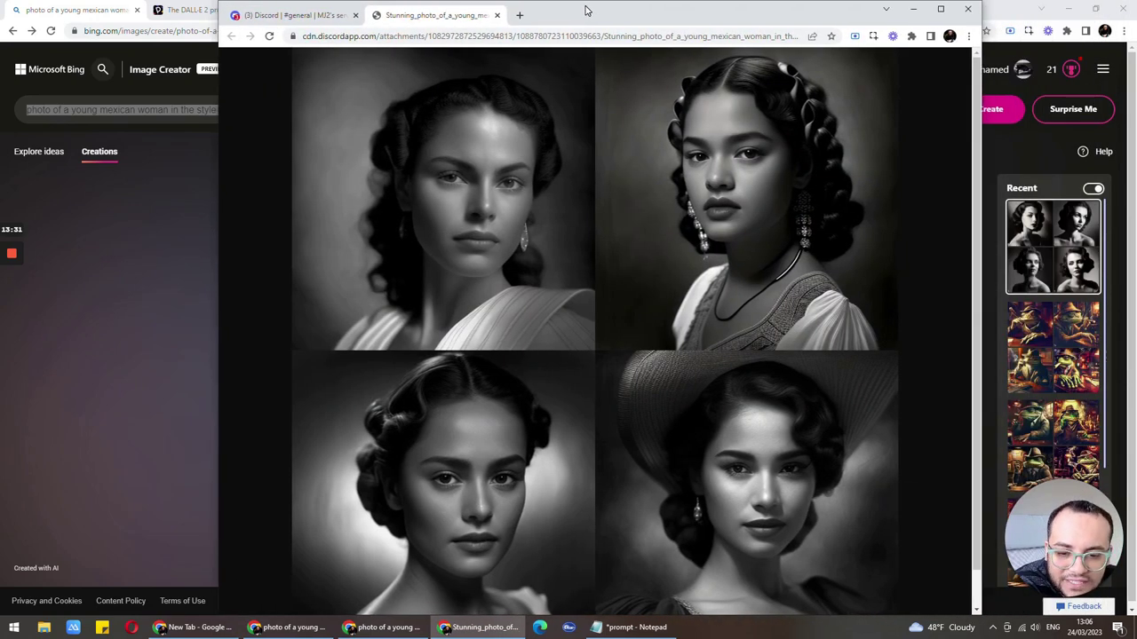
pyautogui.scroll(-1, 606, 331)
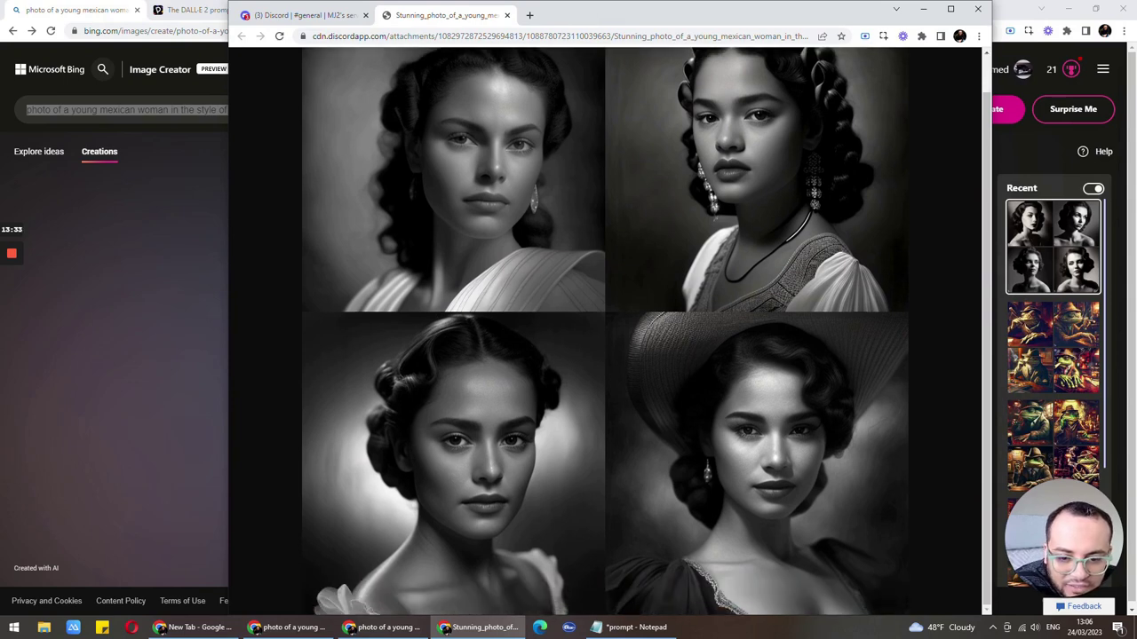
pyautogui.scroll(1, 605, 332)
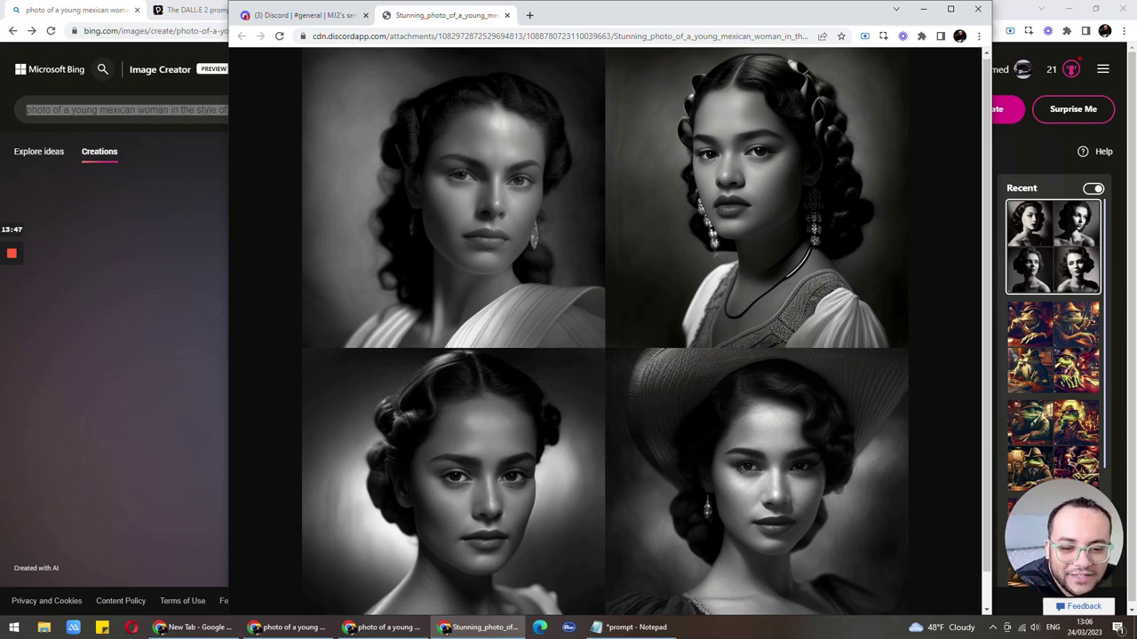
pyautogui.scroll(-1, 604, 329)
pyautogui.scroll(1, 604, 329)
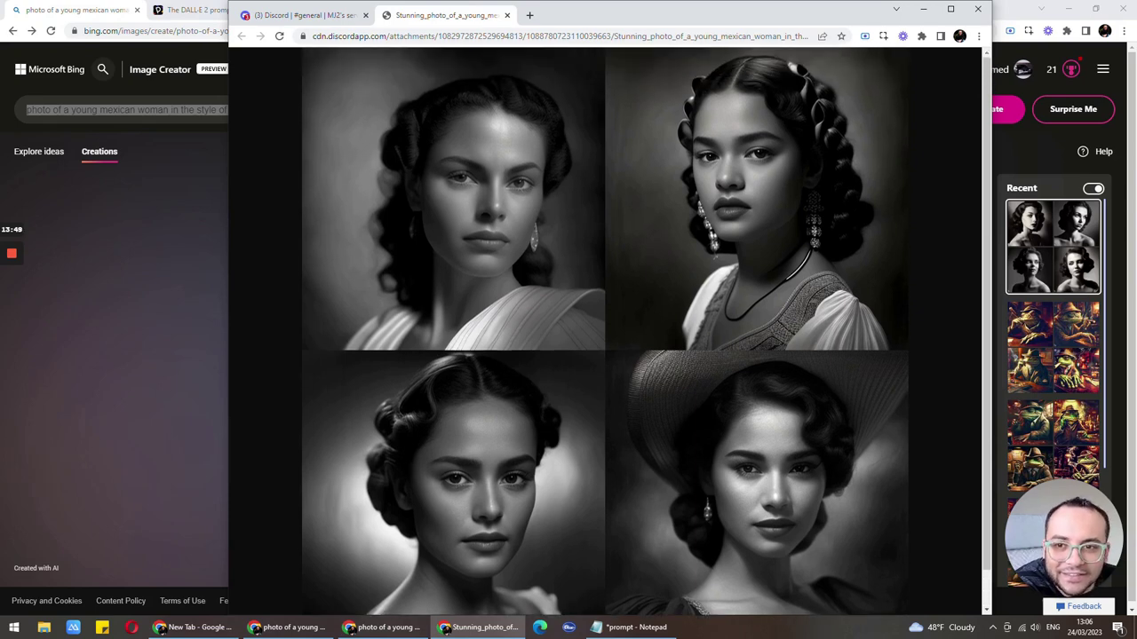
pyautogui.scroll(-1, 604, 331)
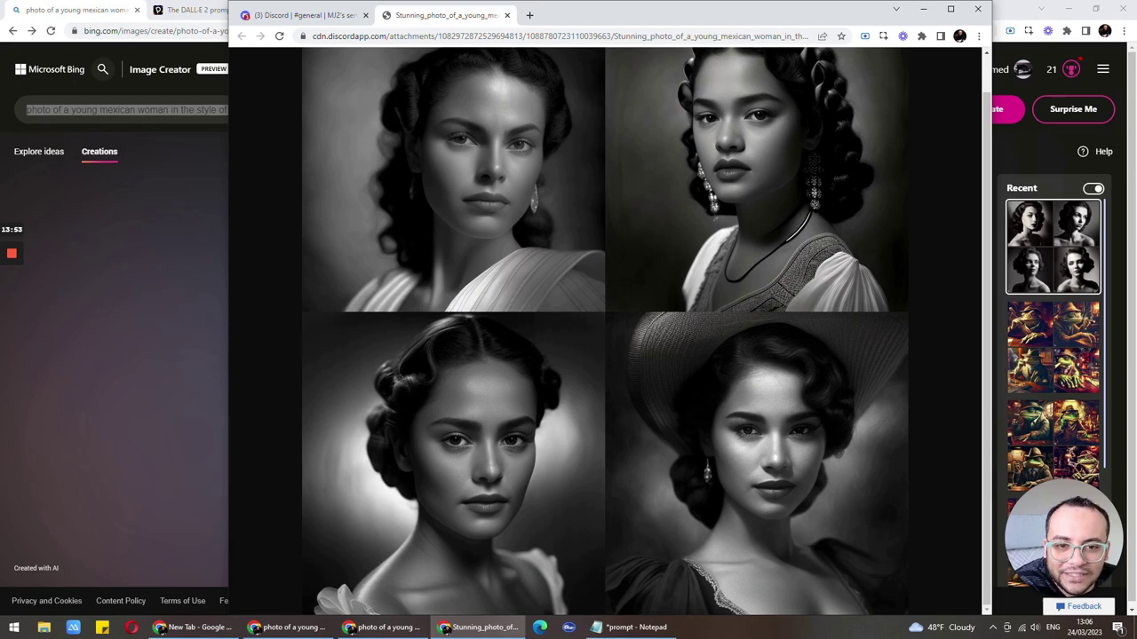
pyautogui.scroll(1, 604, 331)
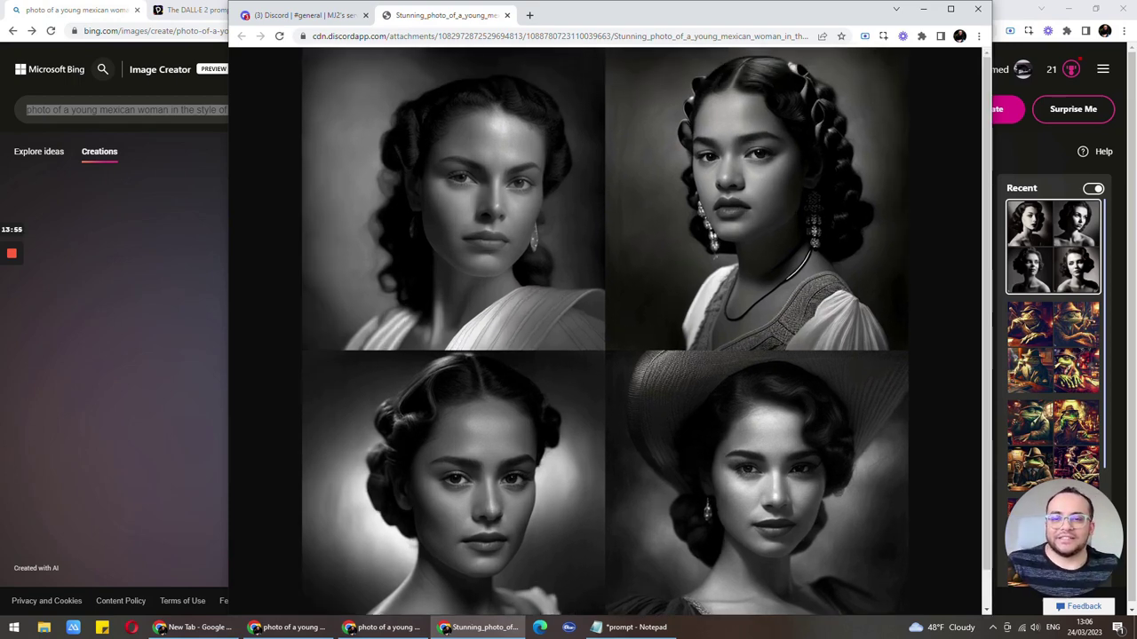
pyautogui.scroll(2, 604, 331)
pyautogui.scroll(1, 604, 331)
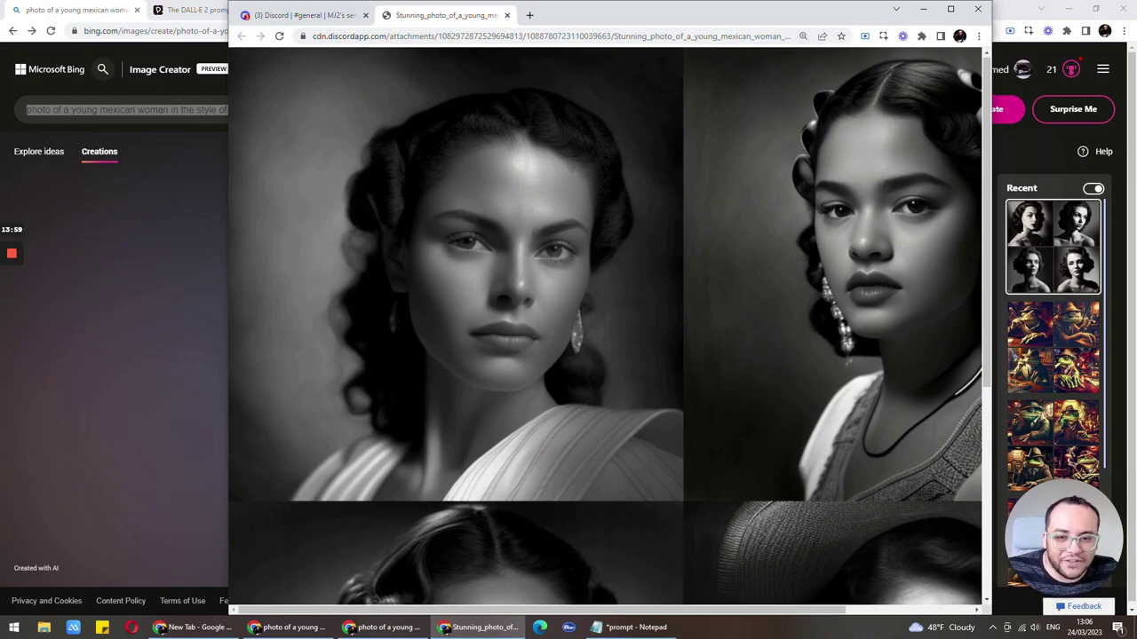
pyautogui.scroll(-4, 604, 326)
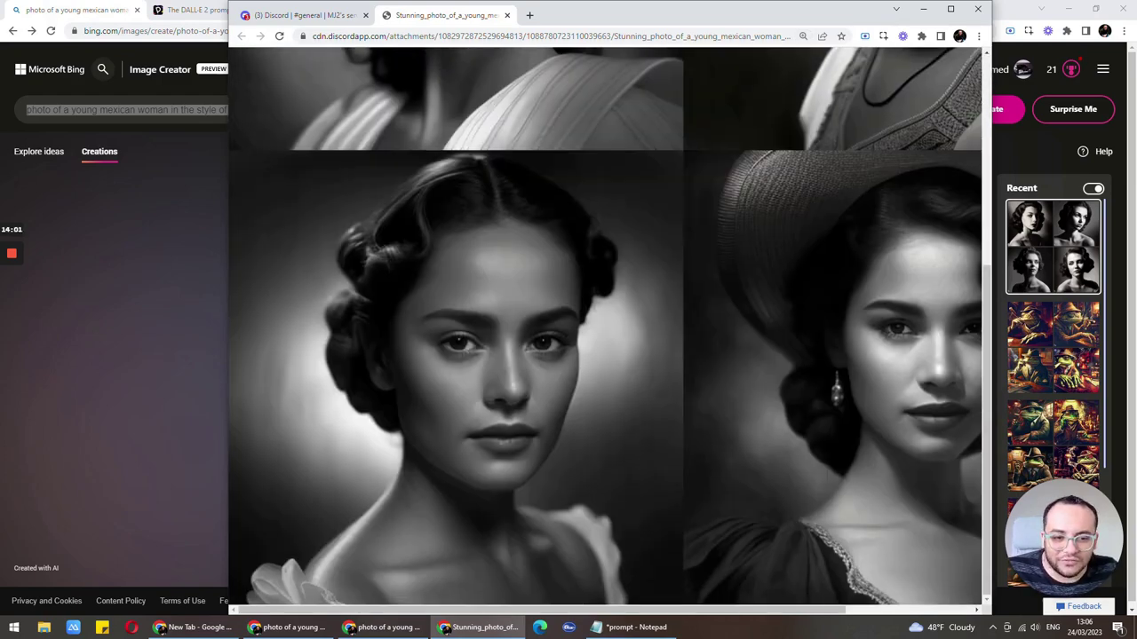
pyautogui.scroll(-4, 604, 326)
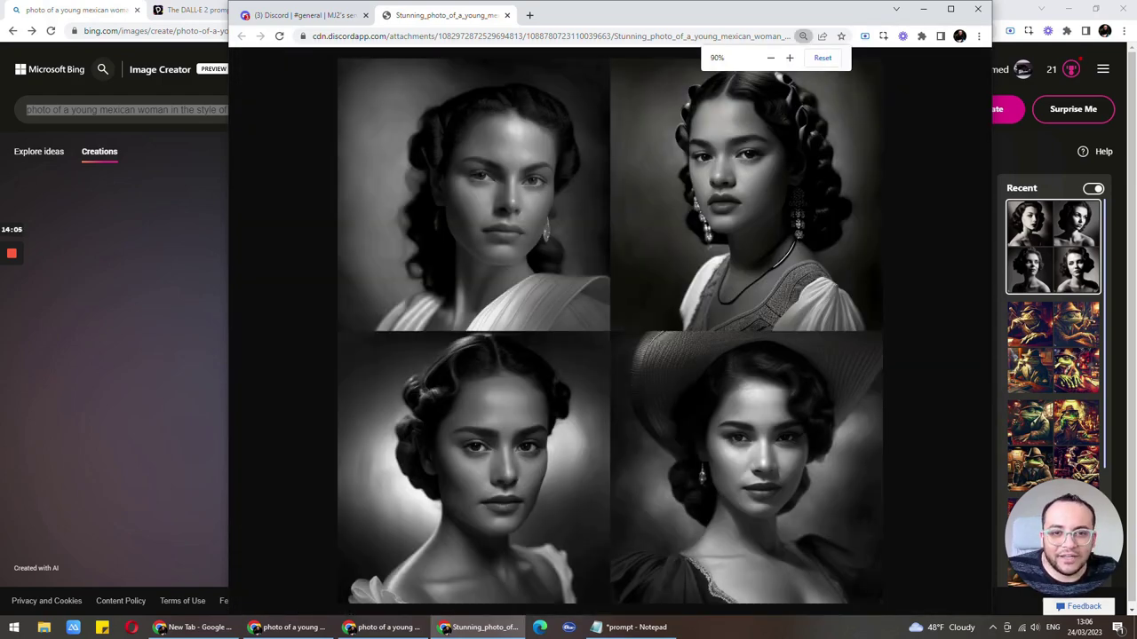
pyautogui.scroll(1, 604, 326)
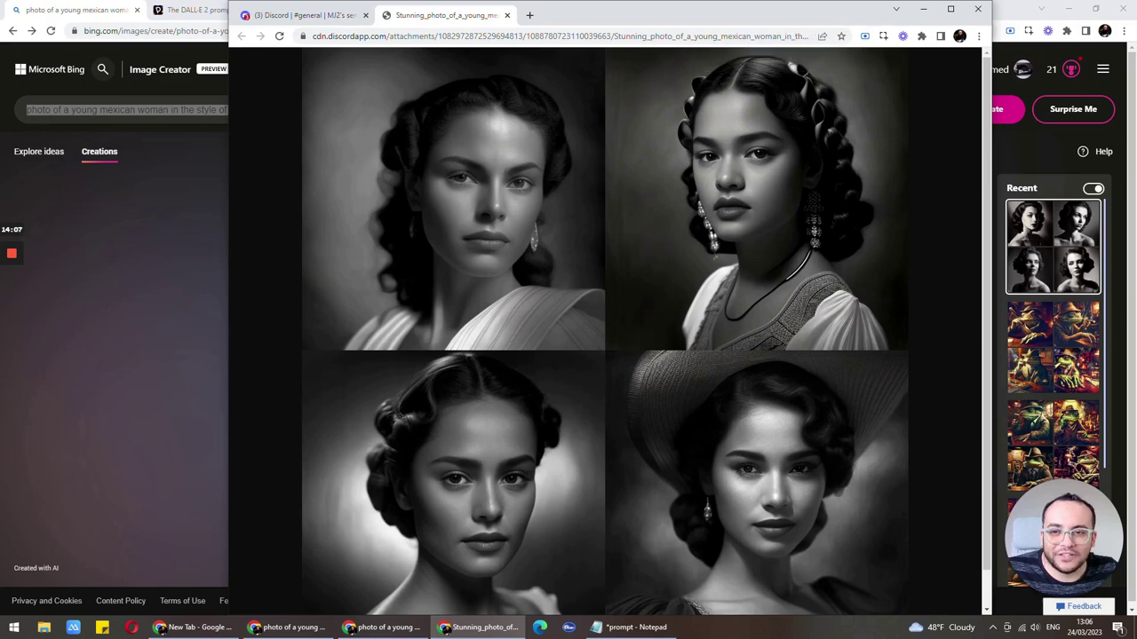
pyautogui.moveTo(569, 24); pyautogui.dragTo(699, 24)
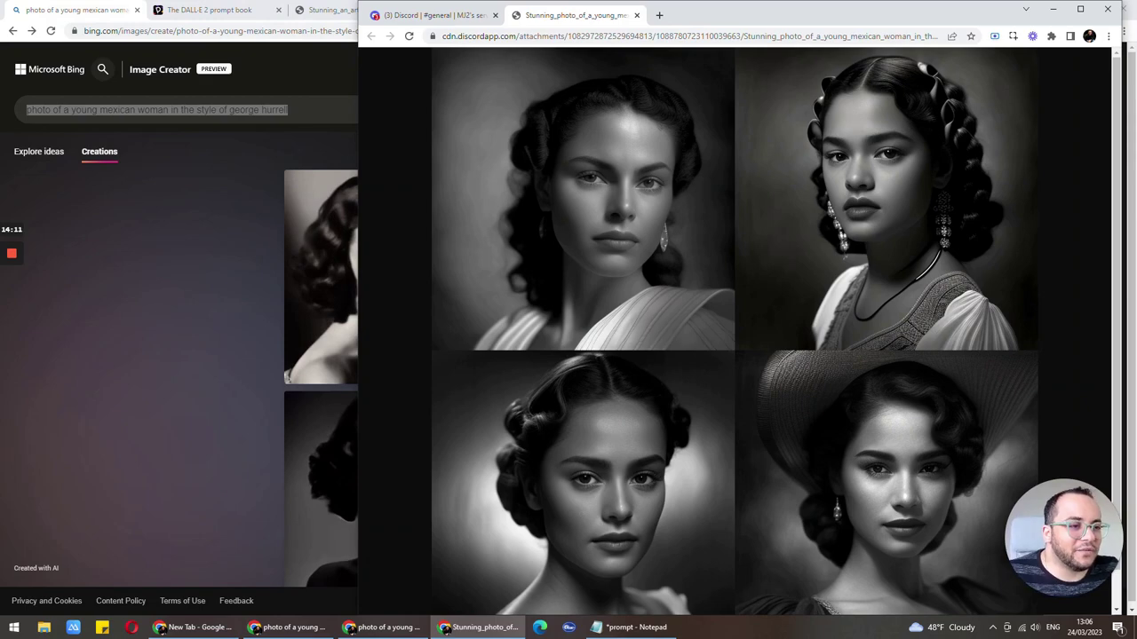
# Step: Open the DALL·E 2 prompt book and advance to the monochrome illustration styles slide
pyautogui.click(632, 627)
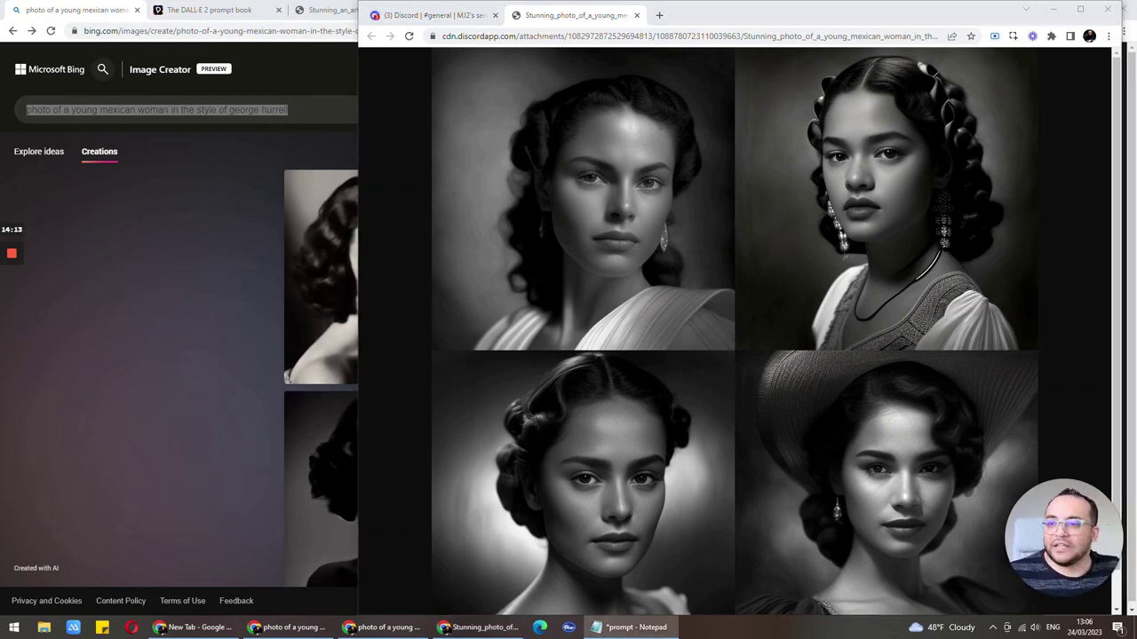
pyautogui.click(209, 10)
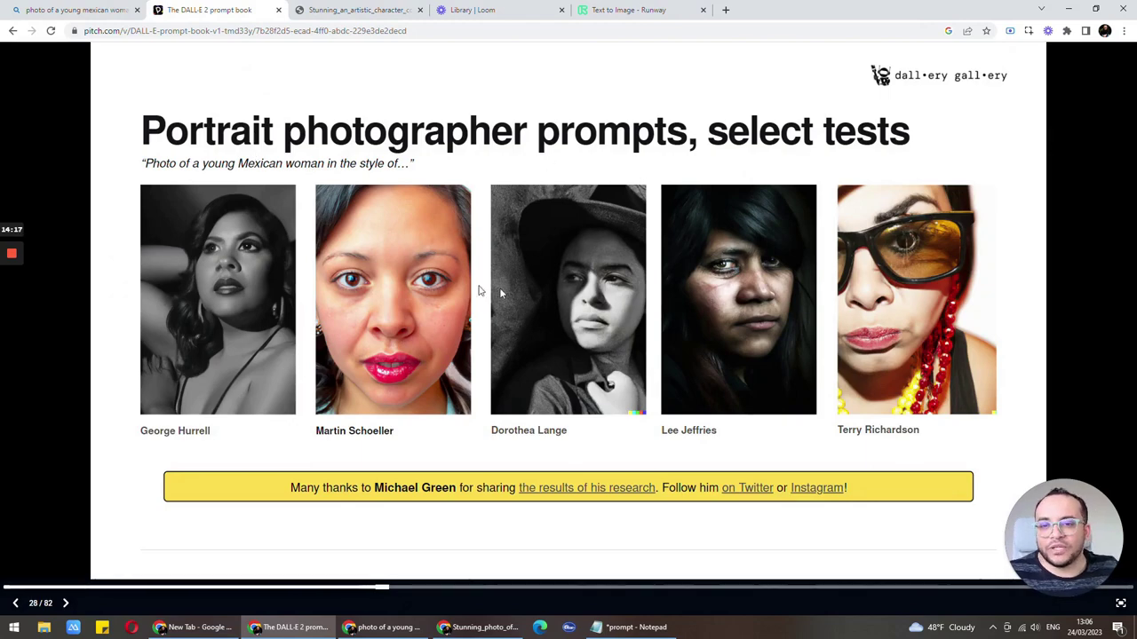
pyautogui.click(66, 603)
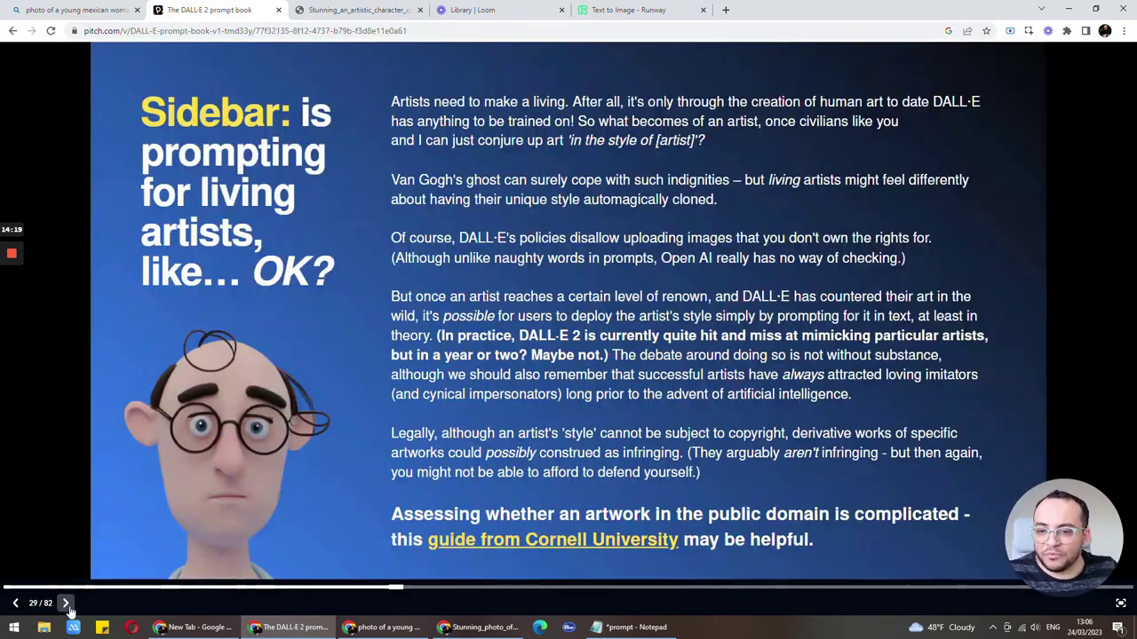
pyautogui.doubleClick(65, 603)
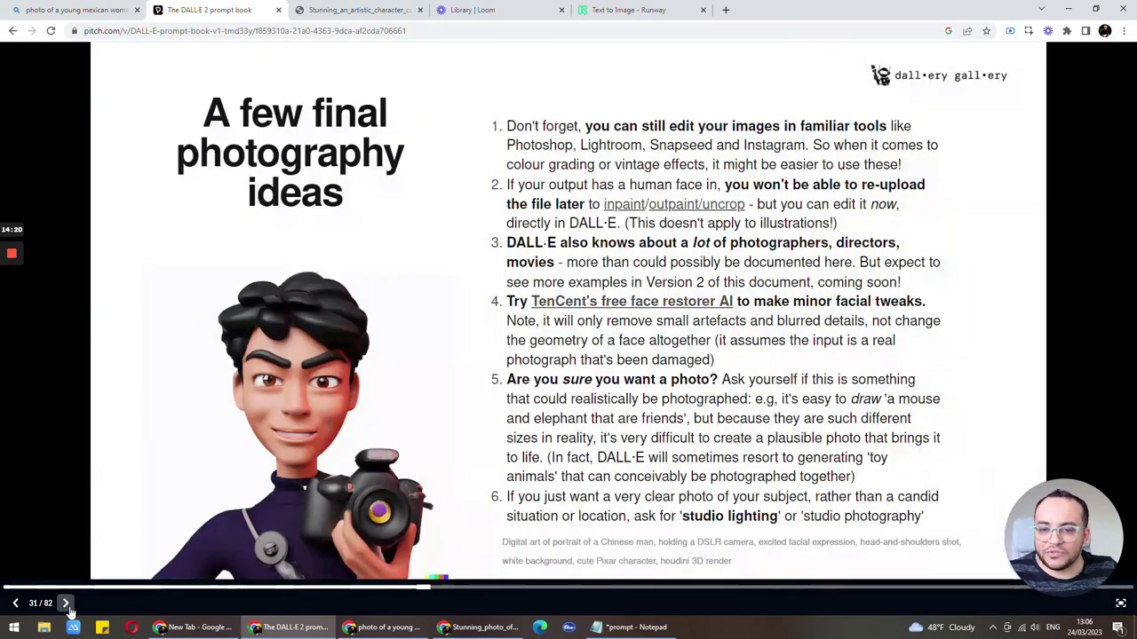
pyautogui.click(14, 604)
pyautogui.tripleClick(65, 603)
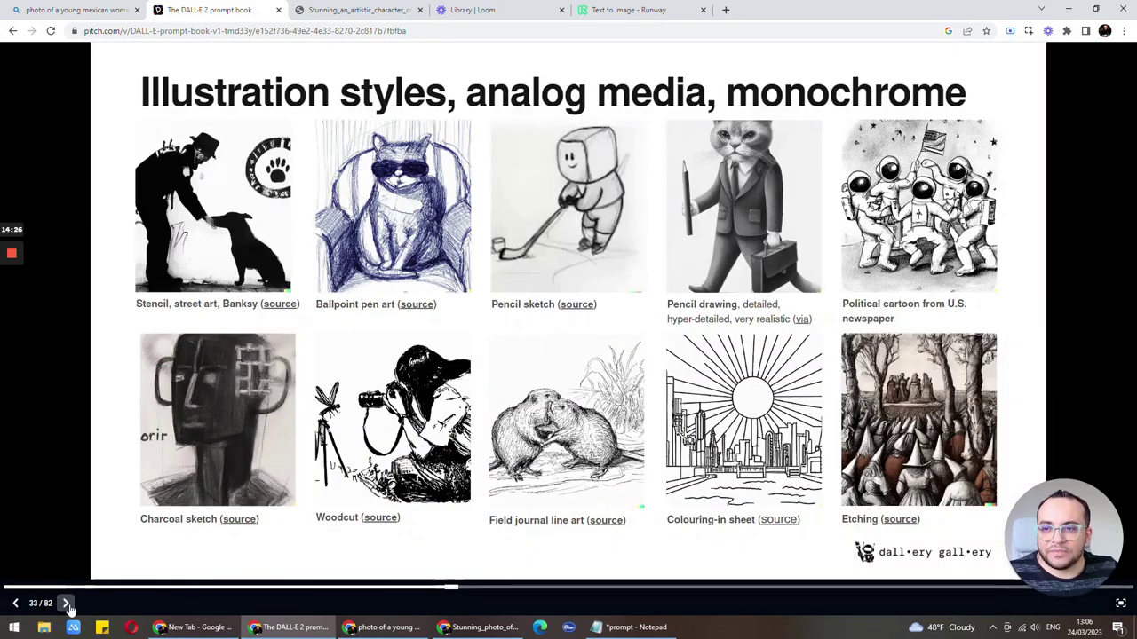
# Step: Page through illustration and art-movement slides to 'More distinctive artist styles'
pyautogui.click(65, 603)
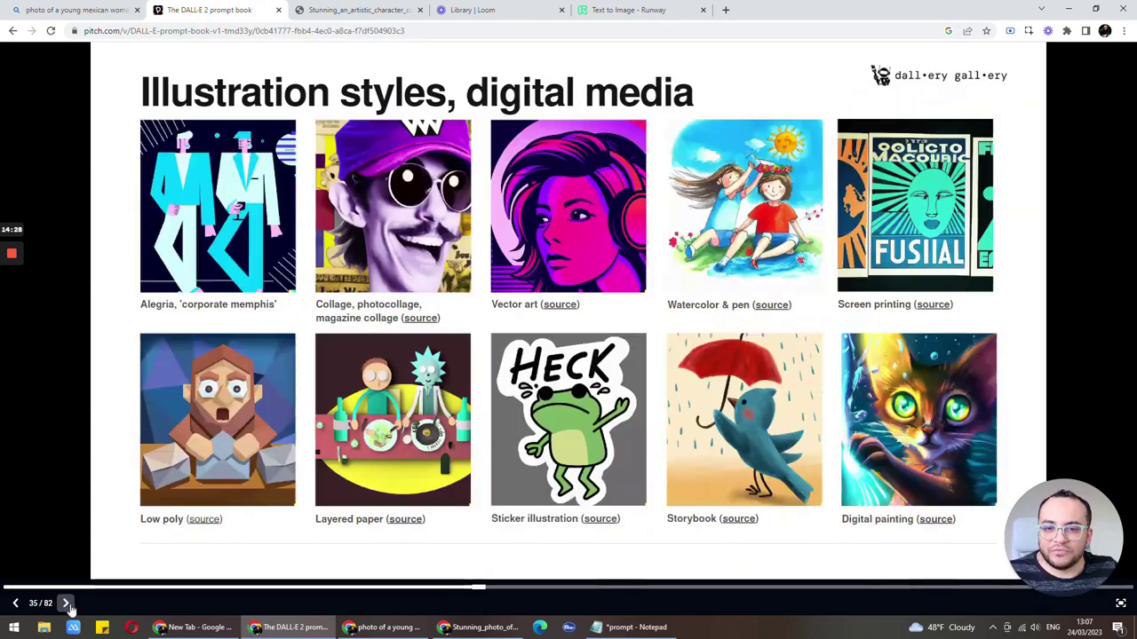
pyautogui.click(66, 603)
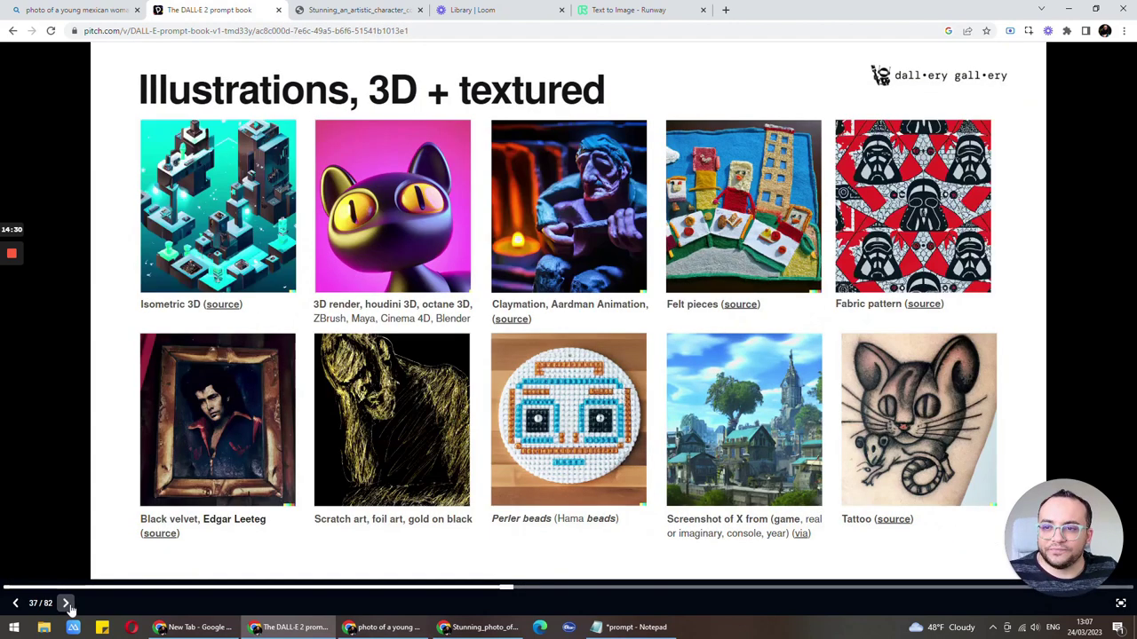
pyautogui.click(65, 603)
pyautogui.click(65, 603)
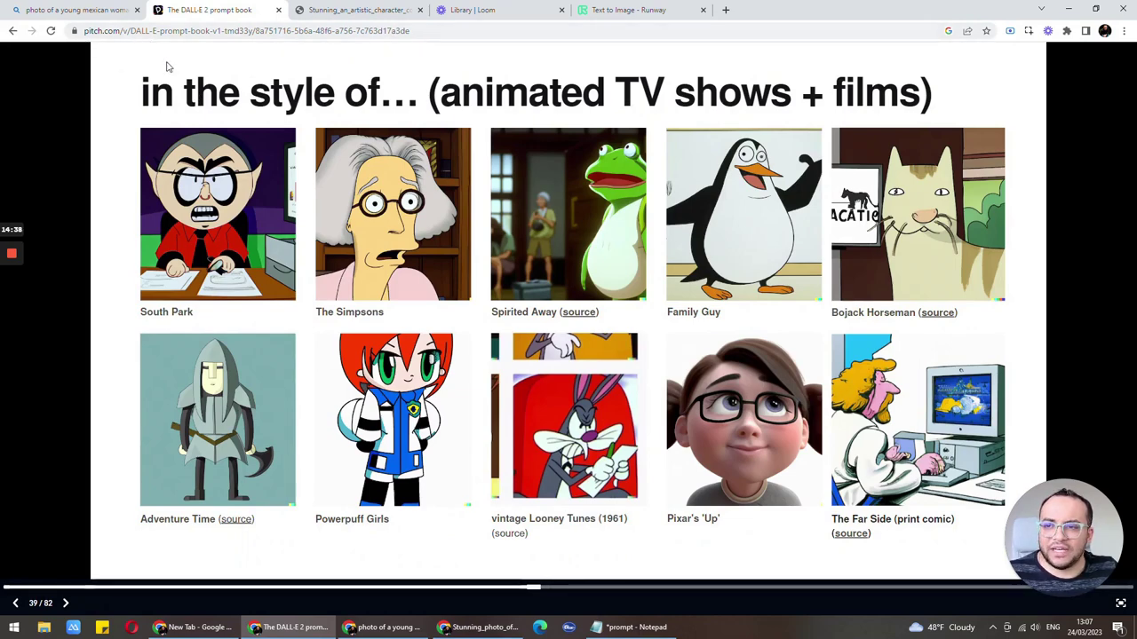
pyautogui.click(66, 603)
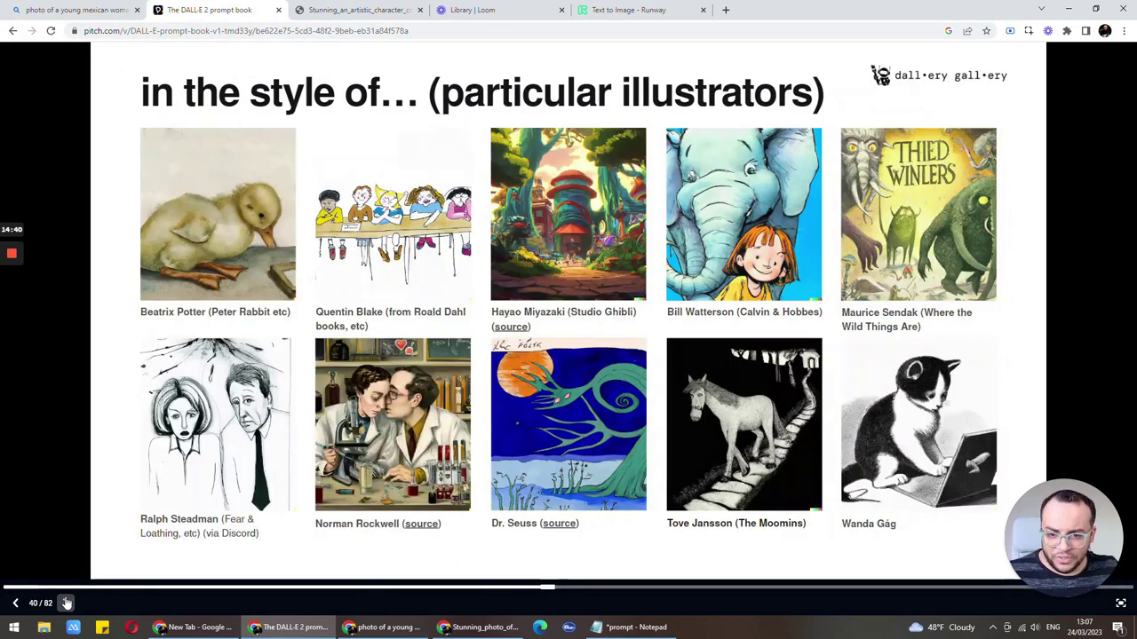
pyautogui.click(67, 603)
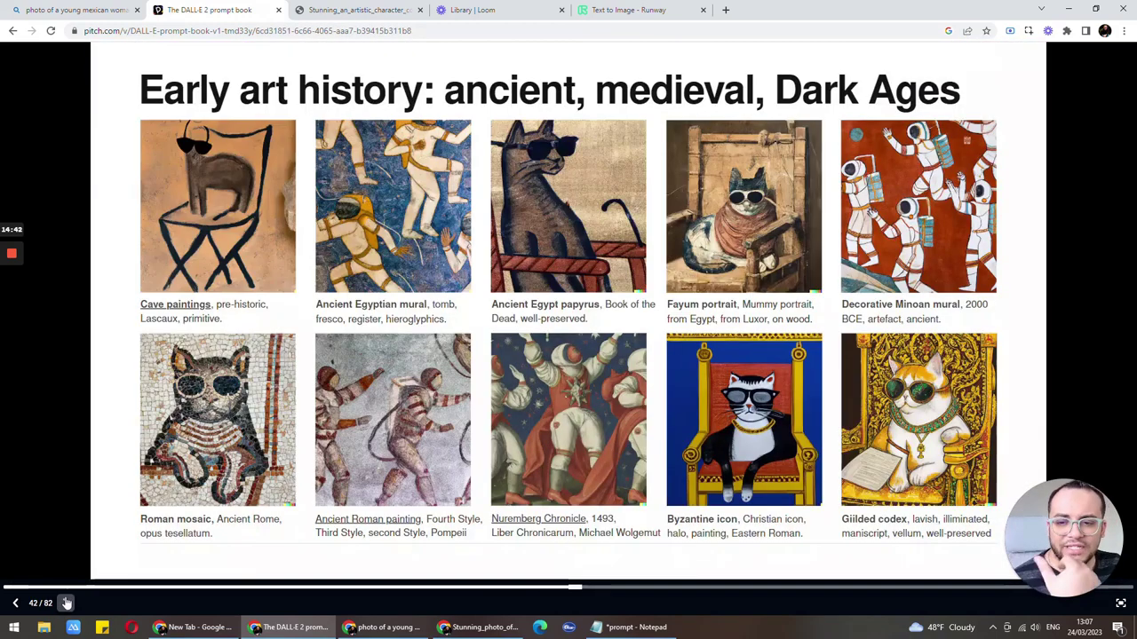
pyautogui.click(67, 603)
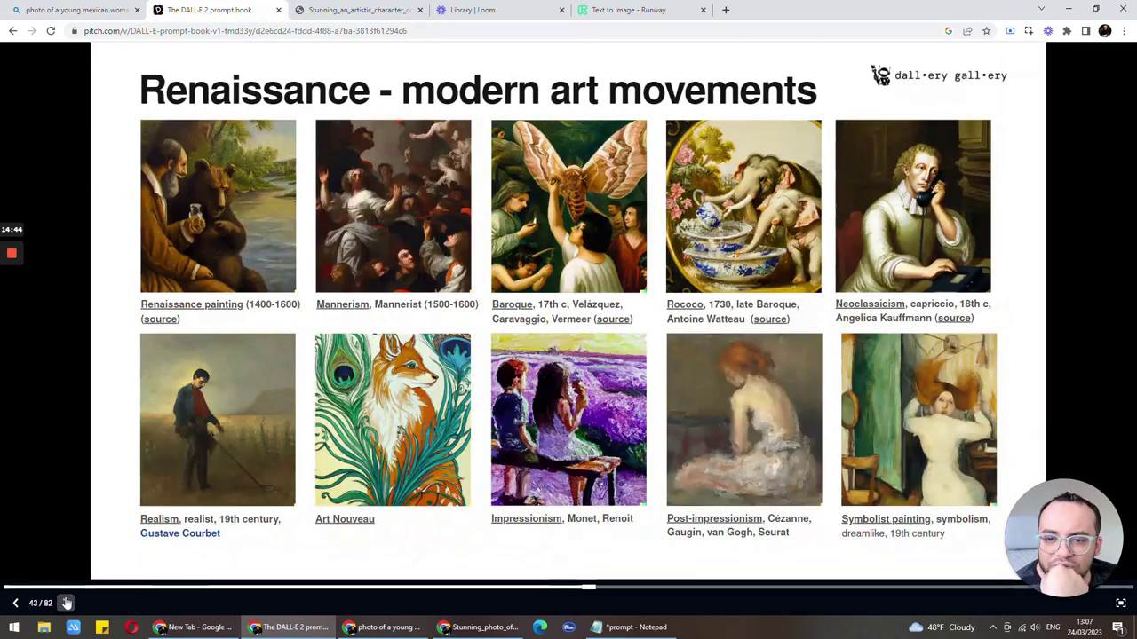
pyautogui.click(66, 603)
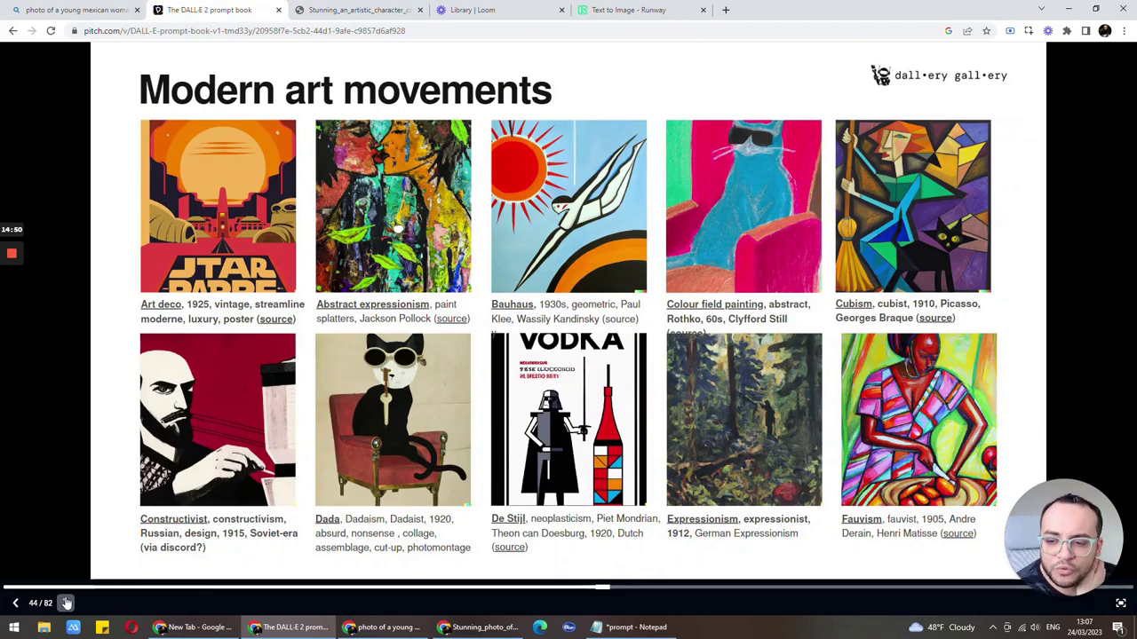
pyautogui.click(66, 603)
pyautogui.click(67, 603)
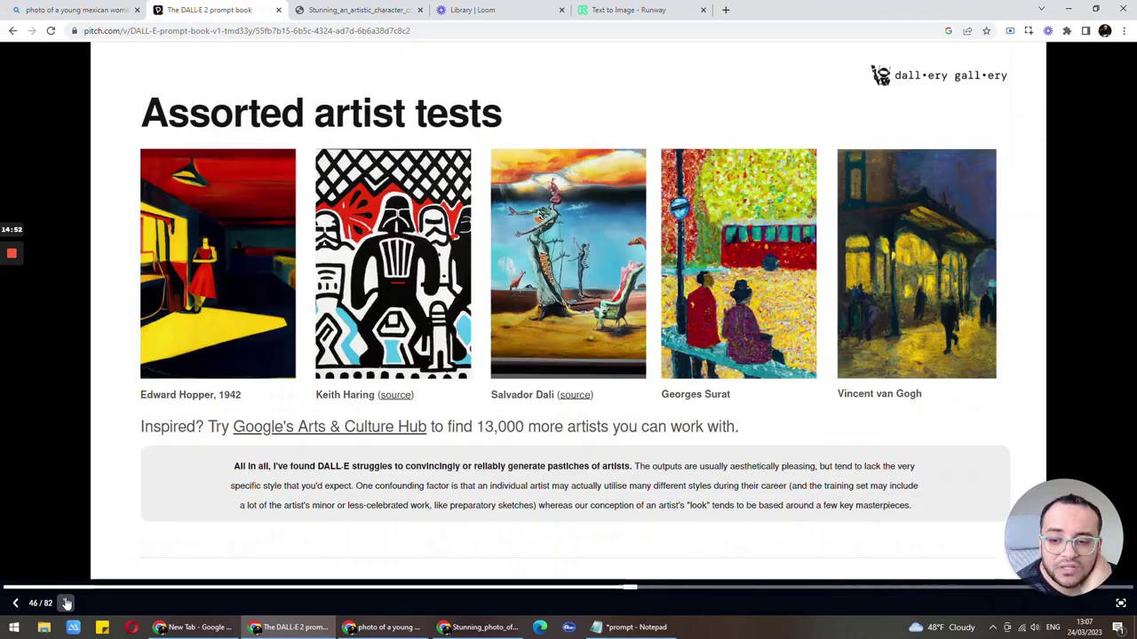
pyautogui.click(66, 603)
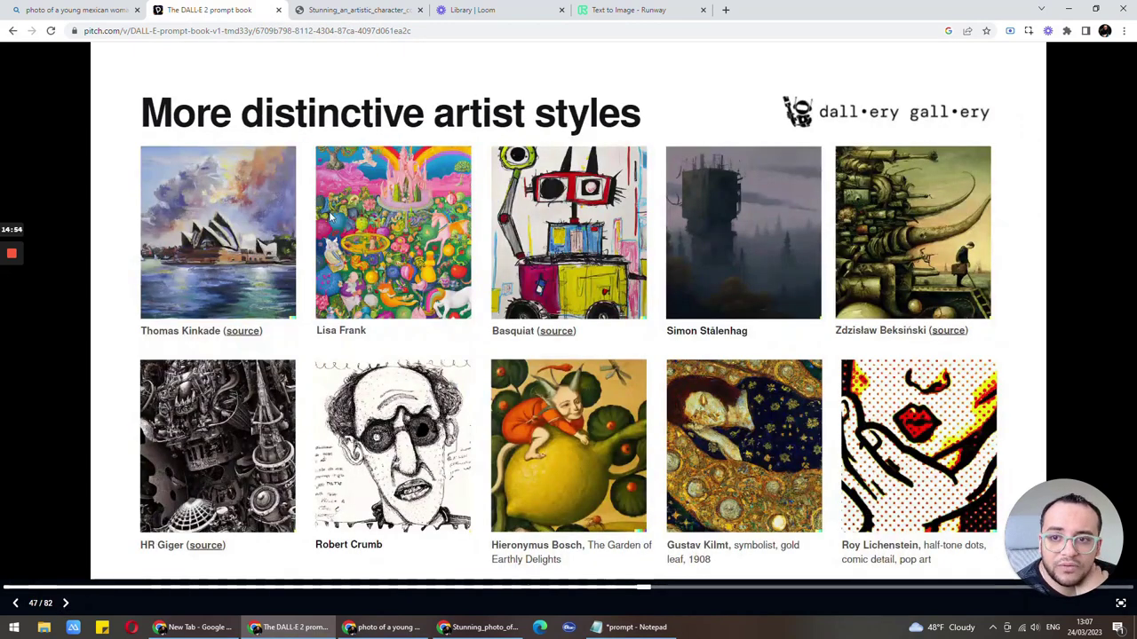
# Step: Generate Bing images of a brown rat terrier dressed as a jungle explorer, digital art
pyautogui.click(76, 10)
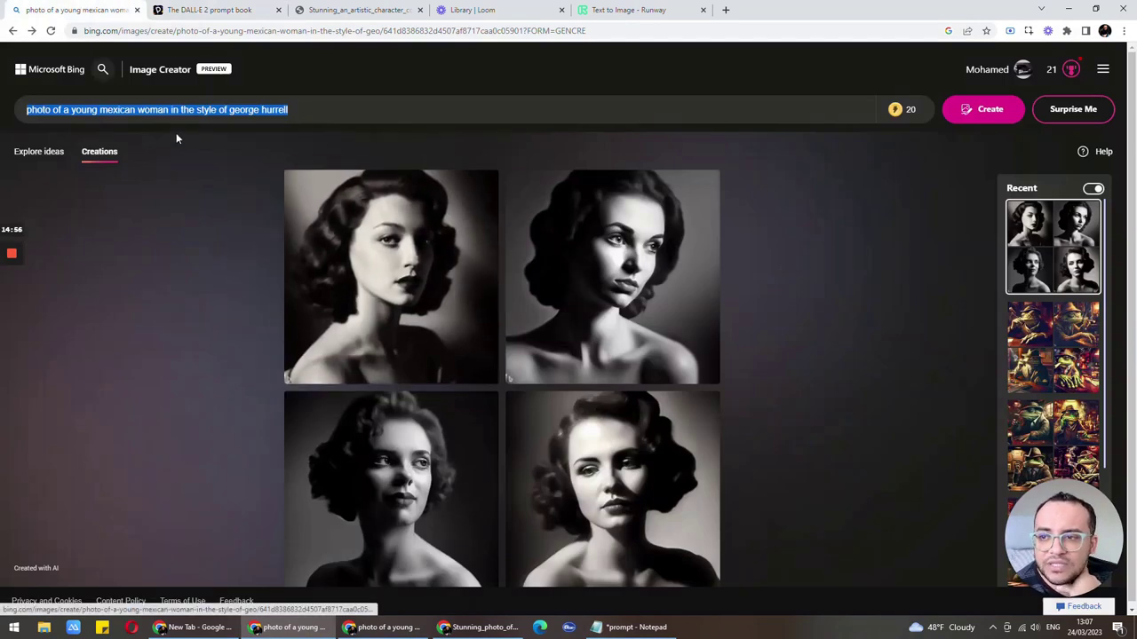
pyautogui.moveTo(426, 109)
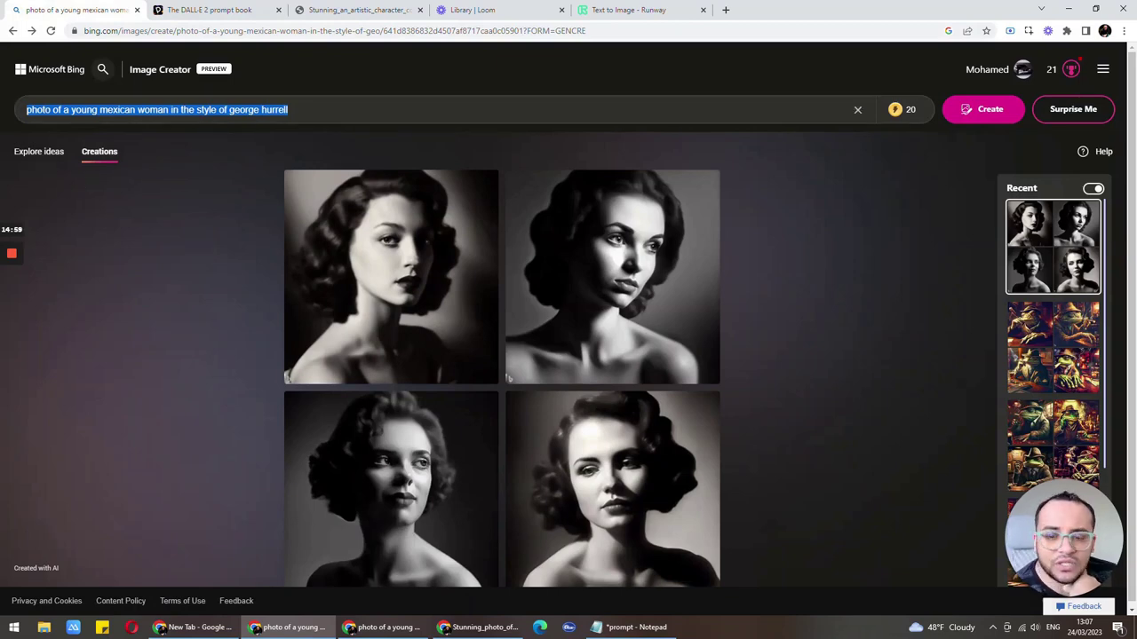
pyautogui.click(1071, 109)
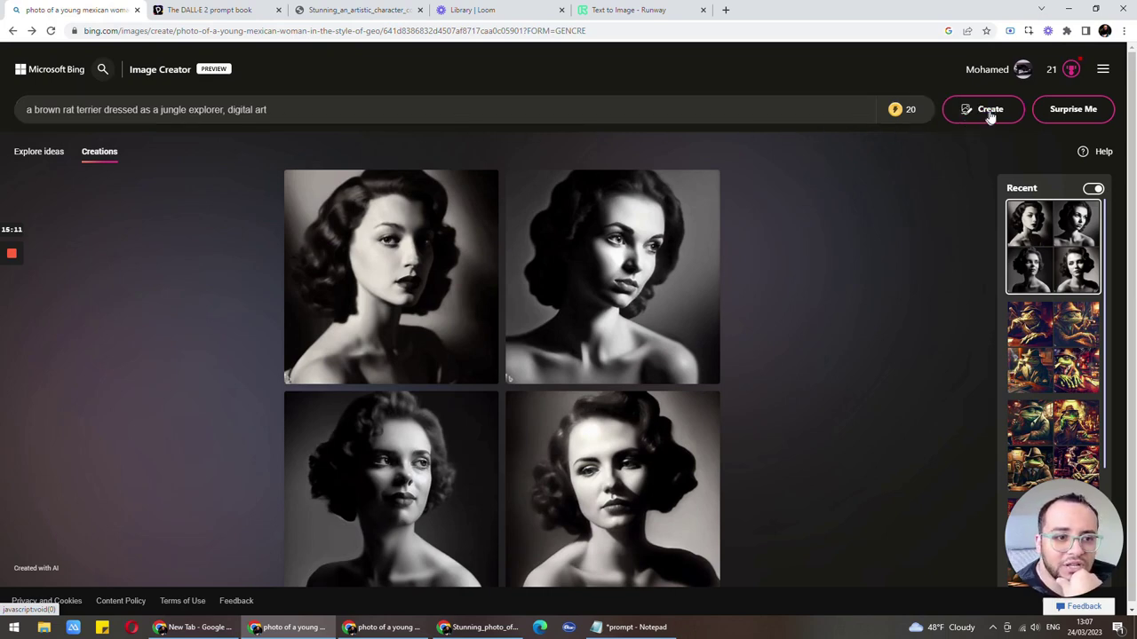
pyautogui.press('Return')
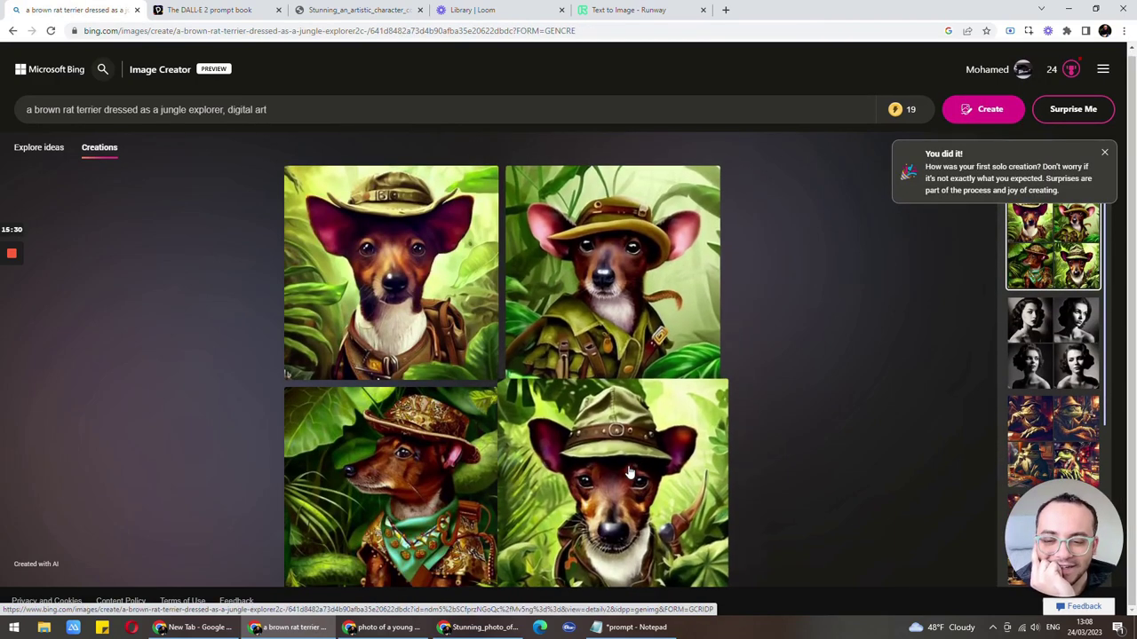
# Step: Open the bottom-right terrier image full size and select its prompt text
pyautogui.click(628, 471)
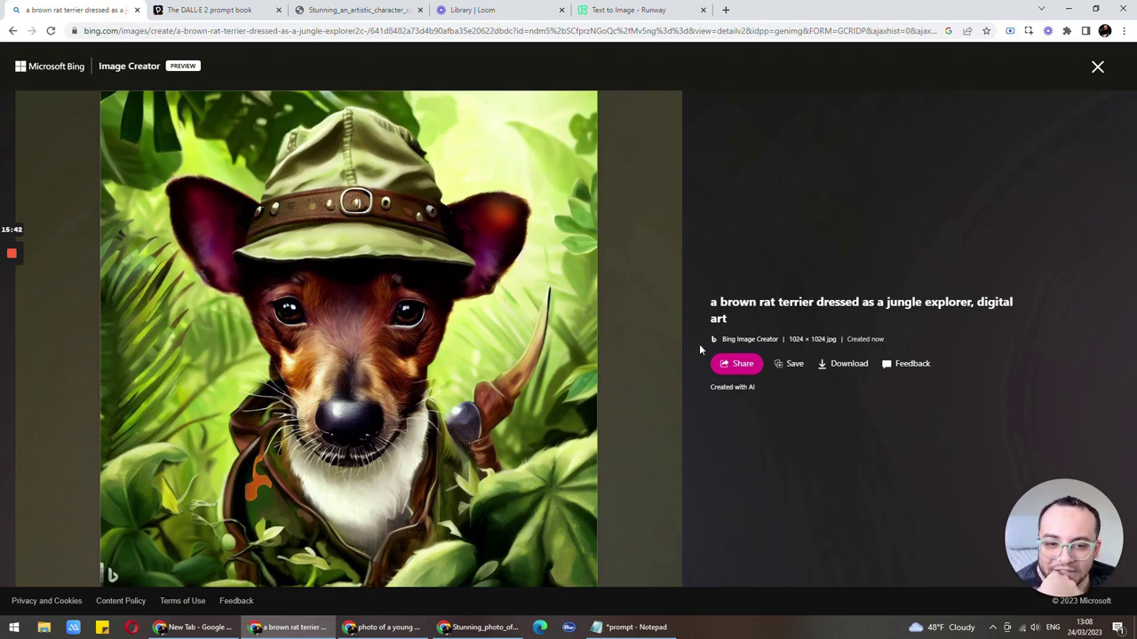
pyautogui.tripleClick(723, 320)
pyautogui.rightClick(720, 314)
pyautogui.click(756, 327)
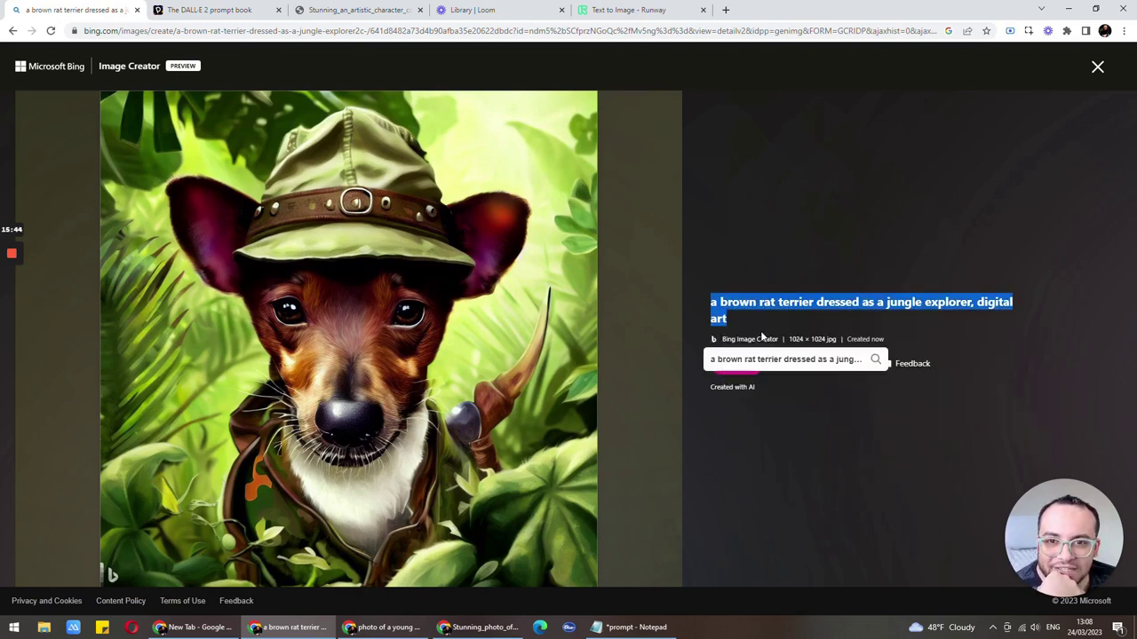
pyautogui.click(480, 627)
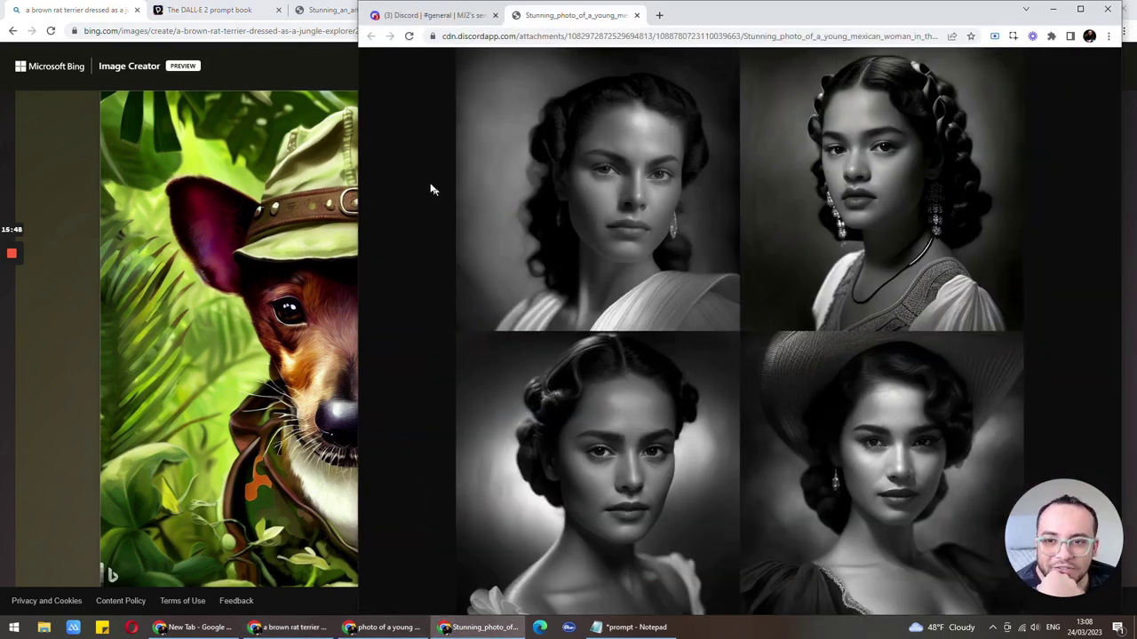
# Step: Open Midjourney's jungle-explorer terrier grid in its own tab, then return to the prompt book
pyautogui.click(444, 15)
pyautogui.click(571, 550)
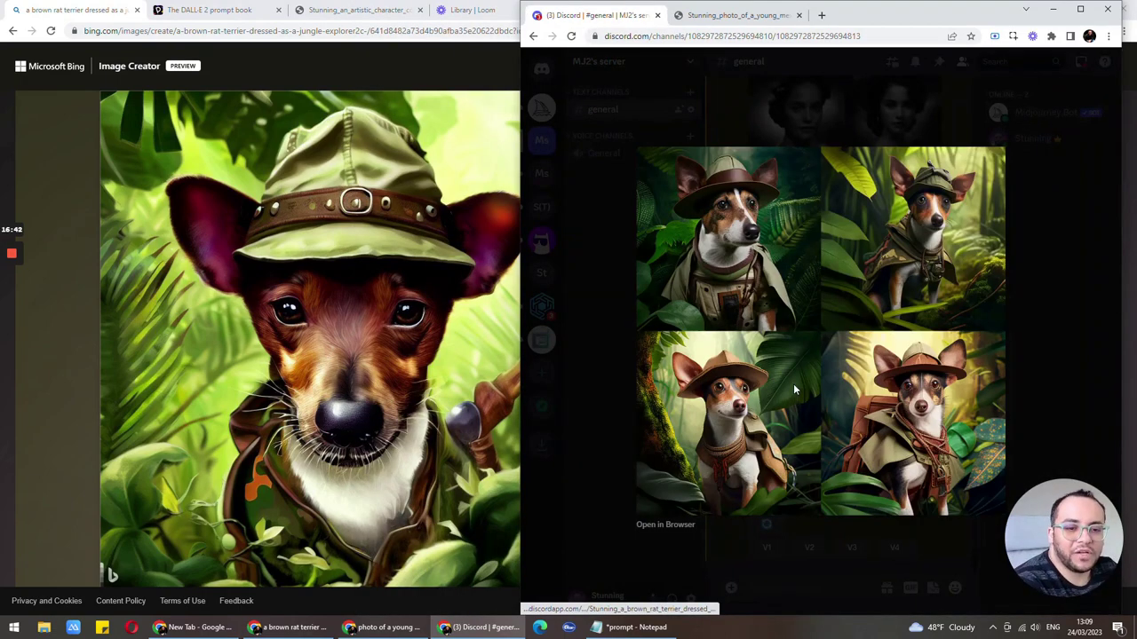
pyautogui.click(657, 525)
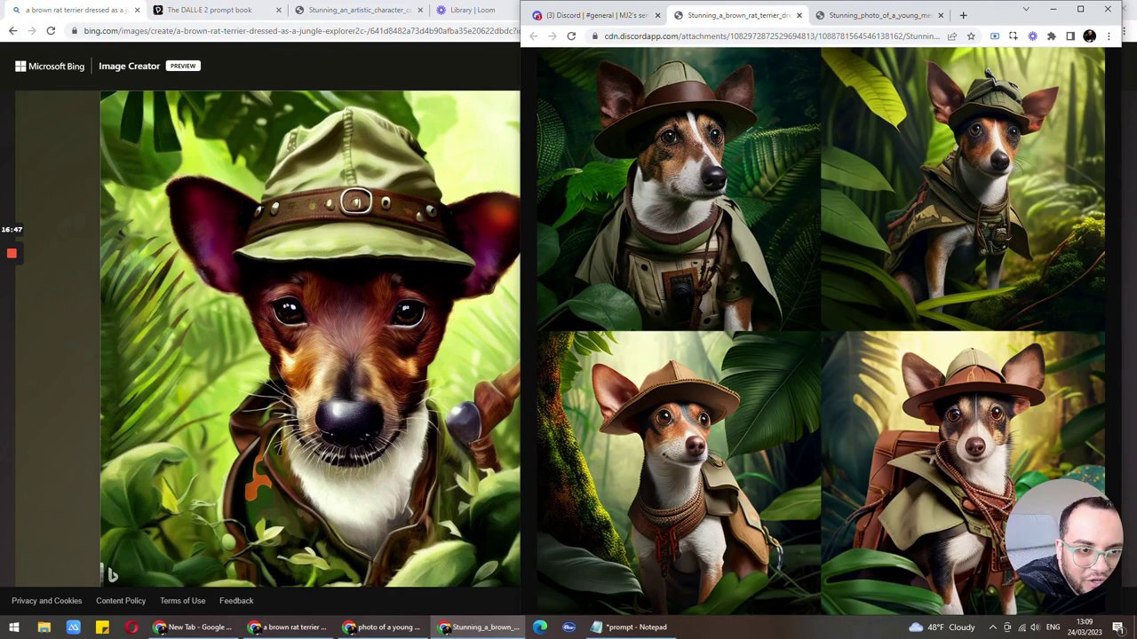
pyautogui.moveTo(930, 16); pyautogui.dragTo(888, 15)
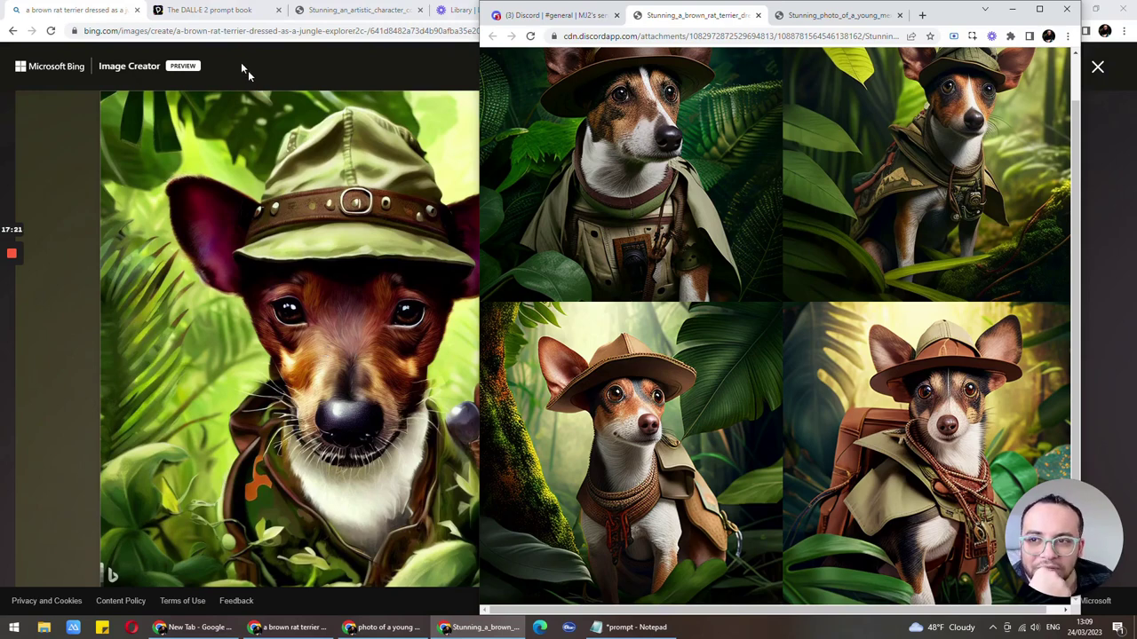
pyautogui.click(224, 11)
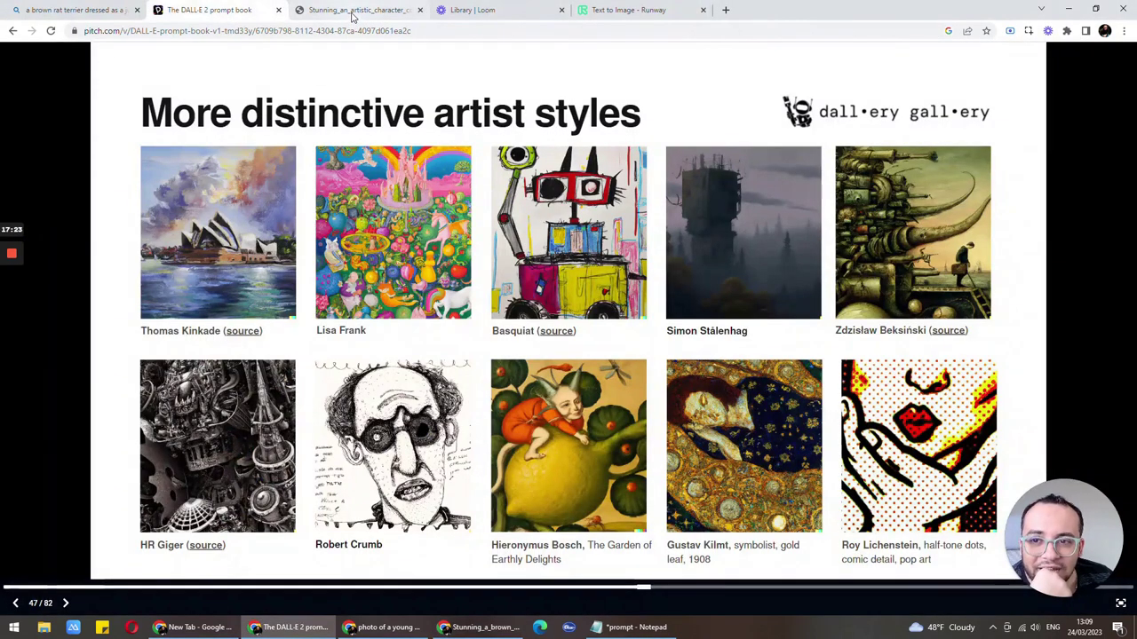
# Step: Generate the jungle-explorer terrier in DALL·E 2, retrying after the overload error, and enlarge the first result
pyautogui.click(377, 9)
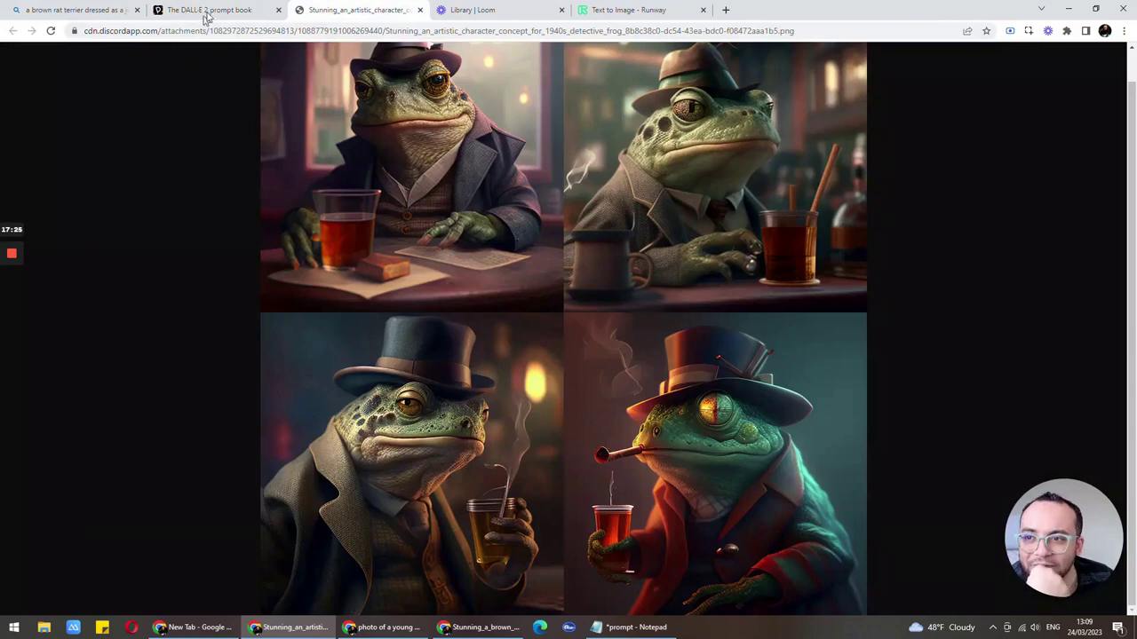
pyautogui.click(365, 626)
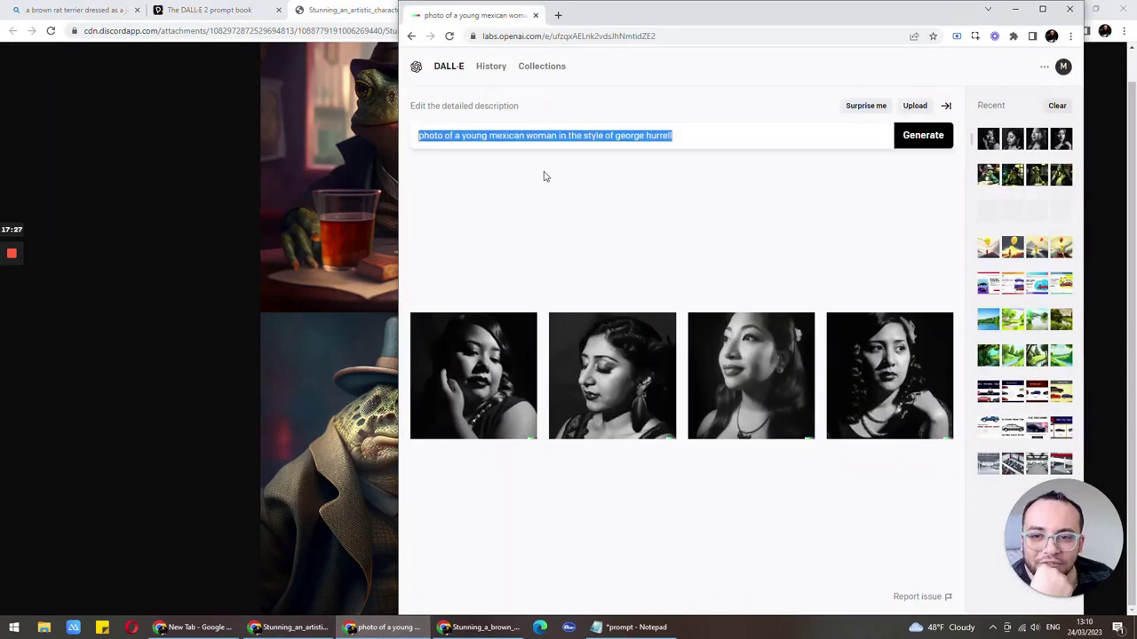
pyautogui.hotkey('ctrl', 'v')
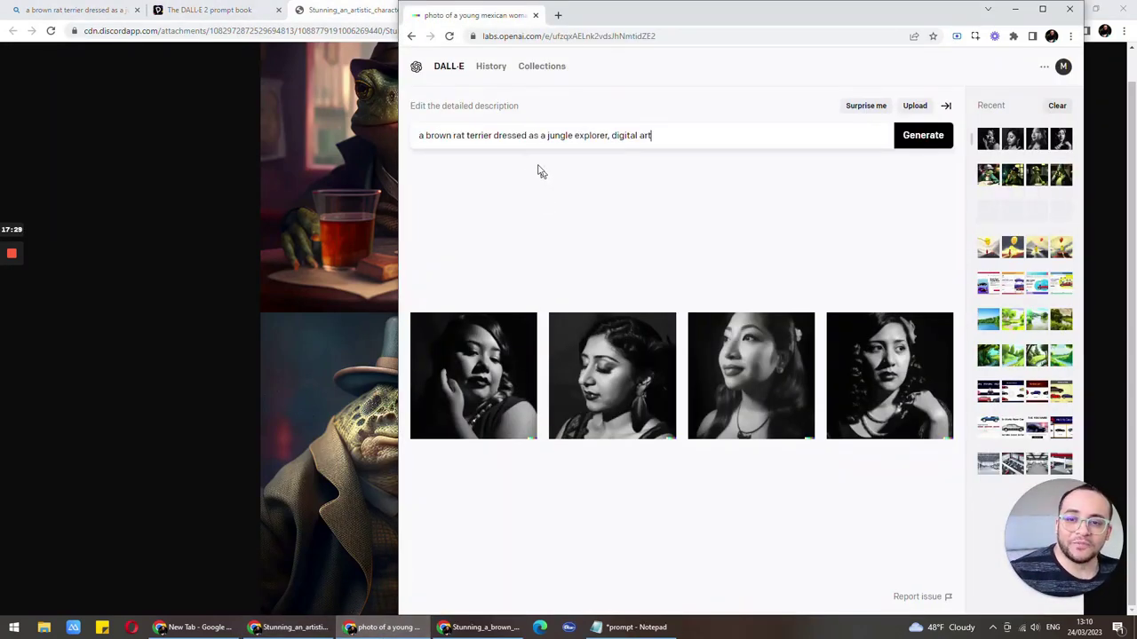
pyautogui.press('Return')
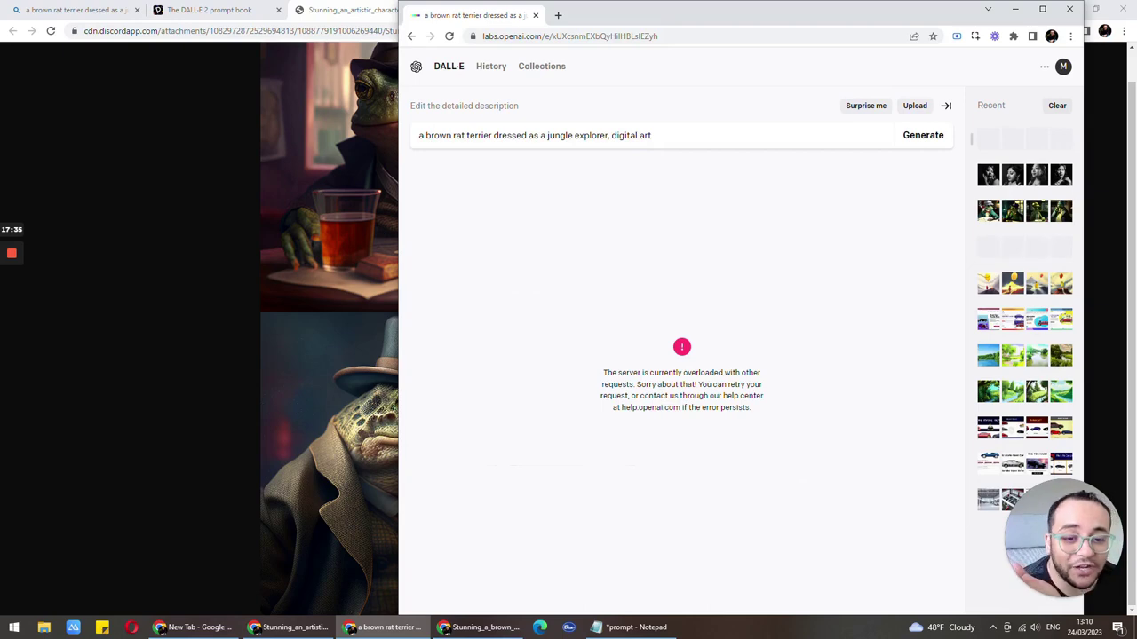
pyautogui.click(660, 139)
pyautogui.press('Return')
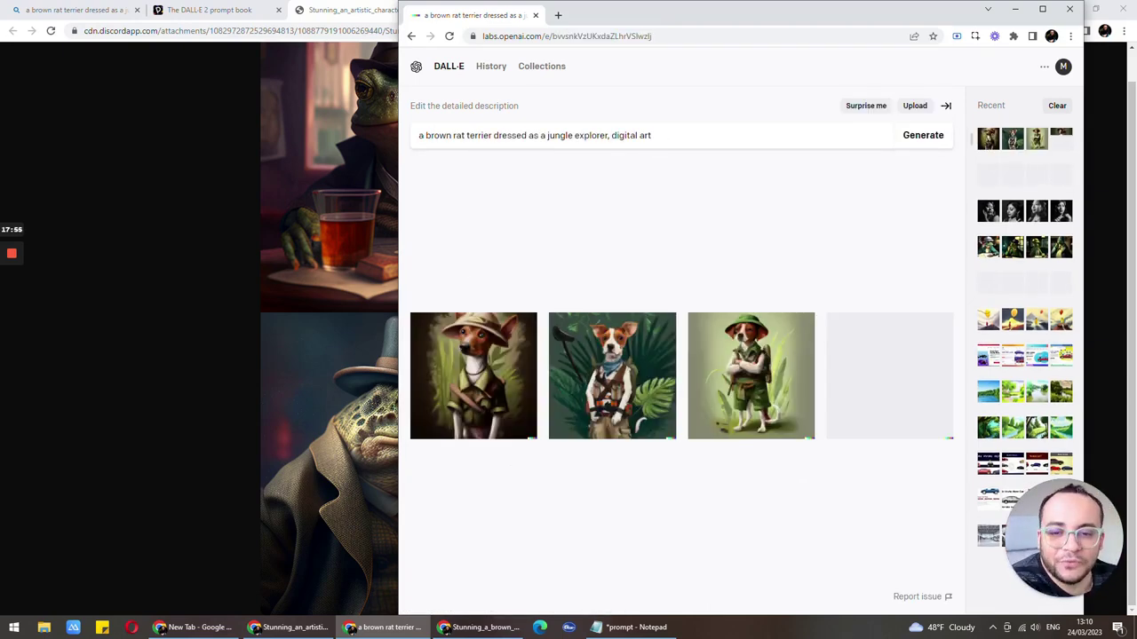
pyautogui.click(466, 366)
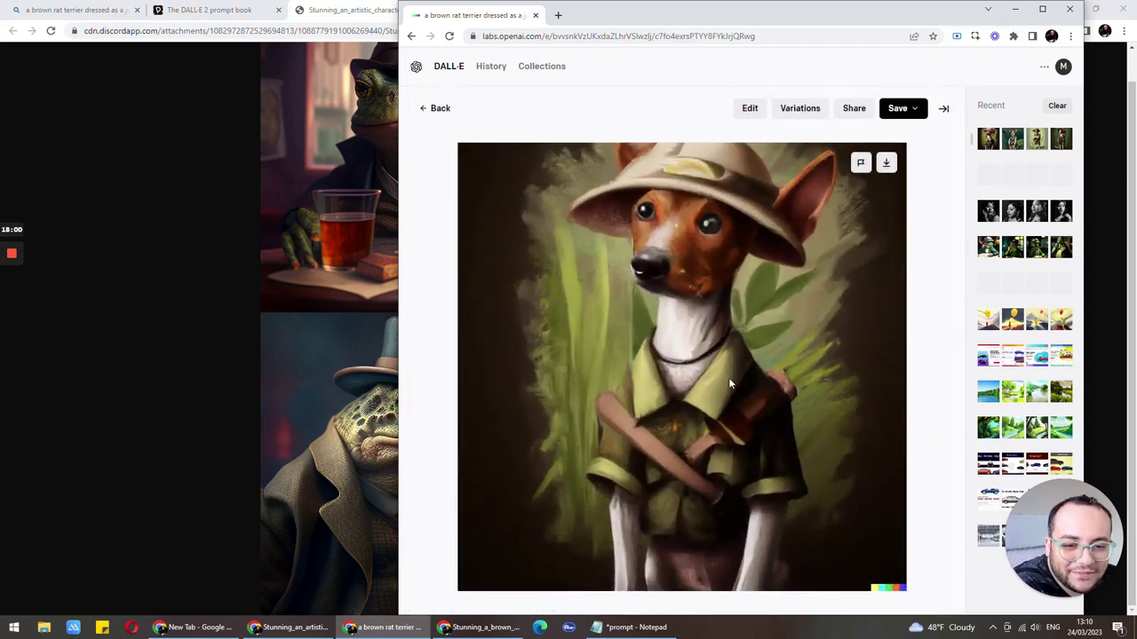
pyautogui.click(480, 627)
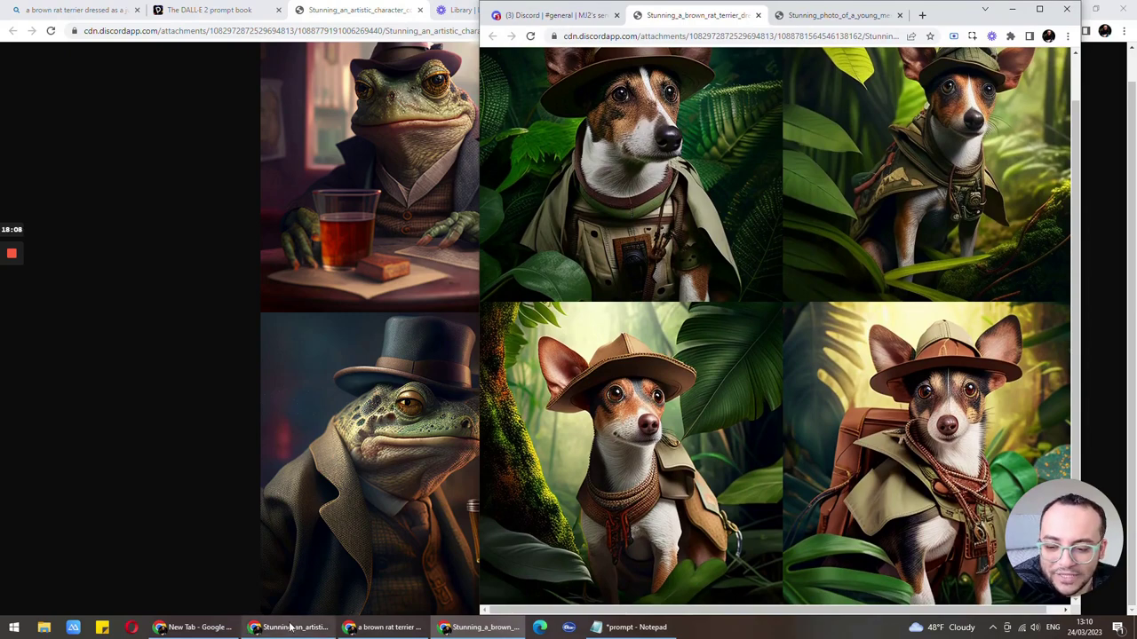
# Step: Place the DALL·E window beside Midjourney's grid and view the blue-bandana and green-hat terriers
pyautogui.click(360, 628)
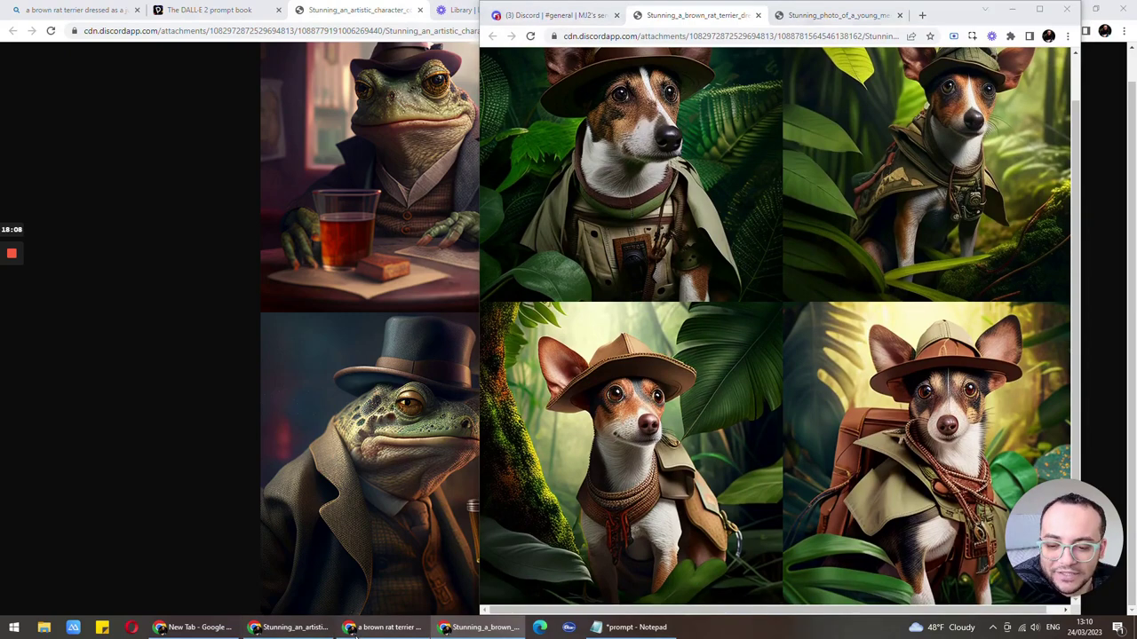
pyautogui.moveTo(802, 23); pyautogui.dragTo(338, 22)
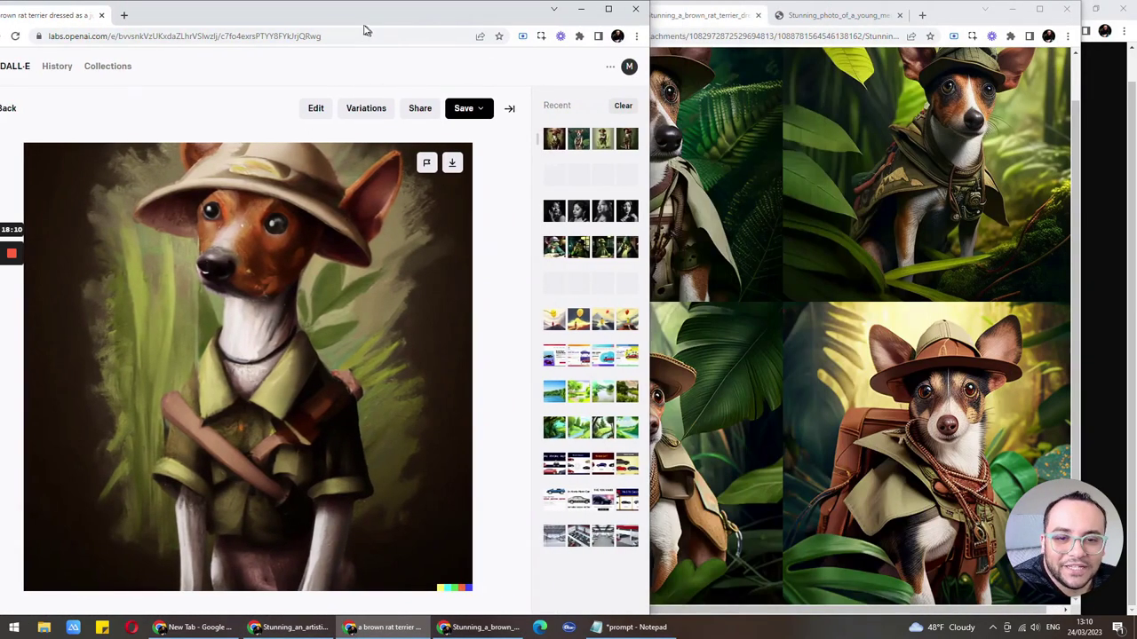
pyautogui.moveTo(619, 295); pyautogui.dragTo(477, 306)
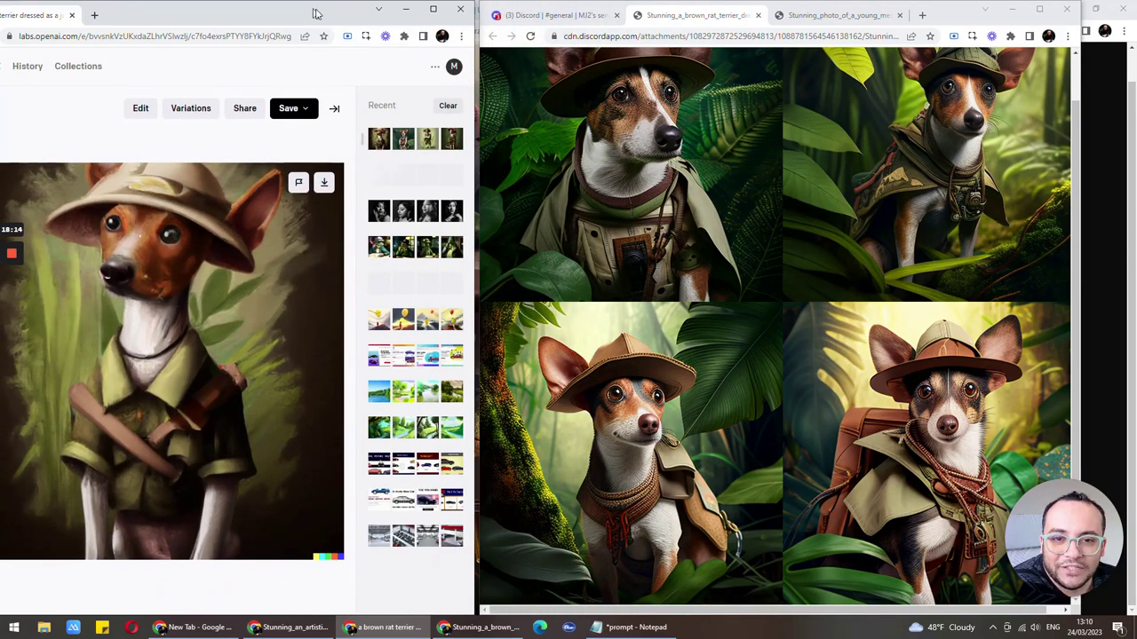
pyautogui.moveTo(312, 13); pyautogui.dragTo(371, 13)
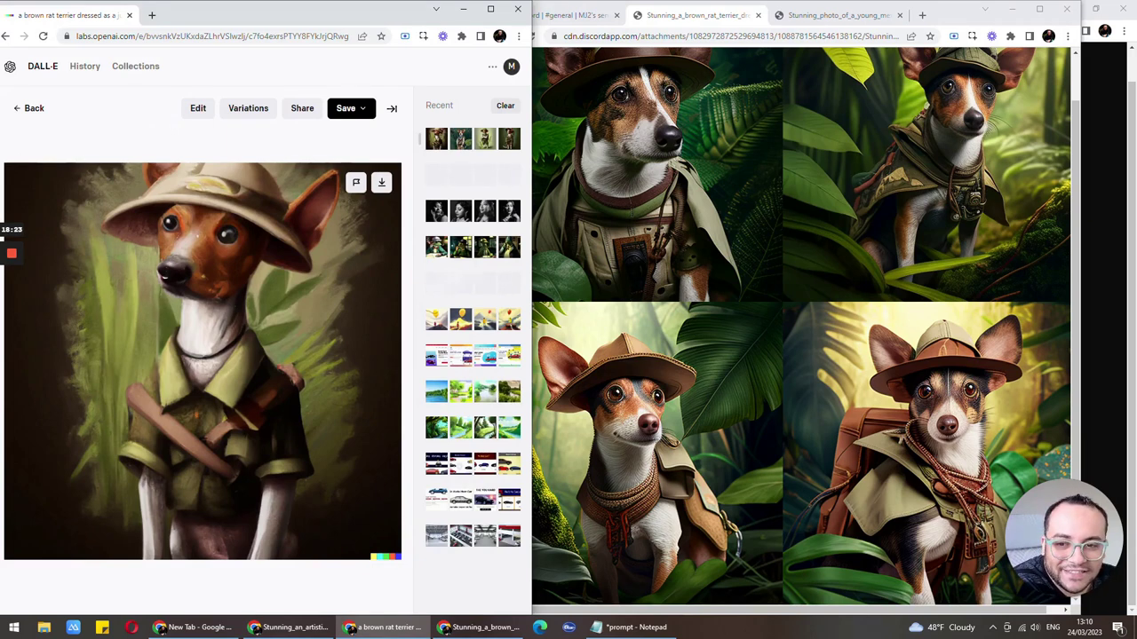
pyautogui.moveTo(202, 373)
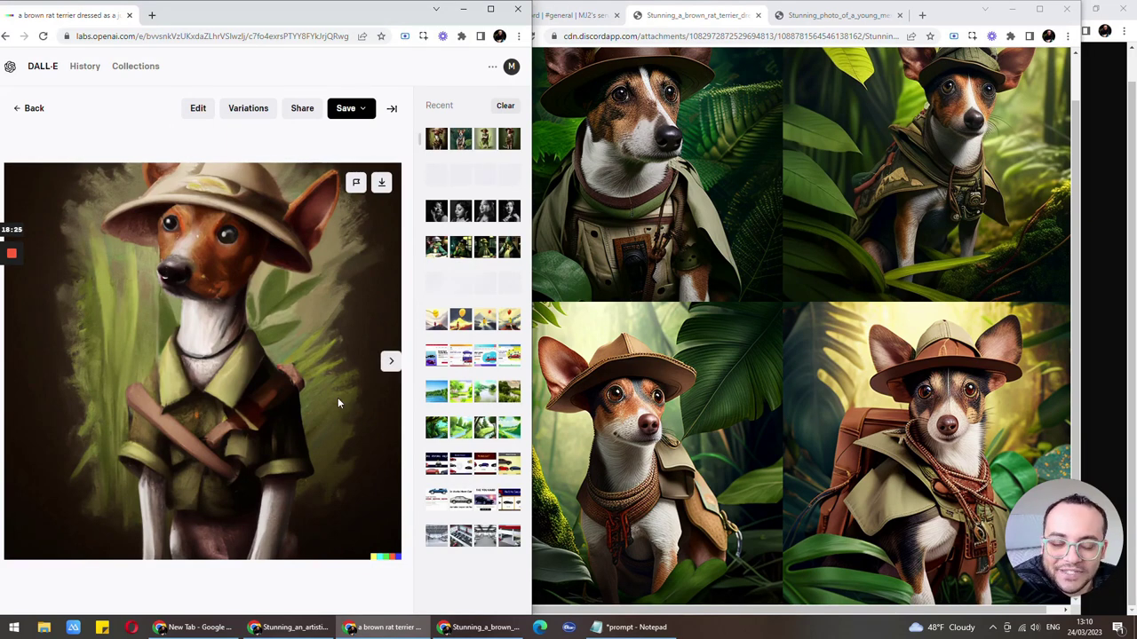
pyautogui.click(395, 368)
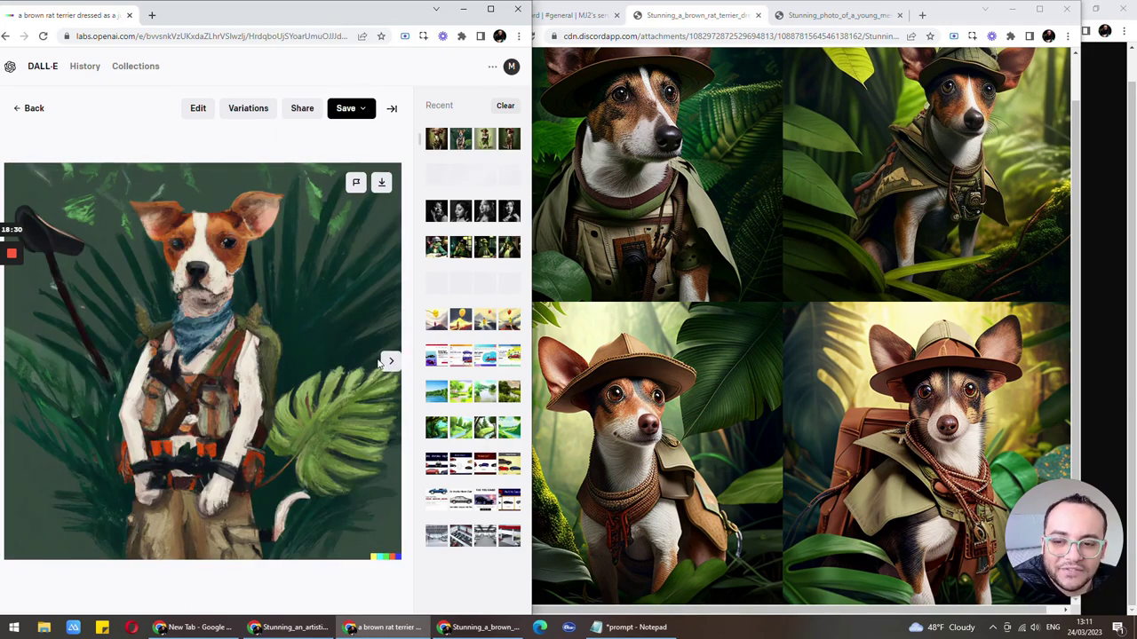
pyautogui.click(391, 363)
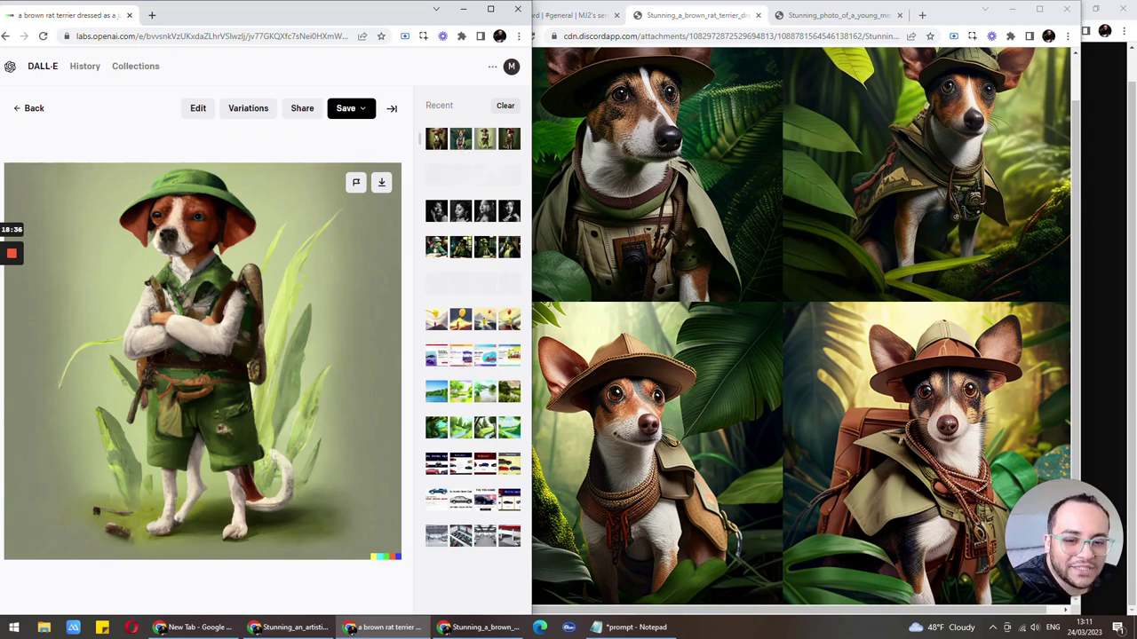
# Step: Enlarge the fourth DALL·E terrier beside Midjourney's grid, then bring up Bing's terrier
pyautogui.moveTo(324, 12)
pyautogui.mouseDown()
pyautogui.moveTo(456, 55)
pyautogui.moveTo(371, 40)
pyautogui.mouseUp()
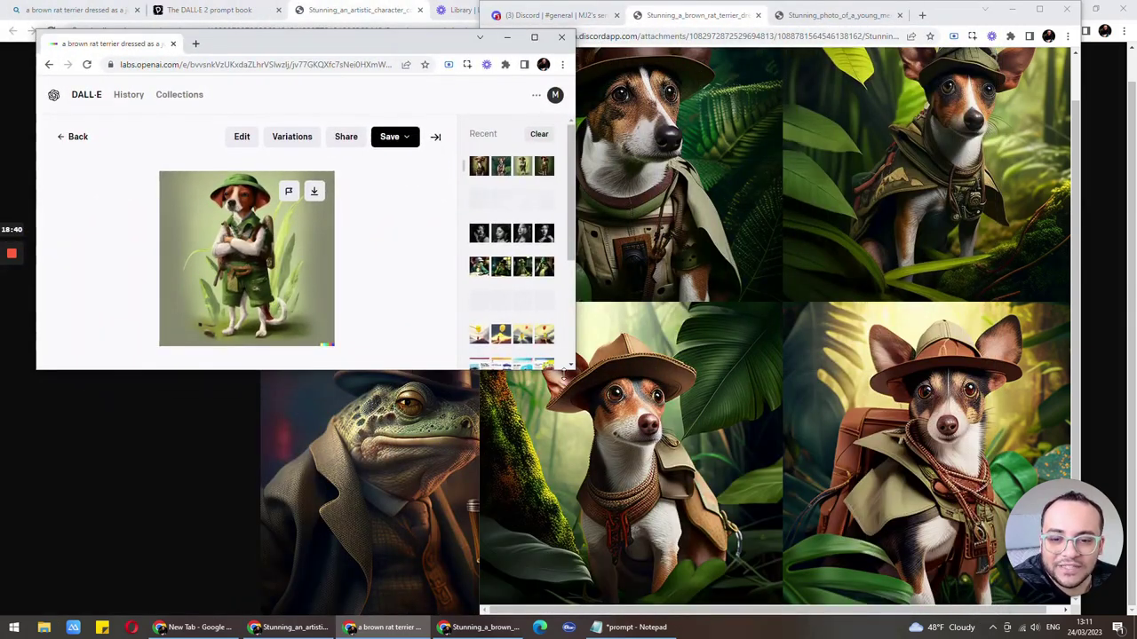
pyautogui.moveTo(572, 372)
pyautogui.mouseDown()
pyautogui.moveTo(700, 506)
pyautogui.moveTo(840, 613)
pyautogui.mouseUp()
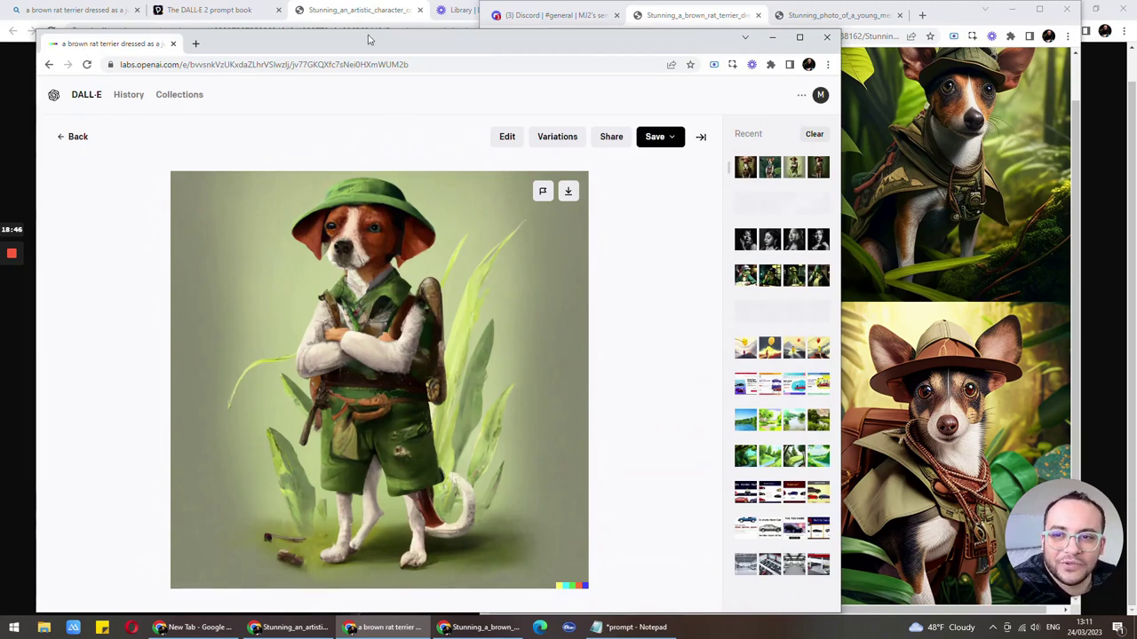
pyautogui.moveTo(367, 31); pyautogui.dragTo(366, 2)
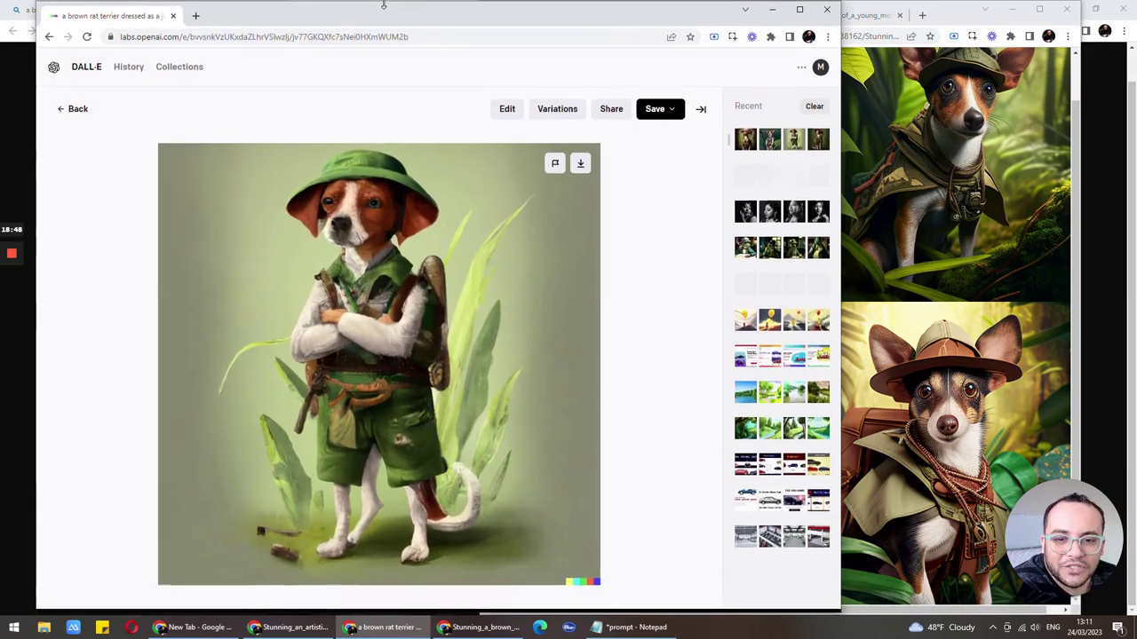
pyautogui.moveTo(658, 294)
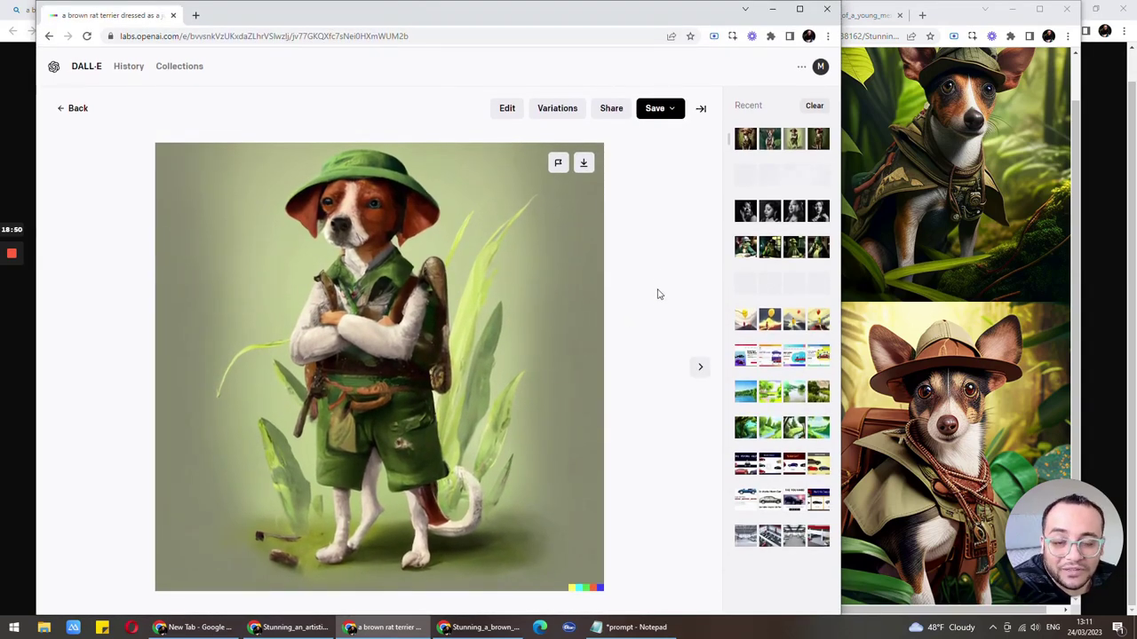
pyautogui.click(76, 111)
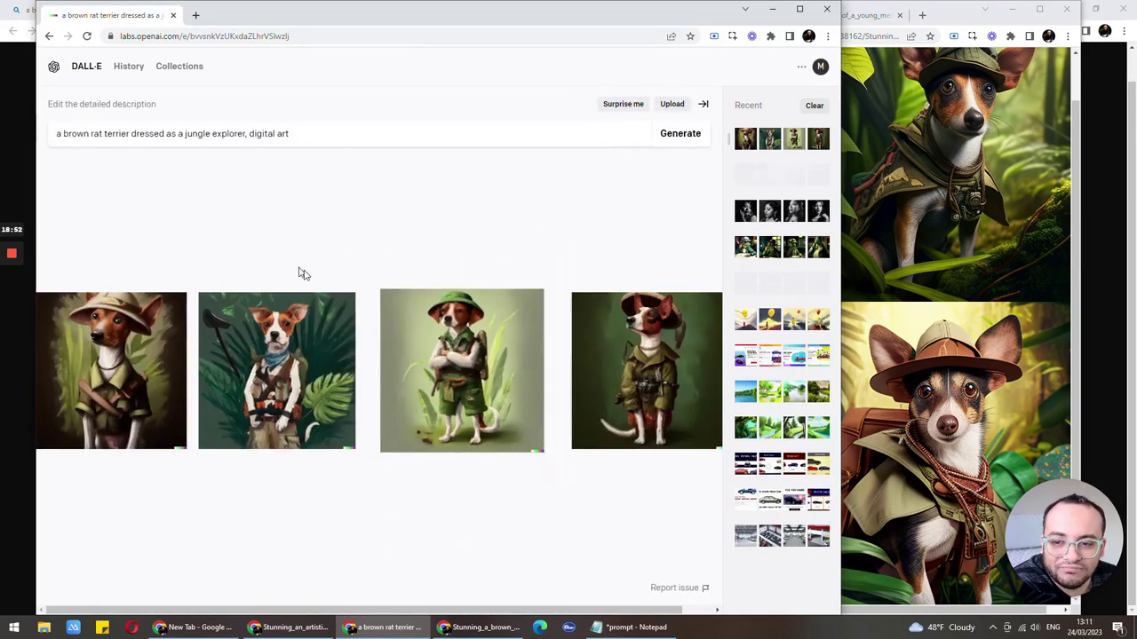
pyautogui.click(588, 382)
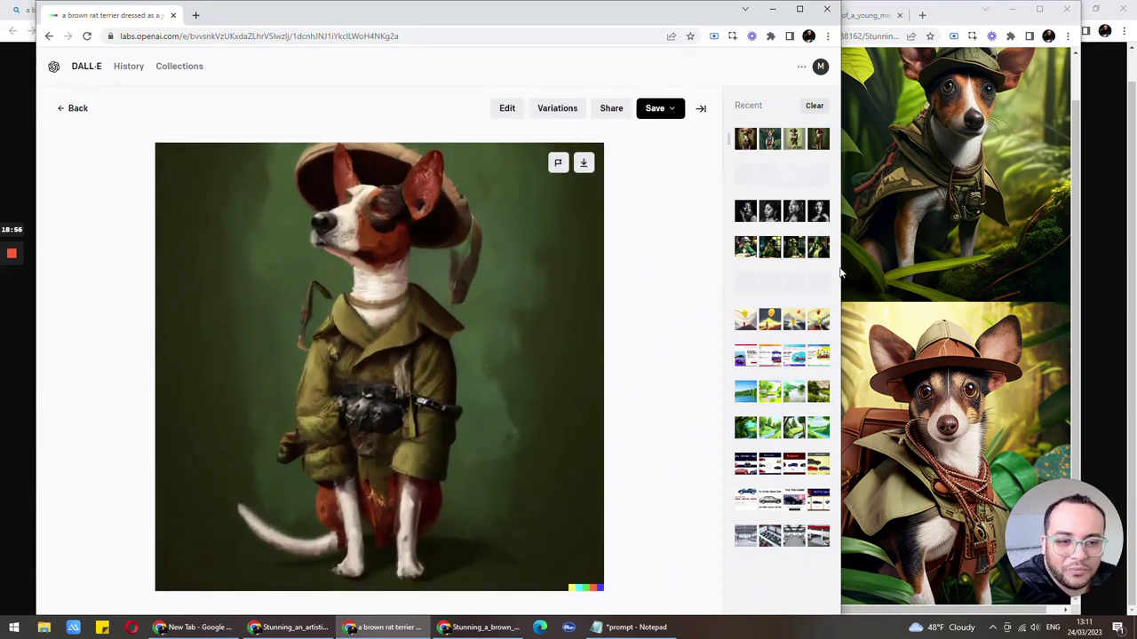
pyautogui.moveTo(840, 266); pyautogui.dragTo(484, 273)
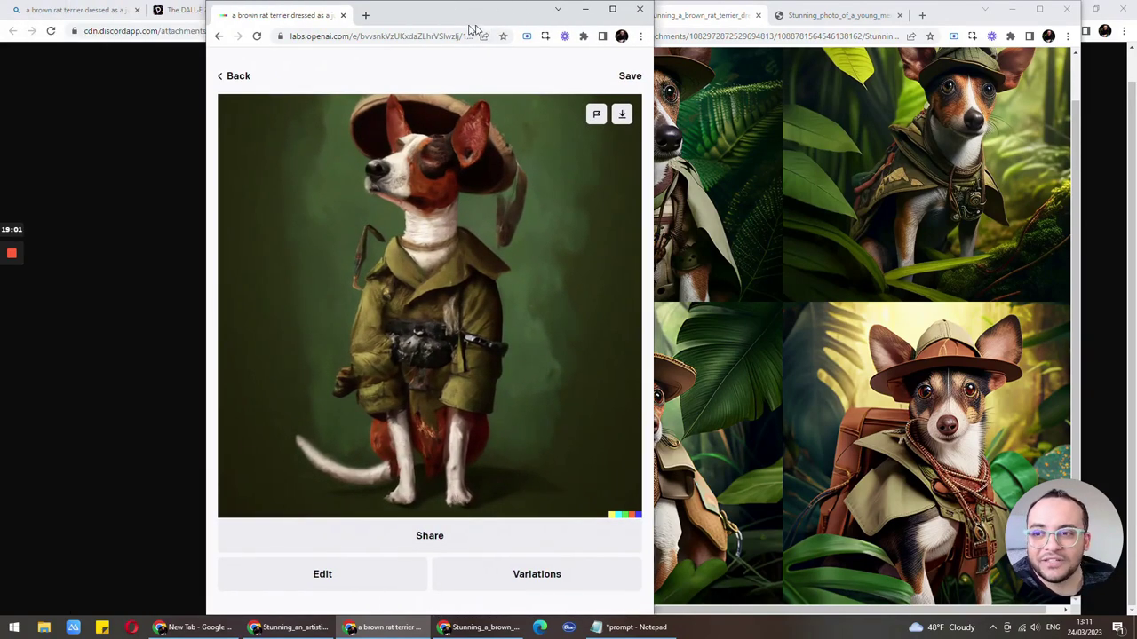
pyautogui.moveTo(305, 12); pyautogui.dragTo(656, 13)
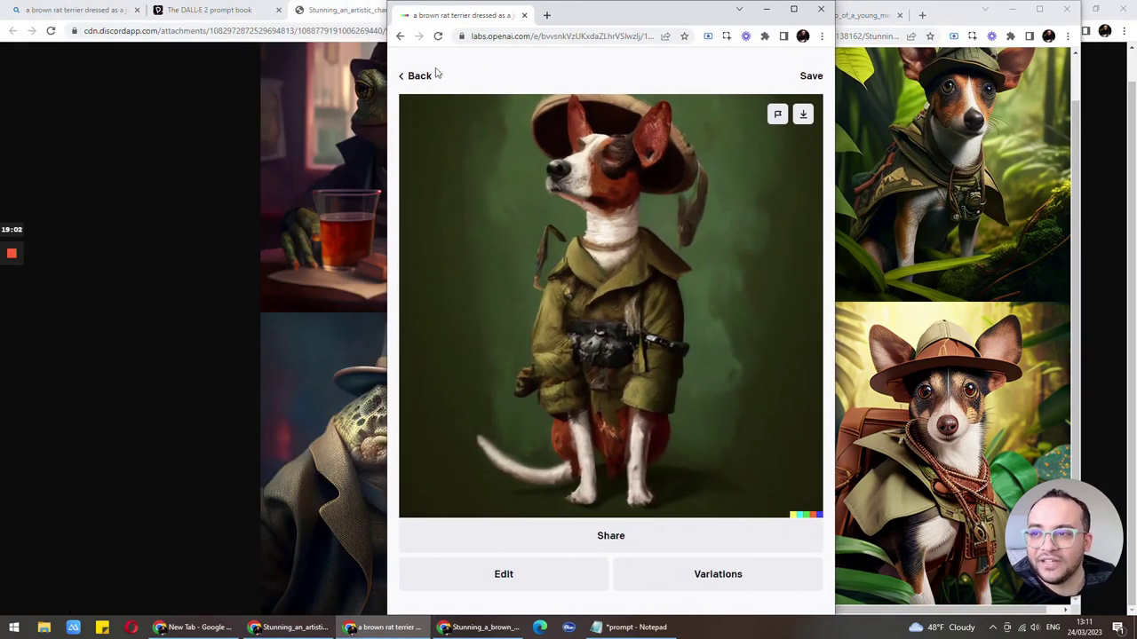
pyautogui.click(102, 9)
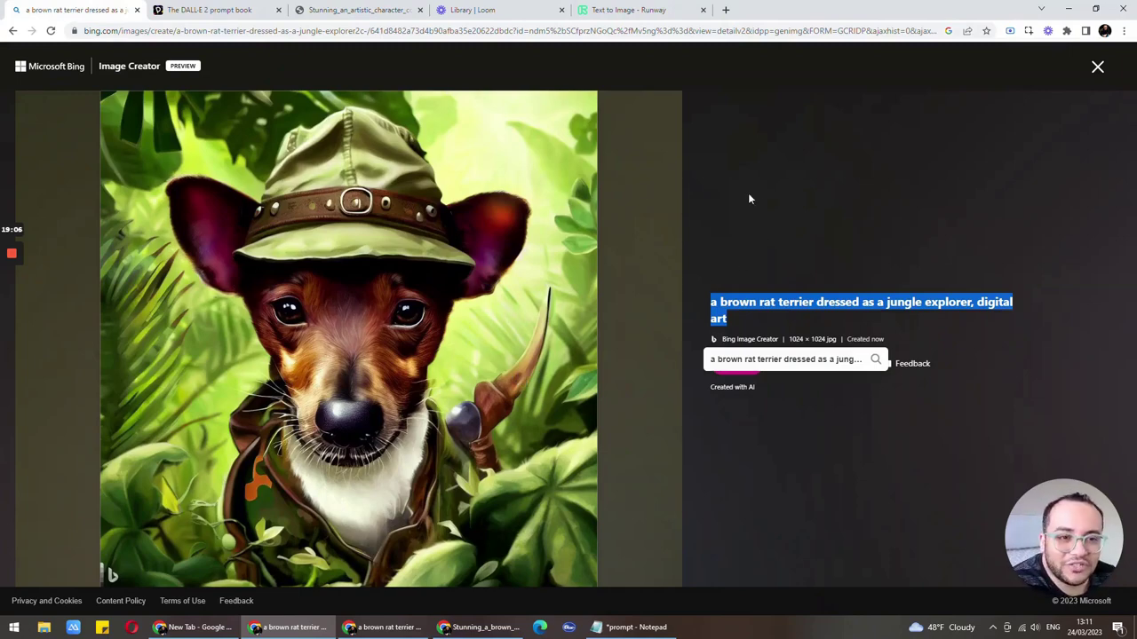
pyautogui.click(49, 67)
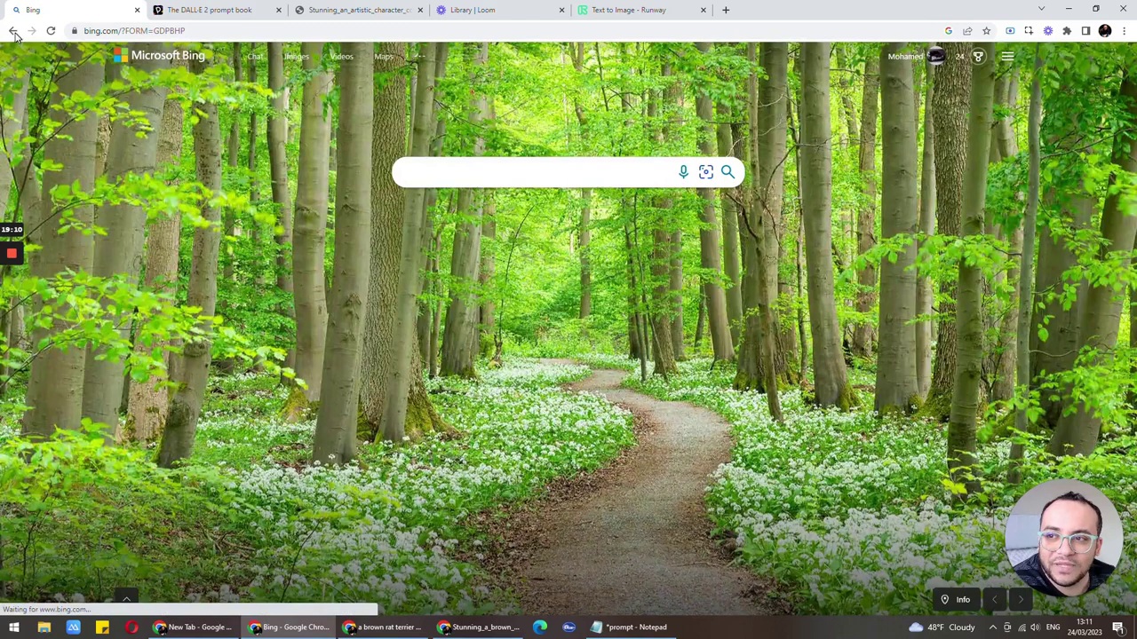
pyautogui.click(12, 30)
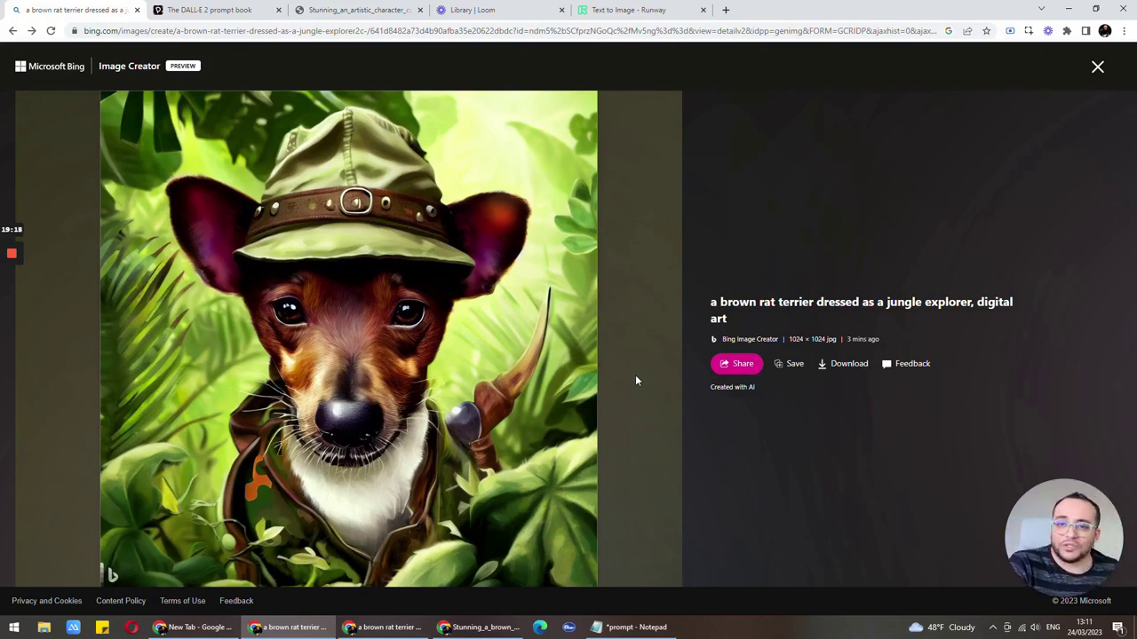
pyautogui.moveTo(1063, 538)
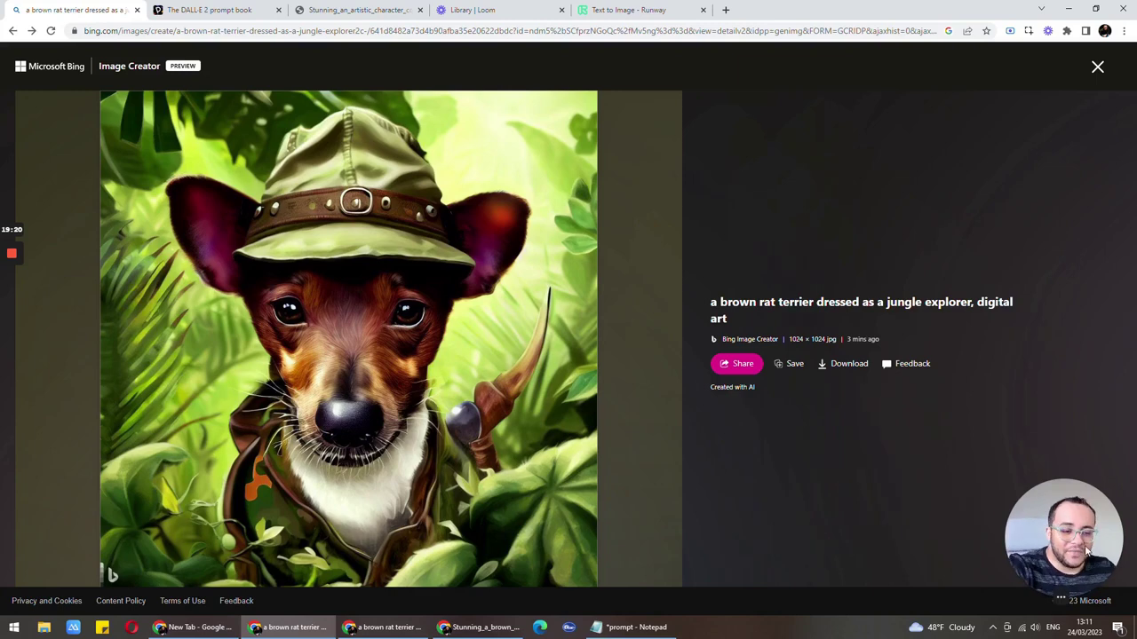
pyautogui.click(1053, 598)
pyautogui.moveTo(1078, 470); pyautogui.dragTo(549, 302)
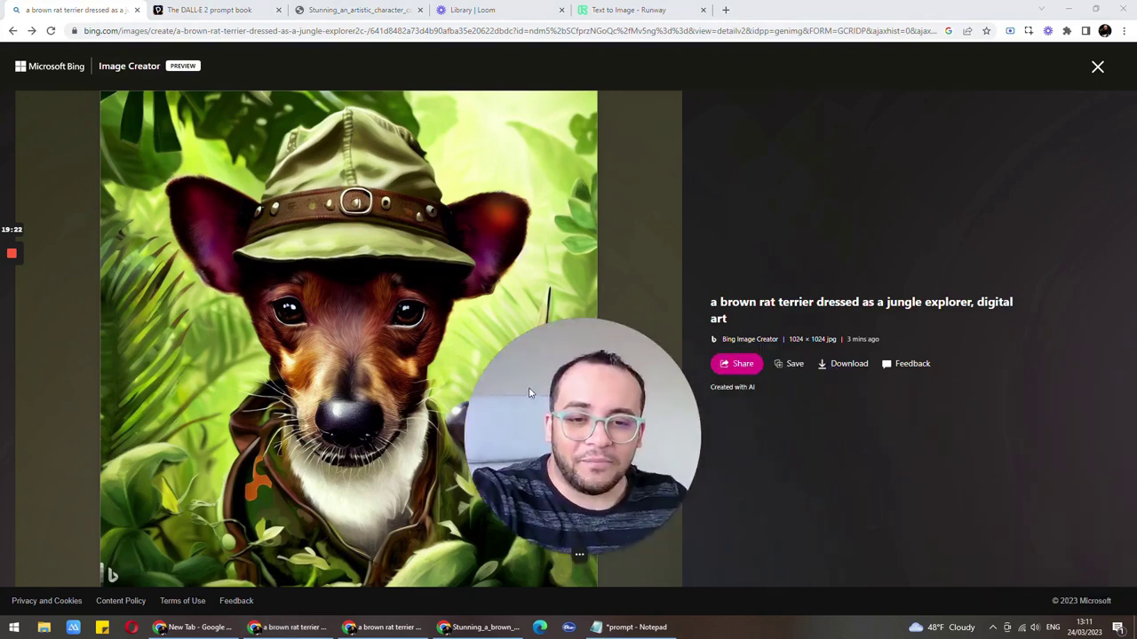